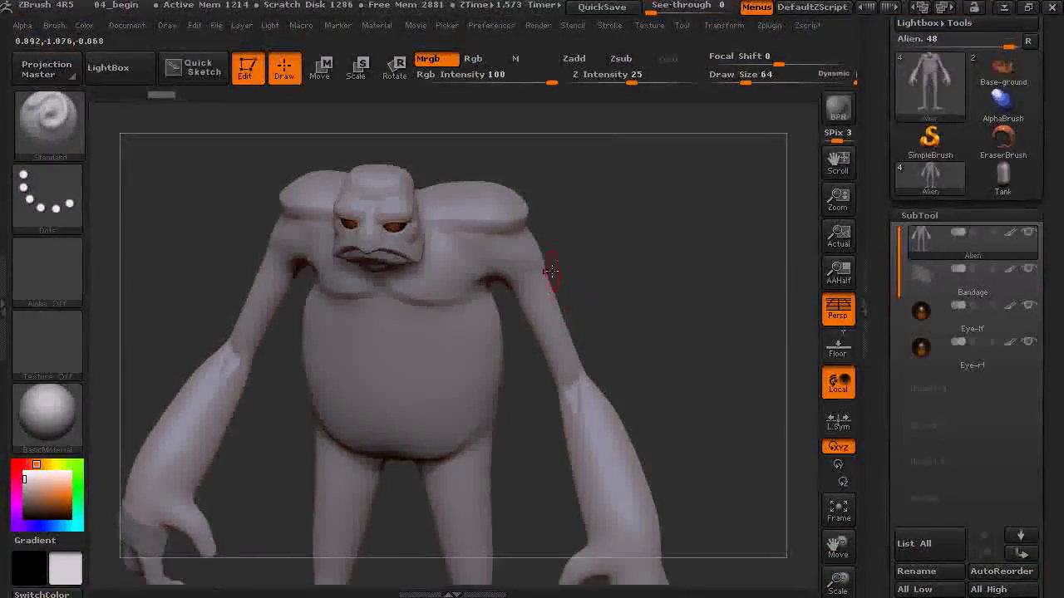
# - Orbit the alien to look it over from several angles
pyautogui.moveTo(612, 280); pyautogui.dragTo(648, 294)
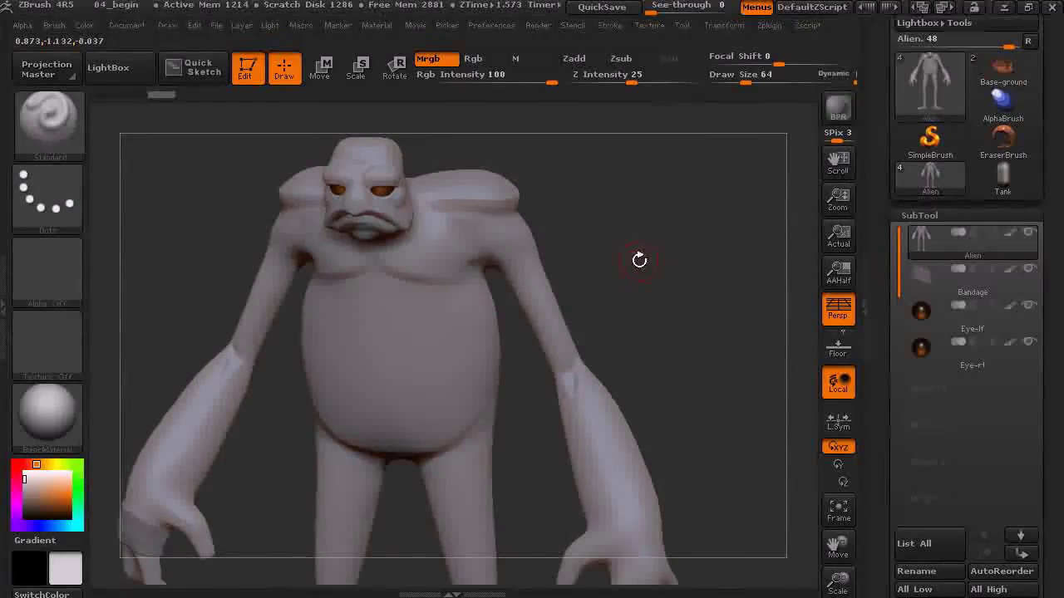
pyautogui.moveTo(653, 294); pyautogui.dragTo(615, 307)
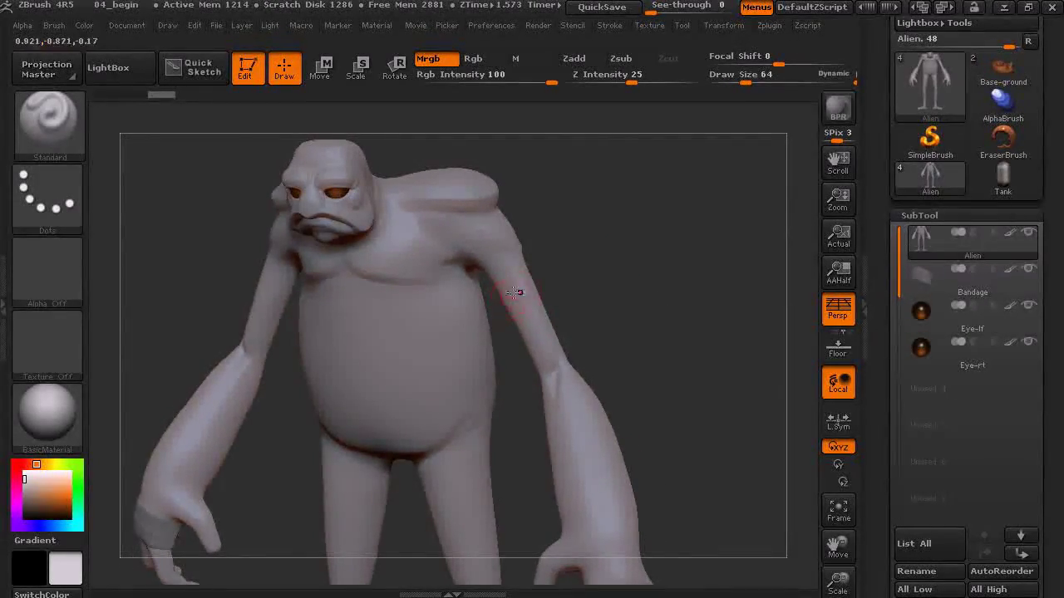
pyautogui.moveTo(634, 298); pyautogui.dragTo(682, 282)
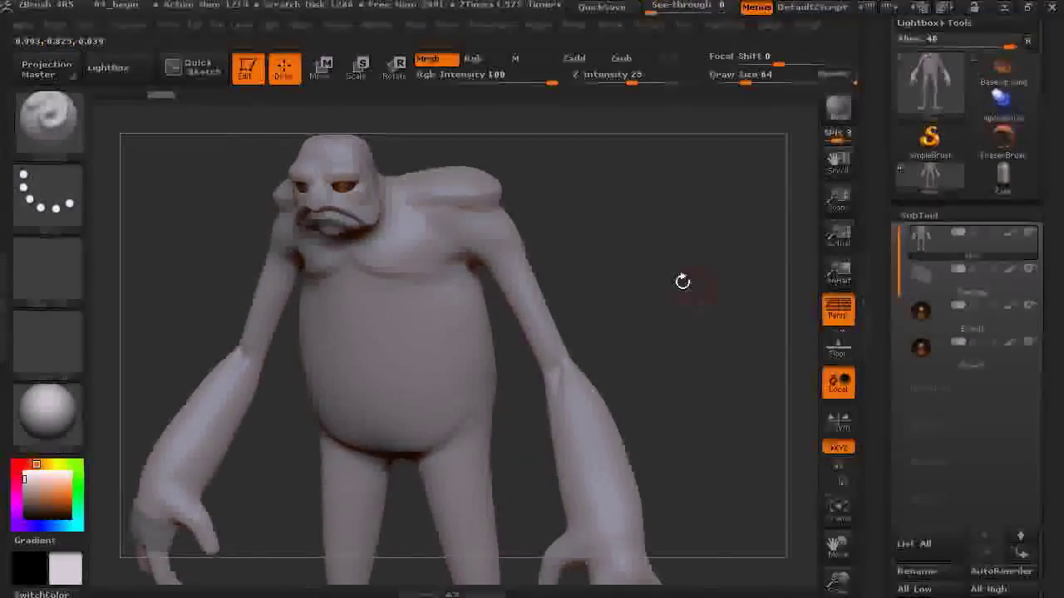
pyautogui.moveTo(881, 367); pyautogui.dragTo(886, 269)
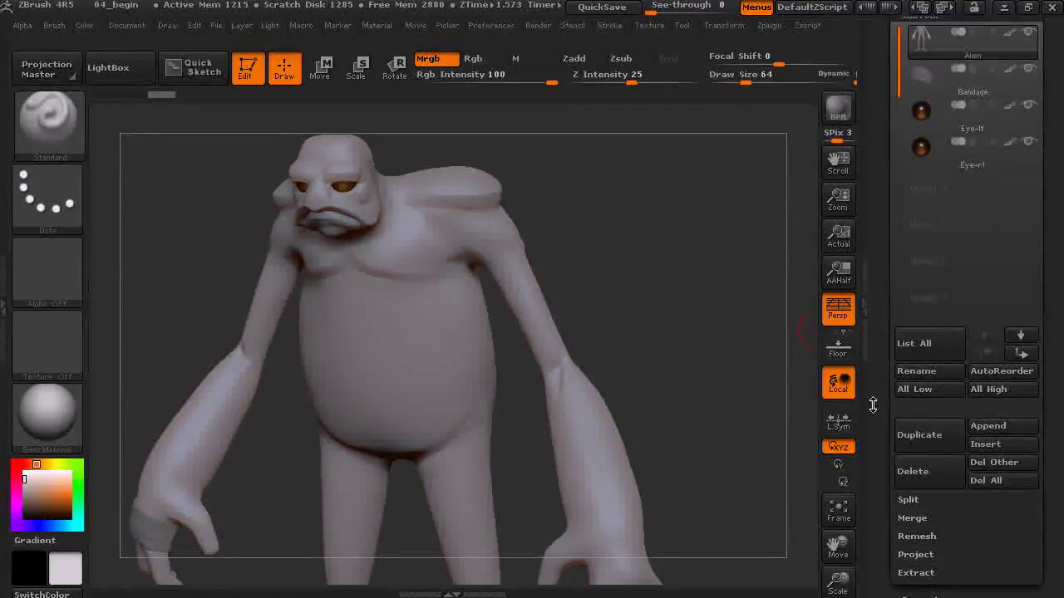
pyautogui.moveTo(872, 405); pyautogui.dragTo(892, 290)
# - Drop the alien to subdivision level 1 with Lower Res in Tool > Geometry
pyautogui.click(897, 344)
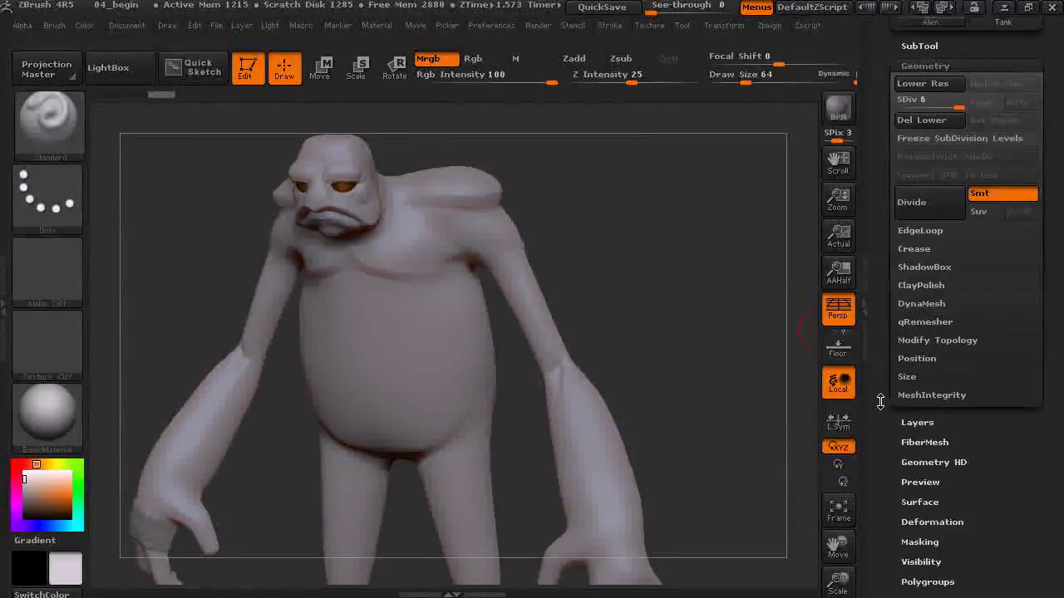
pyautogui.click(904, 93)
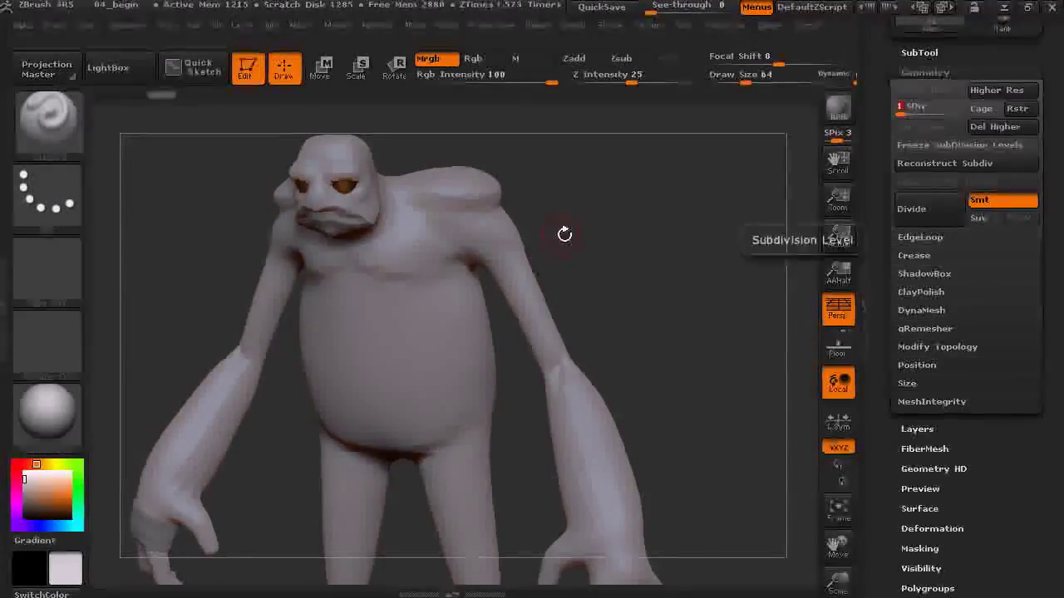
pyautogui.keyDown('alt'); pyautogui.moveTo(612, 247); pyautogui.dragTo(354, 380); pyautogui.keyUp('alt')
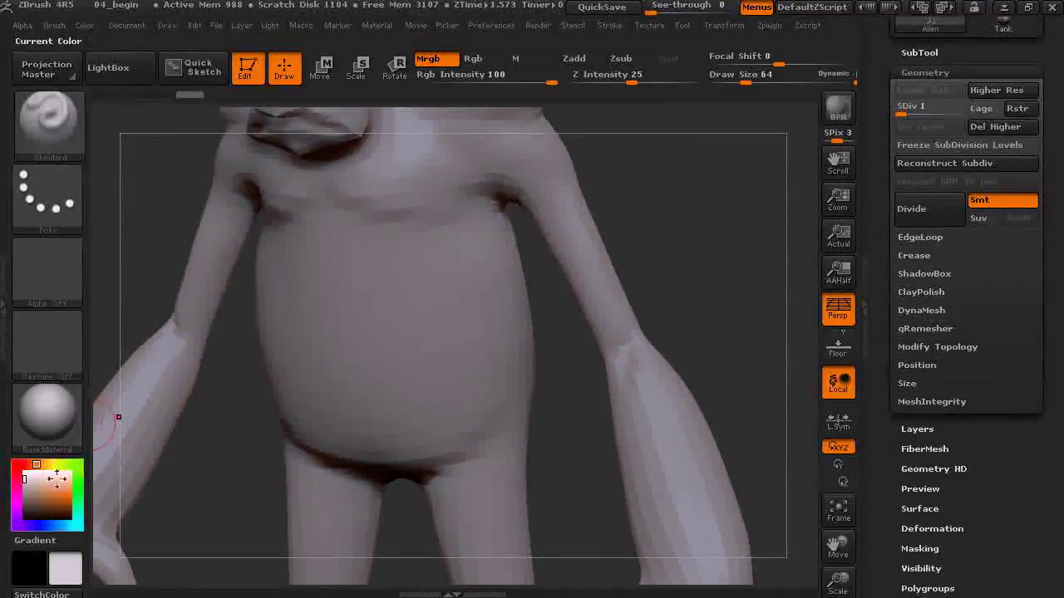
# - Pick orange as the paint colour and switch painting to Rgb only, Mrgb off
pyautogui.click(68, 492)
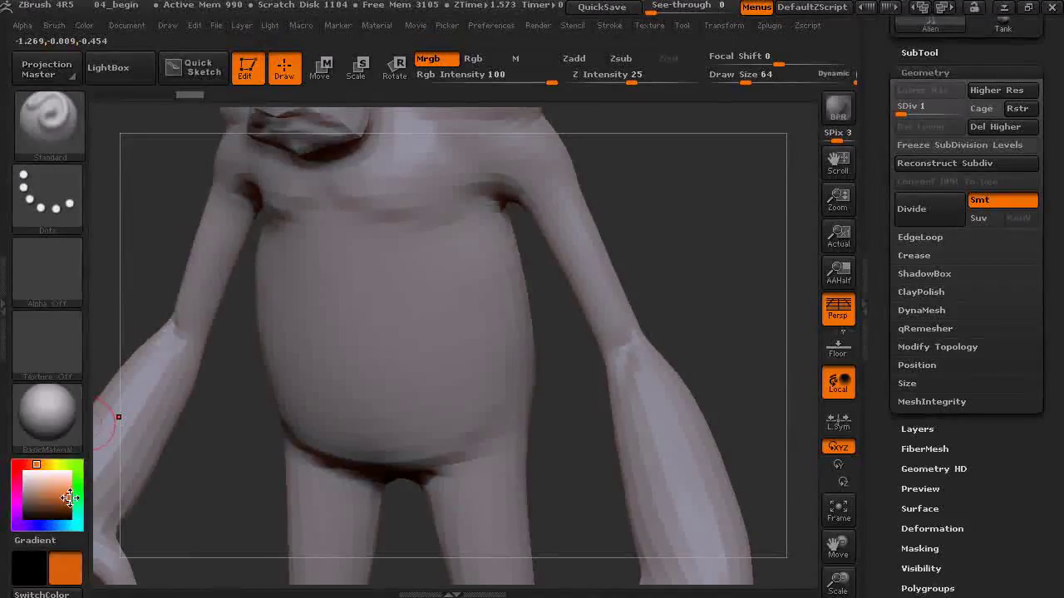
pyautogui.moveTo(663, 187); pyautogui.dragTo(465, 102)
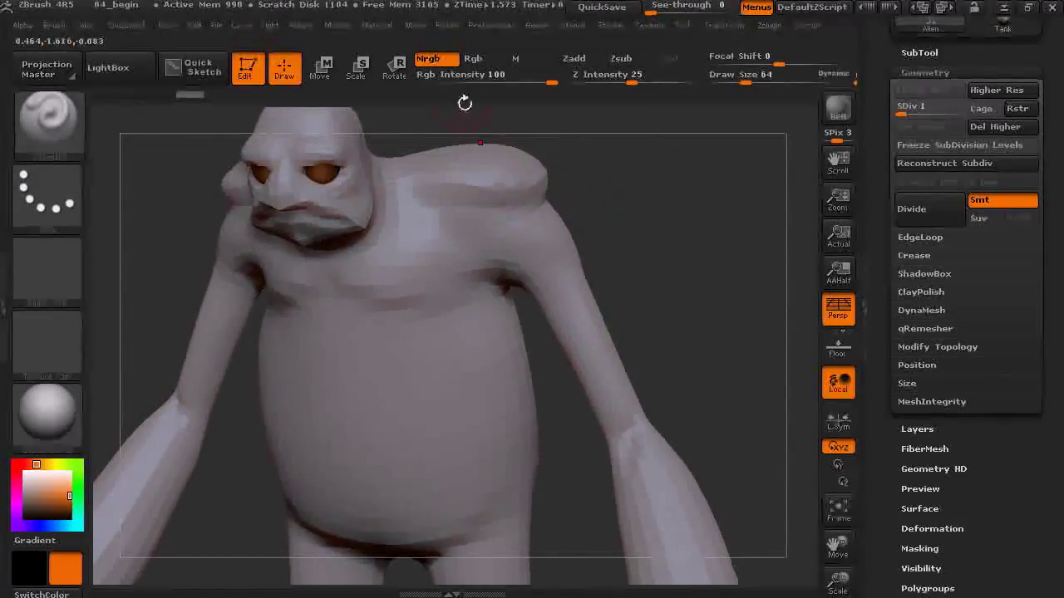
pyautogui.click(475, 60)
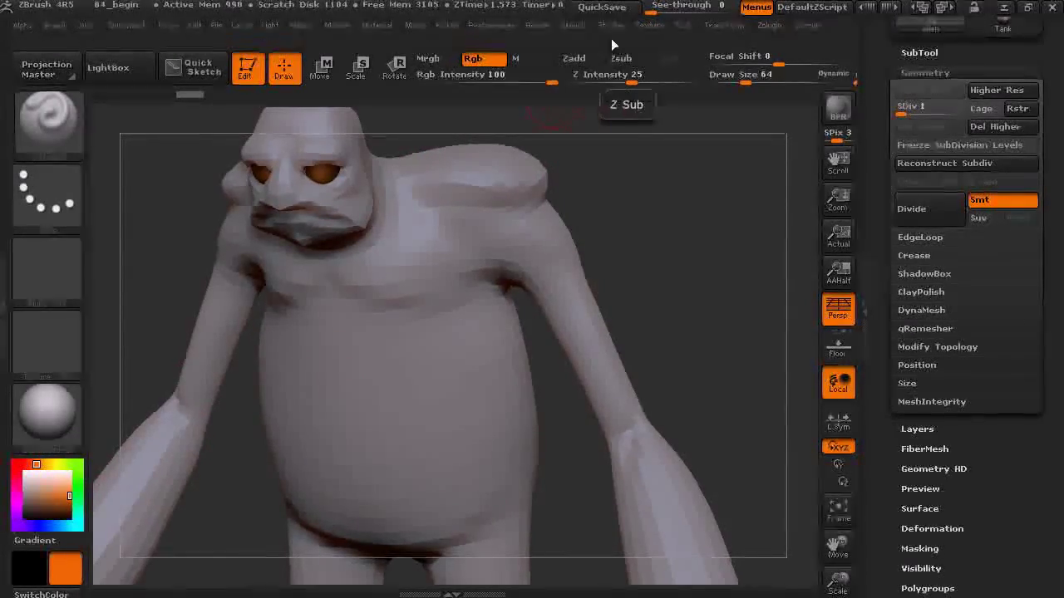
# - Enlarge the brush for the orange belly patch, then reduce Draw Size to 53
pyautogui.moveTo(750, 77); pyautogui.dragTo(747, 79)
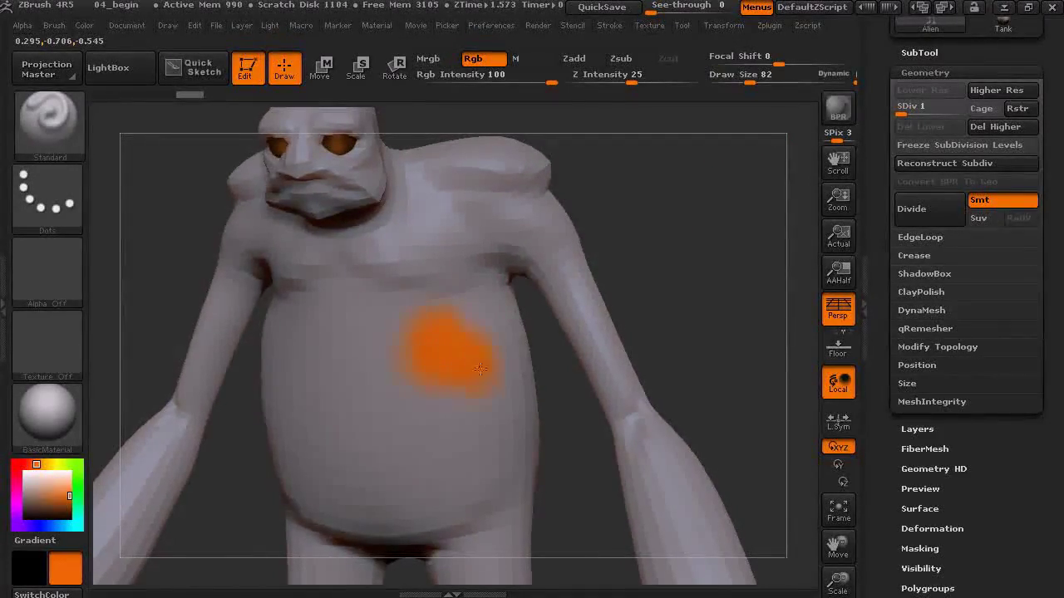
pyautogui.keyDown('alt'); pyautogui.moveTo(642, 199); pyautogui.dragTo(698, 302); pyautogui.keyUp('alt')
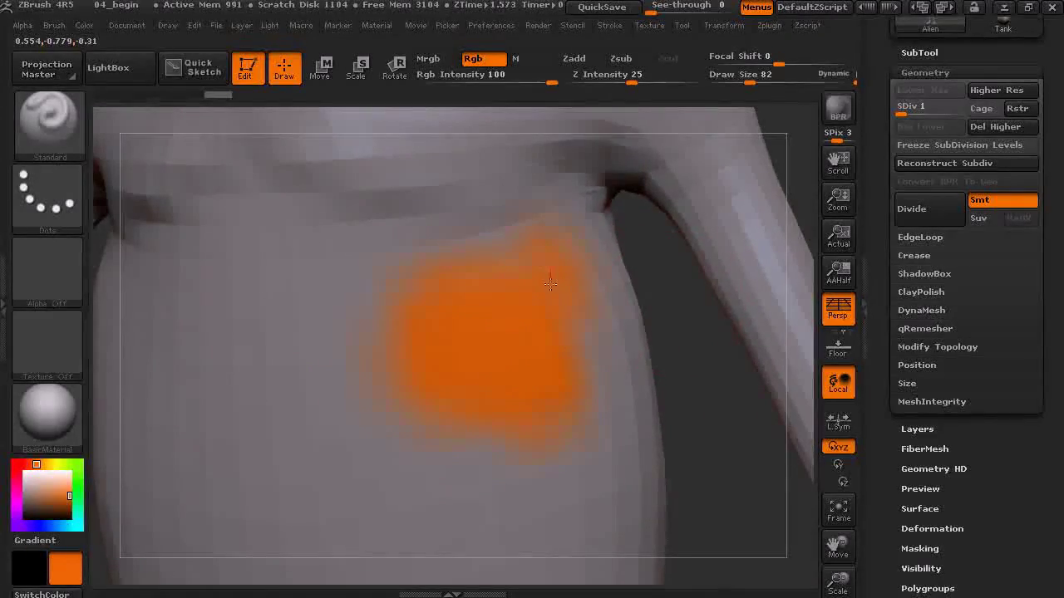
pyautogui.moveTo(753, 79); pyautogui.dragTo(742, 79)
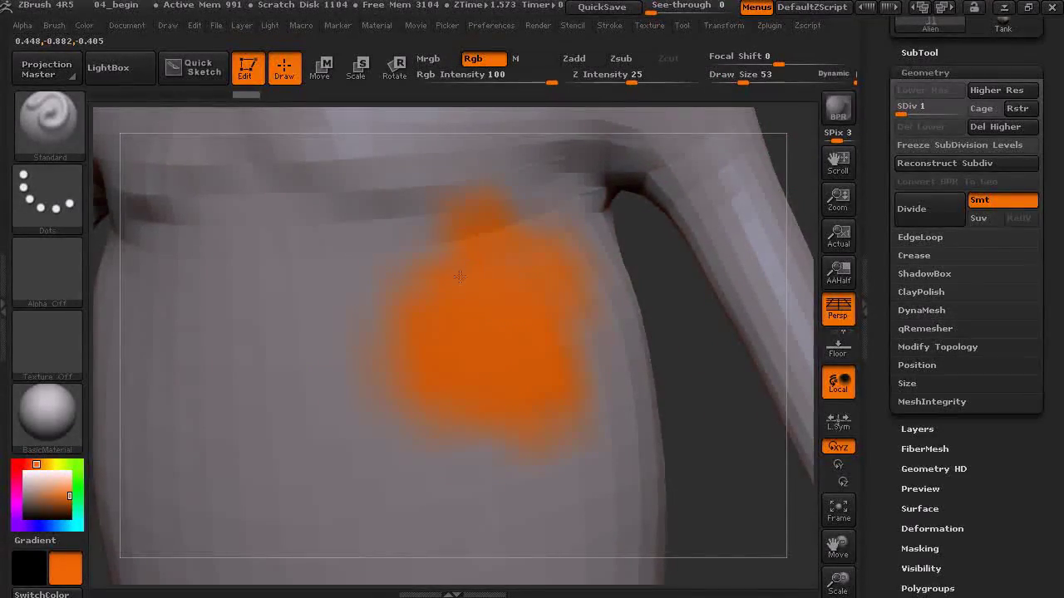
pyautogui.click(70, 204)
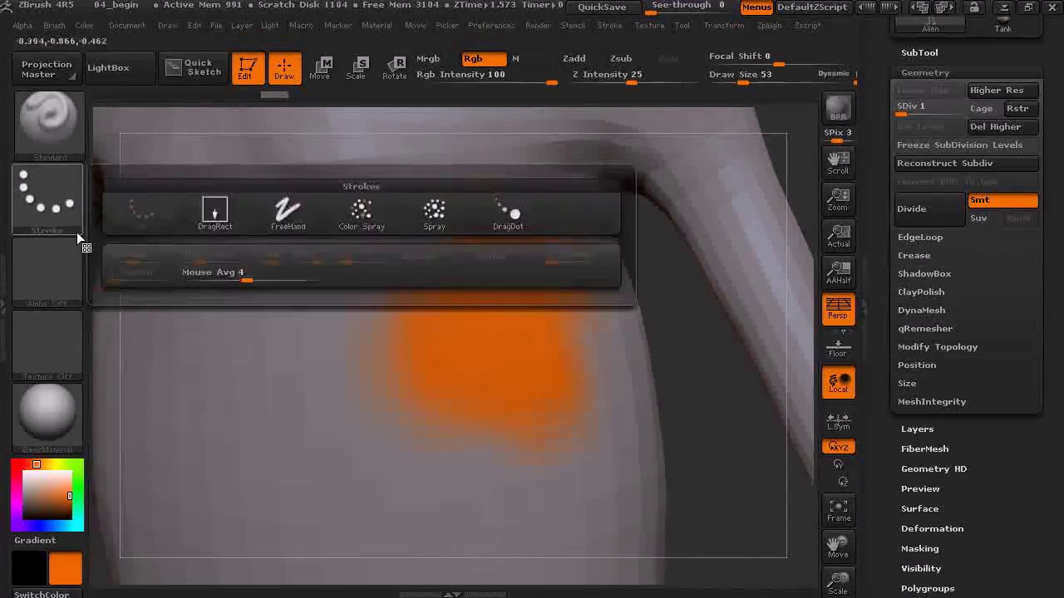
# - Use Alpha 11 with the DragRect stroke to stamp blue beside the orange belly patch
pyautogui.click(61, 214)
pyautogui.click(59, 245)
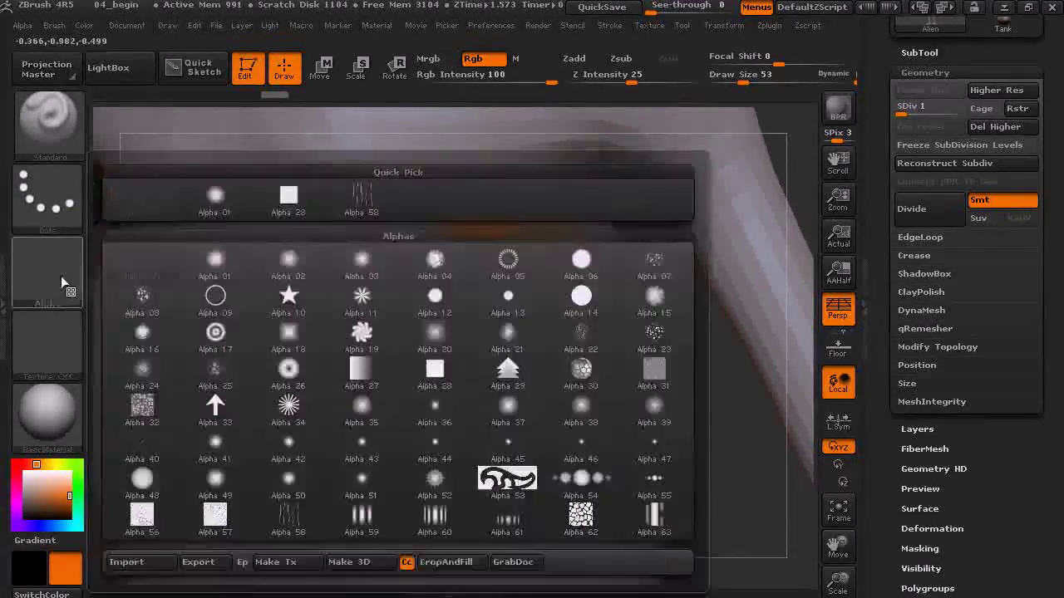
pyautogui.click(362, 296)
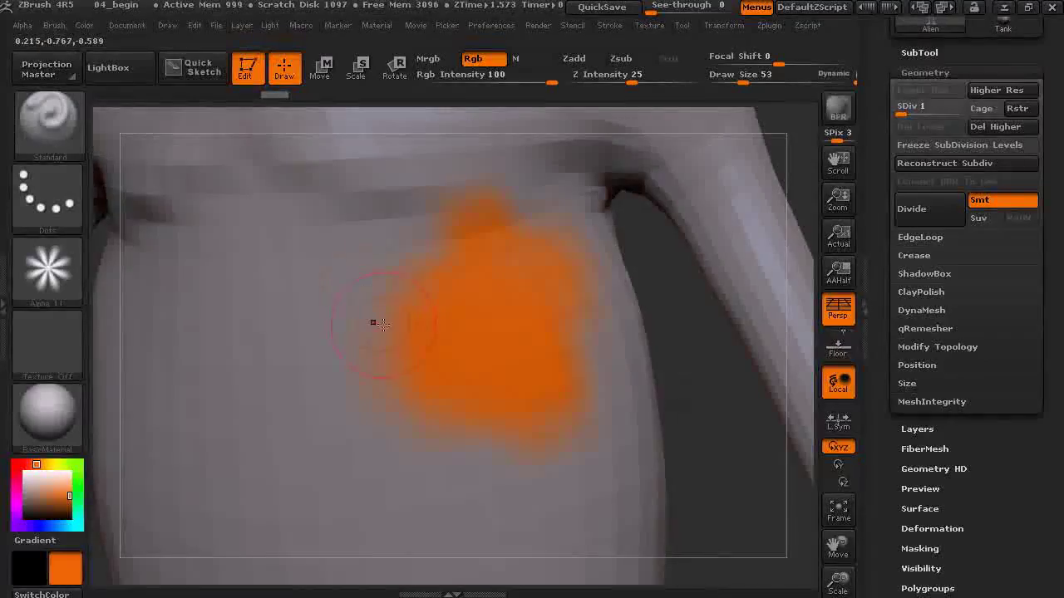
pyautogui.click(47, 197)
pyautogui.click(216, 216)
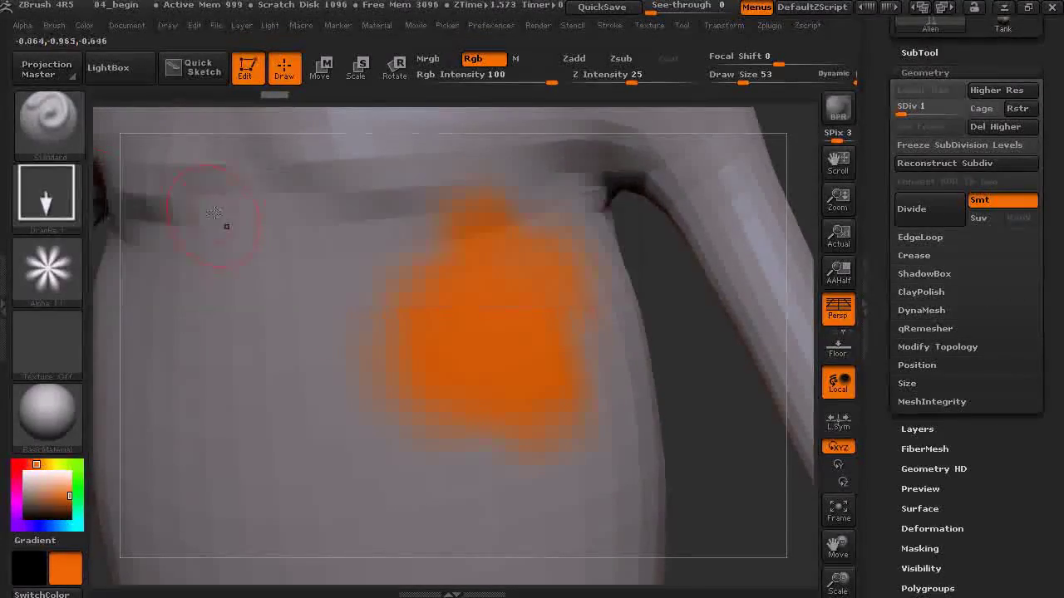
pyautogui.click(51, 526)
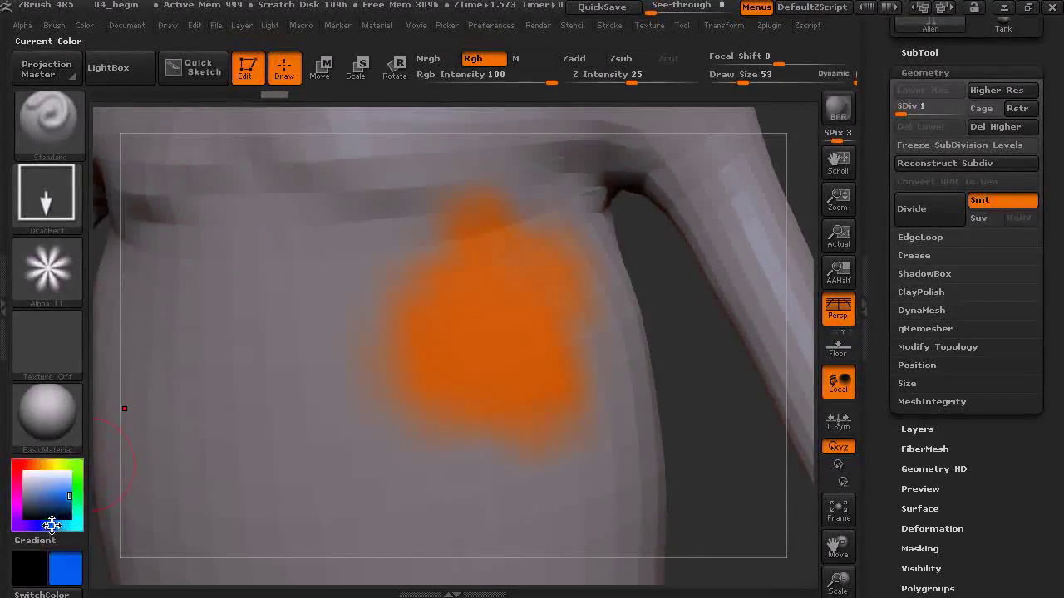
pyautogui.moveTo(397, 355)
pyautogui.mouseDown()
pyautogui.moveTo(432, 399)
pyautogui.moveTo(609, 535)
pyautogui.mouseUp()
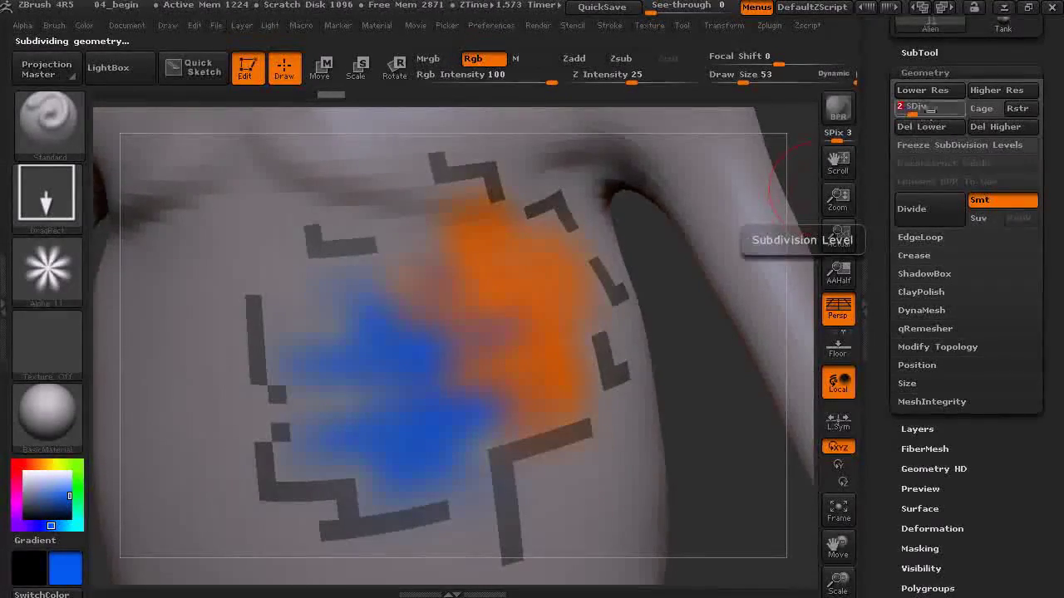
# - Raise the alien to subdivision level 6 and stamp a blue star on the belly's side
pyautogui.moveTo(912, 109); pyautogui.dragTo(934, 110)
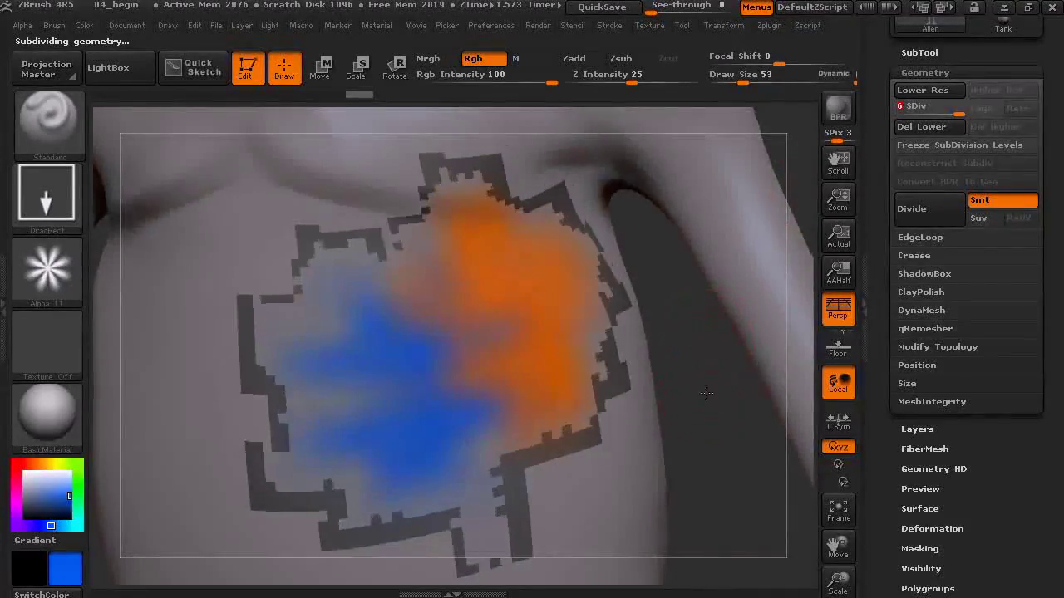
pyautogui.keyDown('alt'); pyautogui.moveTo(706, 330); pyautogui.dragTo(681, 288); pyautogui.keyUp('alt')
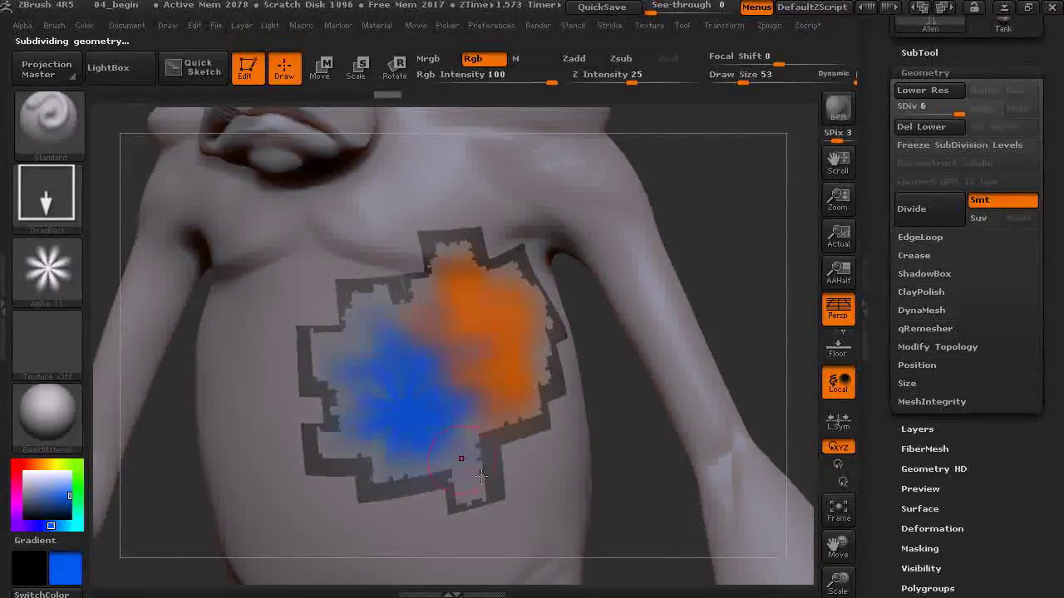
pyautogui.moveTo(246, 328); pyautogui.dragTo(310, 380)
# - Rotate the torso to inspect the stamped paint from several angles
pyautogui.moveTo(454, 311); pyautogui.dragTo(240, 338)
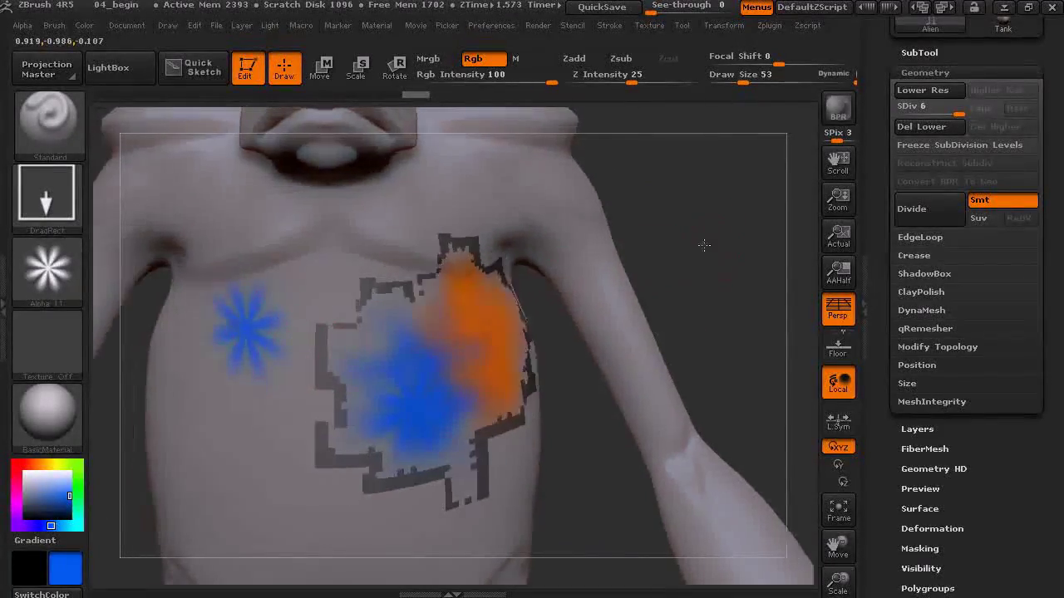
pyautogui.moveTo(703, 242); pyautogui.dragTo(573, 317)
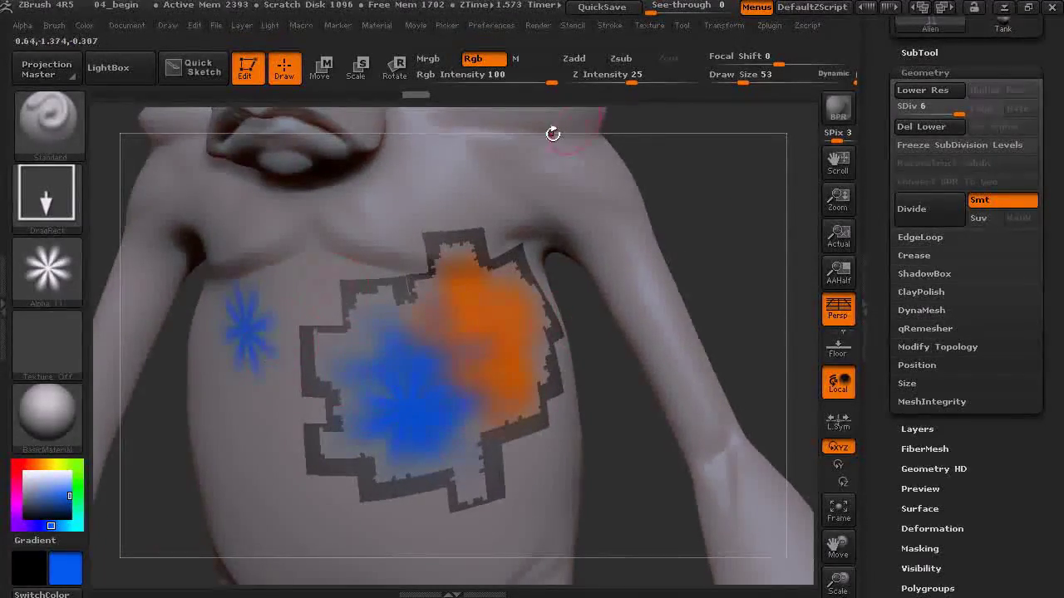
pyautogui.moveTo(727, 206); pyautogui.dragTo(428, 303)
pyautogui.moveTo(695, 246)
pyautogui.mouseDown()
pyautogui.moveTo(728, 206)
pyautogui.moveTo(705, 264)
pyautogui.moveTo(612, 236)
pyautogui.mouseUp()
pyautogui.moveTo(612, 107)
pyautogui.mouseDown()
pyautogui.moveTo(637, 247)
pyautogui.moveTo(681, 241)
pyautogui.moveTo(562, 317)
pyautogui.mouseUp()
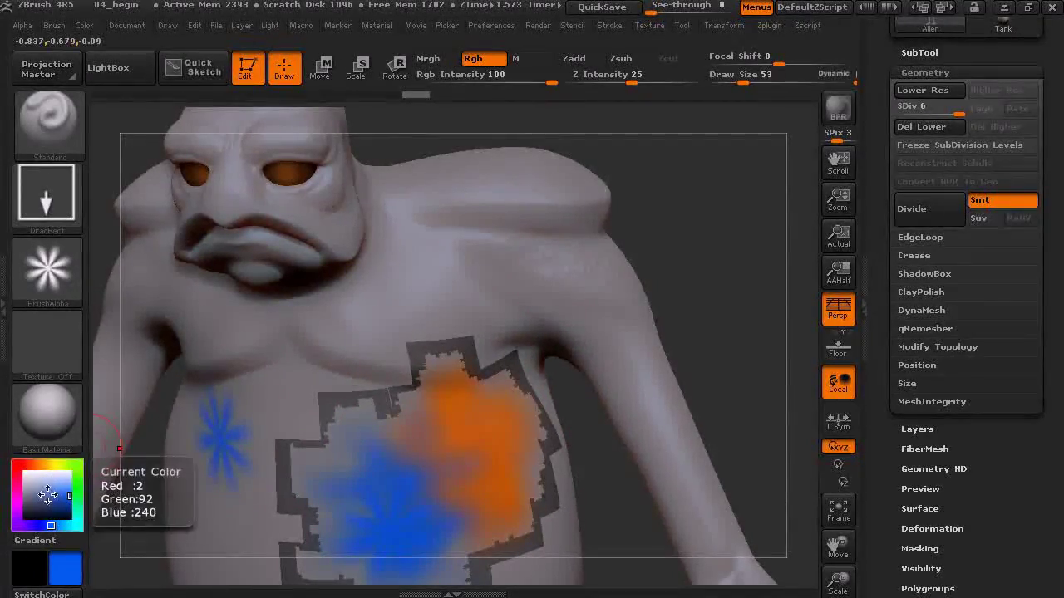
# - Sample the alien's skin colour and switch to a FreeHand stroke with no alpha
pyautogui.moveTo(47, 495)
pyautogui.mouseDown()
pyautogui.moveTo(147, 467)
pyautogui.moveTo(280, 394)
pyautogui.moveTo(278, 373)
pyautogui.mouseUp()
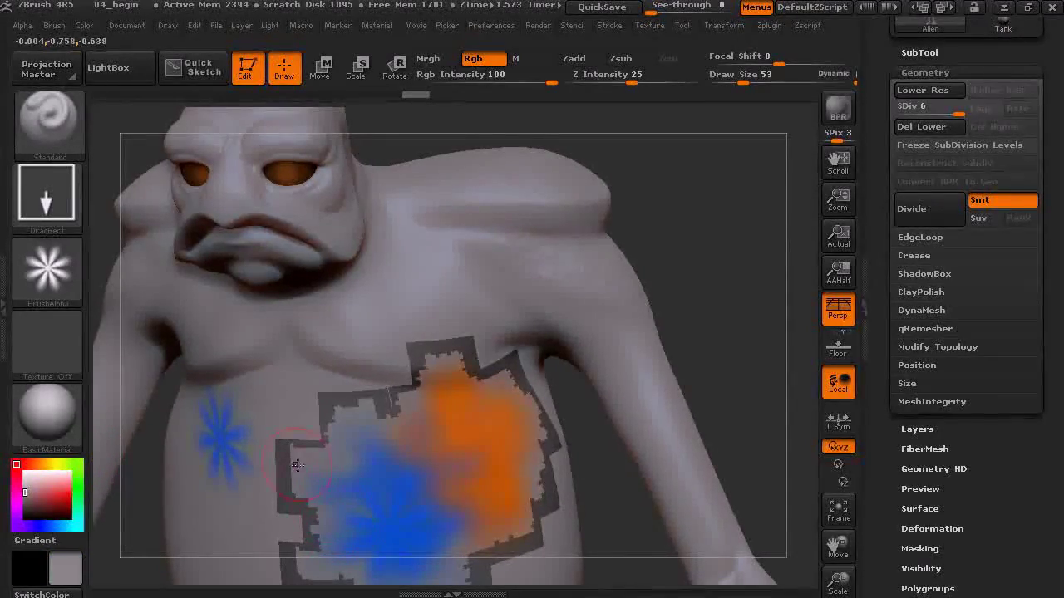
pyautogui.click(50, 207)
pyautogui.click(507, 208)
pyautogui.click(48, 270)
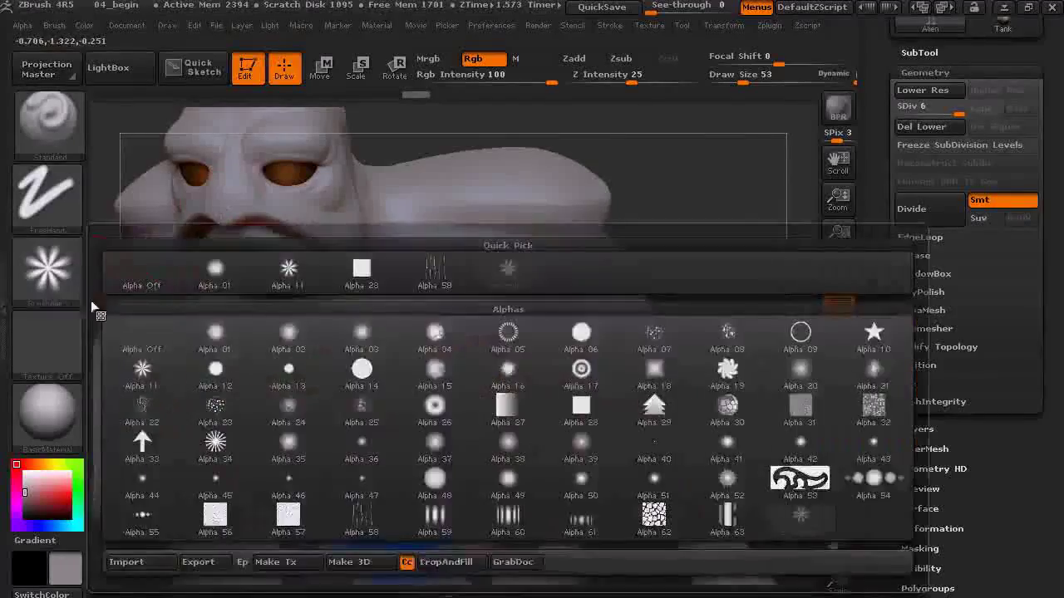
pyautogui.click(141, 337)
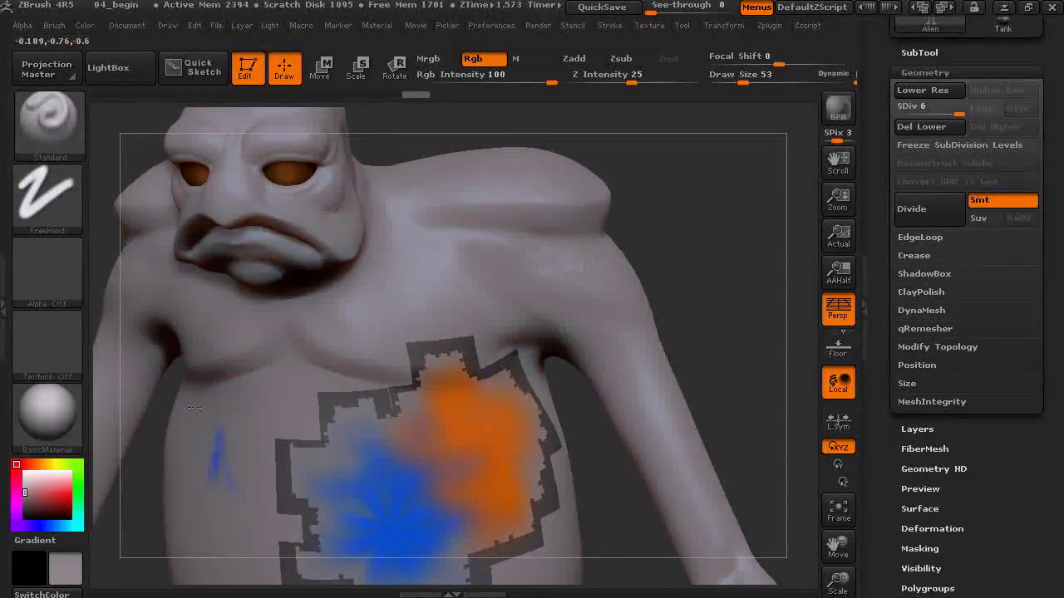
# - Paint skin colour over the blue star and the blue and orange chest patches
pyautogui.moveTo(313, 498)
pyautogui.mouseDown()
pyautogui.moveTo(445, 372)
pyautogui.moveTo(502, 488)
pyautogui.mouseUp()
pyautogui.moveTo(798, 374); pyautogui.dragTo(734, 190)
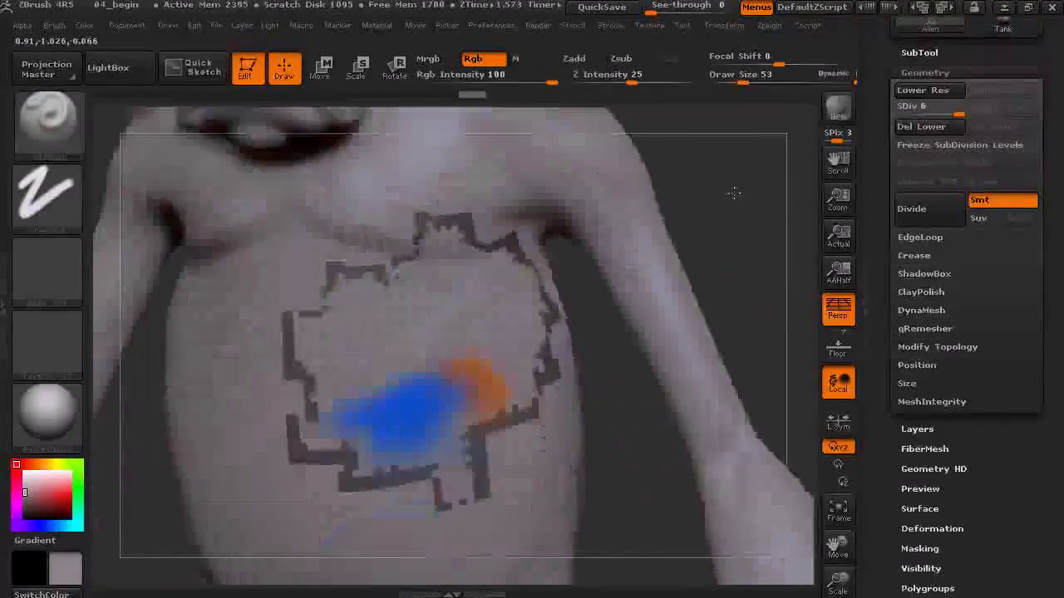
pyautogui.moveTo(449, 499)
pyautogui.mouseDown()
pyautogui.moveTo(366, 415)
pyautogui.moveTo(320, 390)
pyautogui.mouseUp()
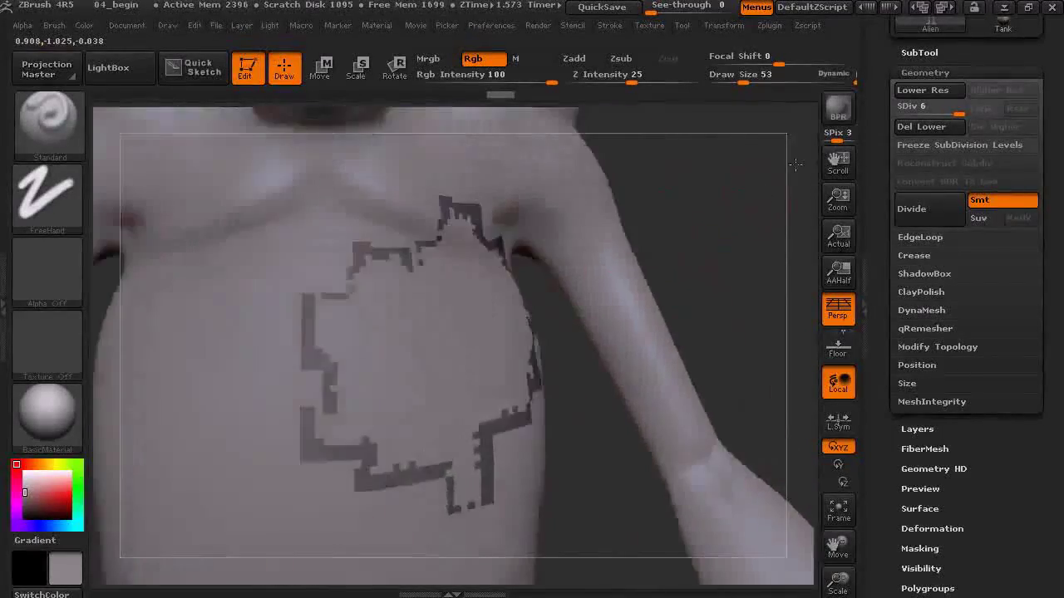
pyautogui.moveTo(798, 399); pyautogui.dragTo(693, 206)
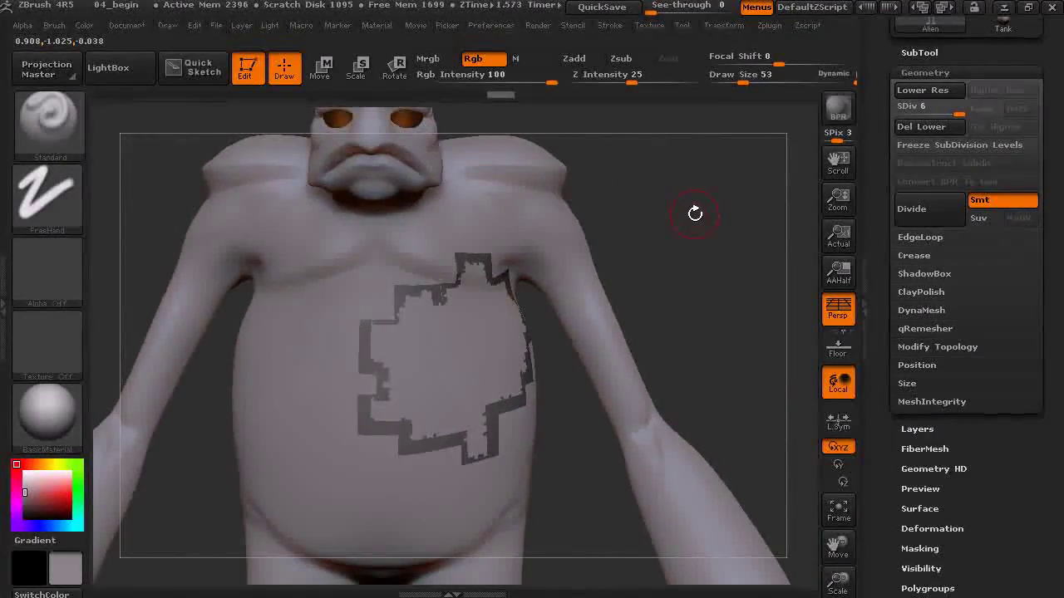
# - Fill the model with the current colour, apply BasicMaterial, and set material-only painting
pyautogui.click(87, 25)
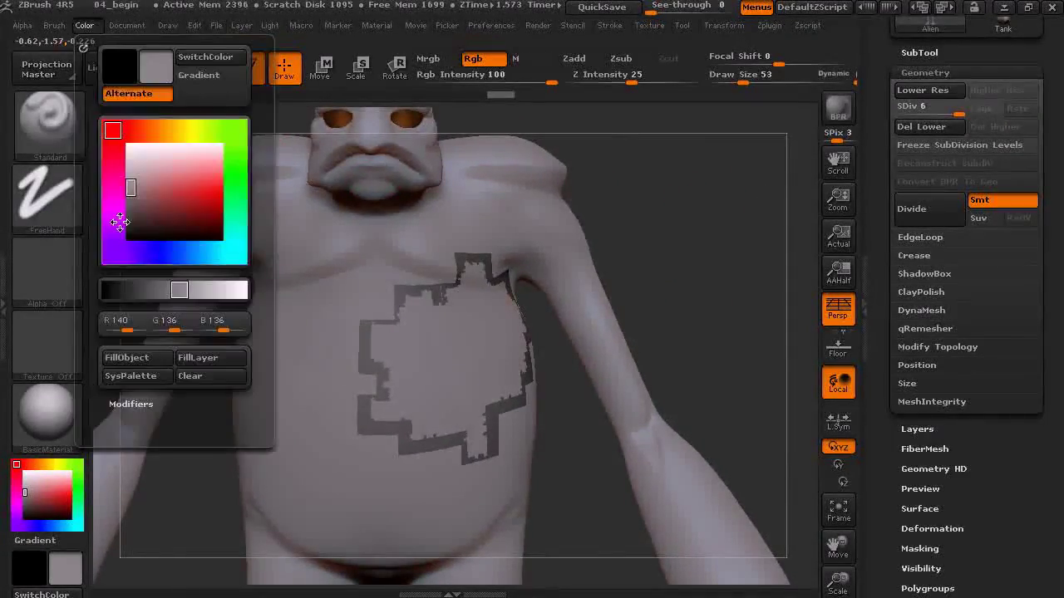
pyautogui.click(137, 358)
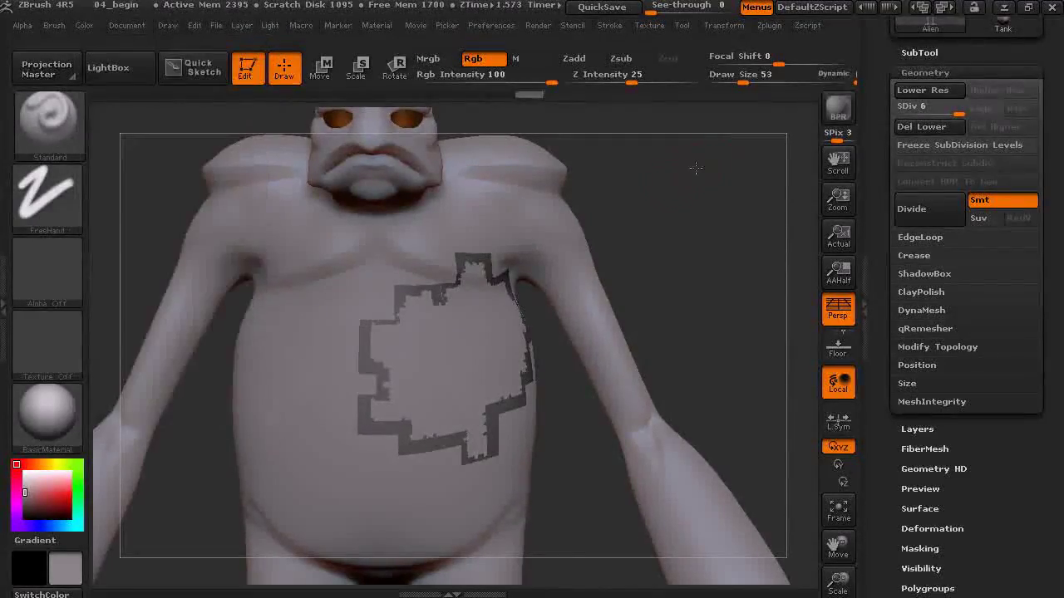
pyautogui.click(48, 416)
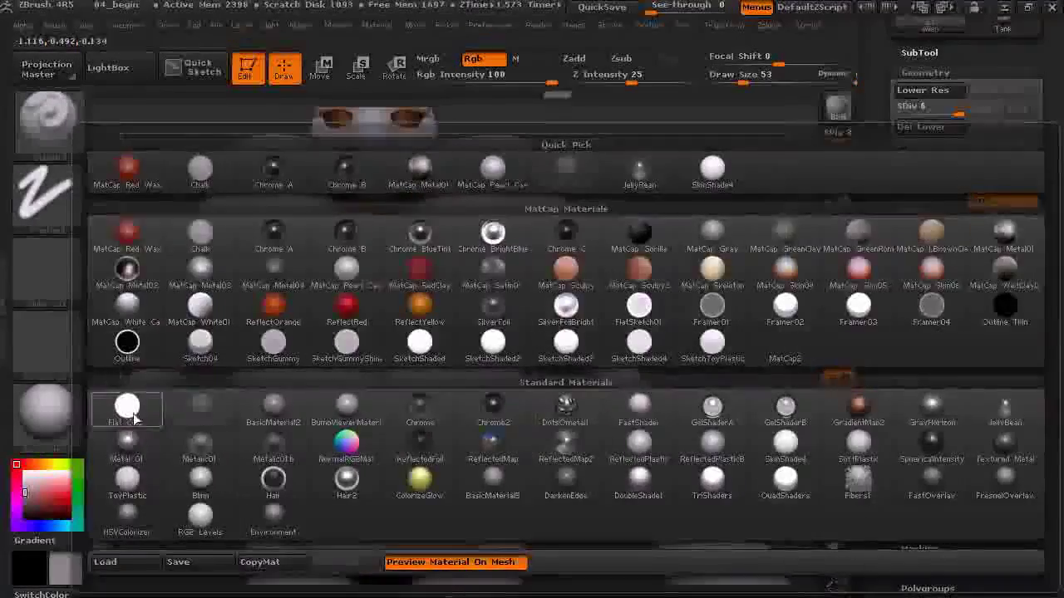
pyautogui.click(125, 405)
pyautogui.click(60, 415)
pyautogui.click(199, 407)
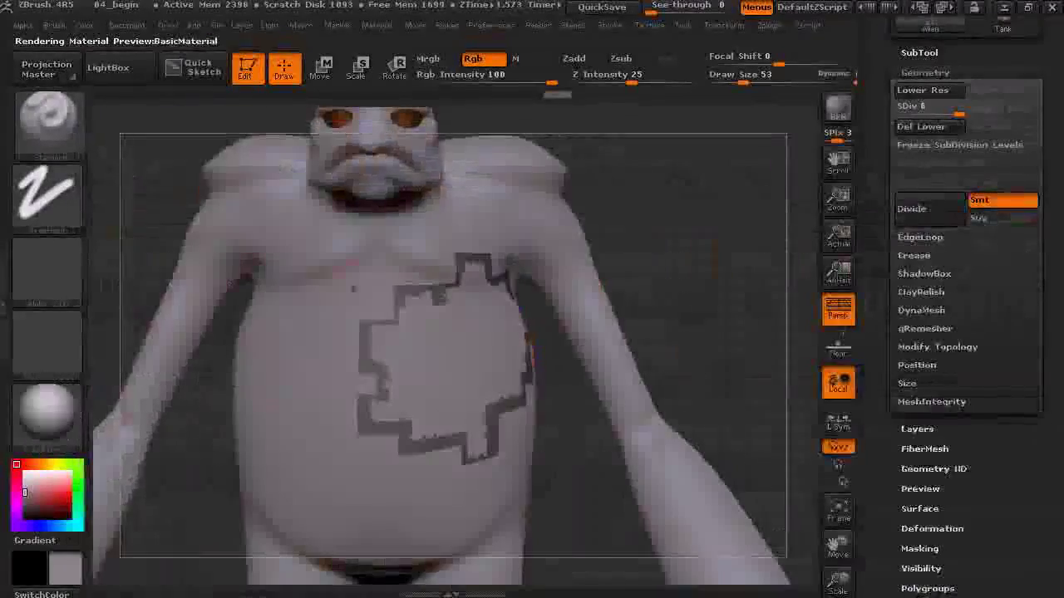
pyautogui.click(518, 60)
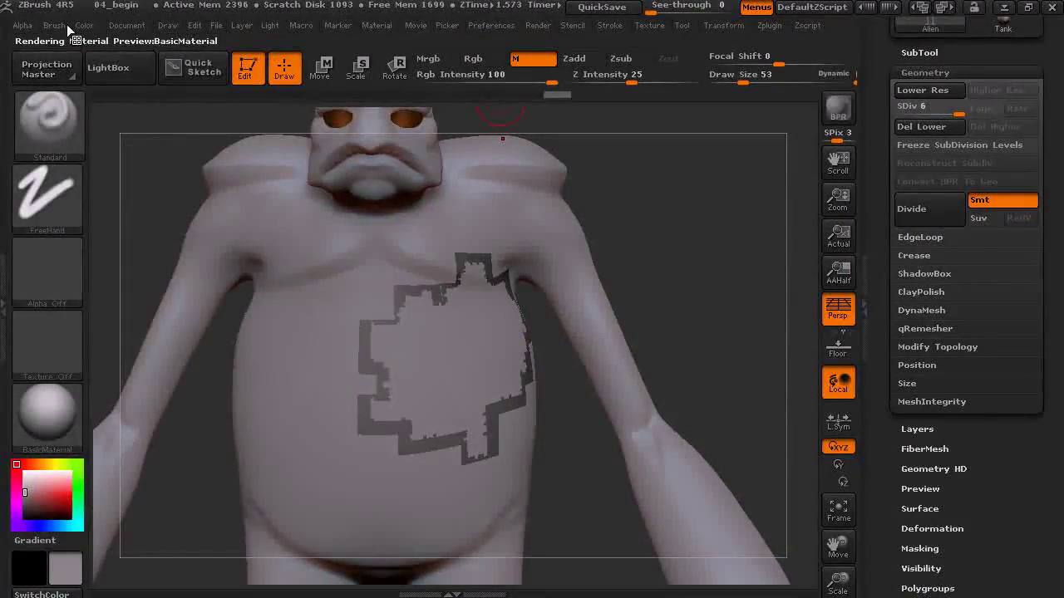
# - Apply the SkinShade4 material and refill the whole model, clearing the chest pattern
pyautogui.click(63, 24)
pyautogui.click(84, 24)
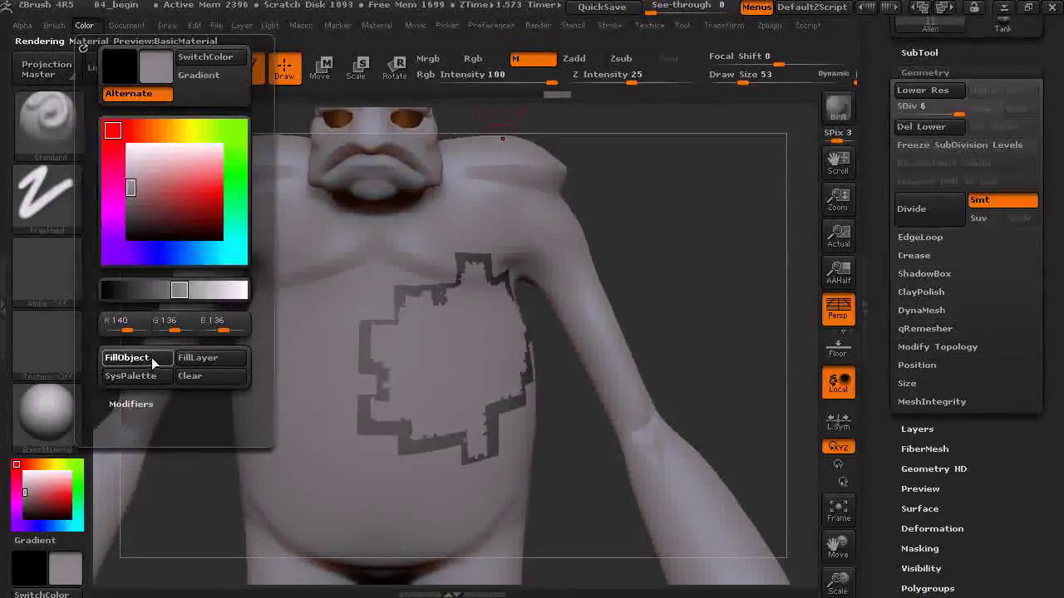
pyautogui.click(152, 359)
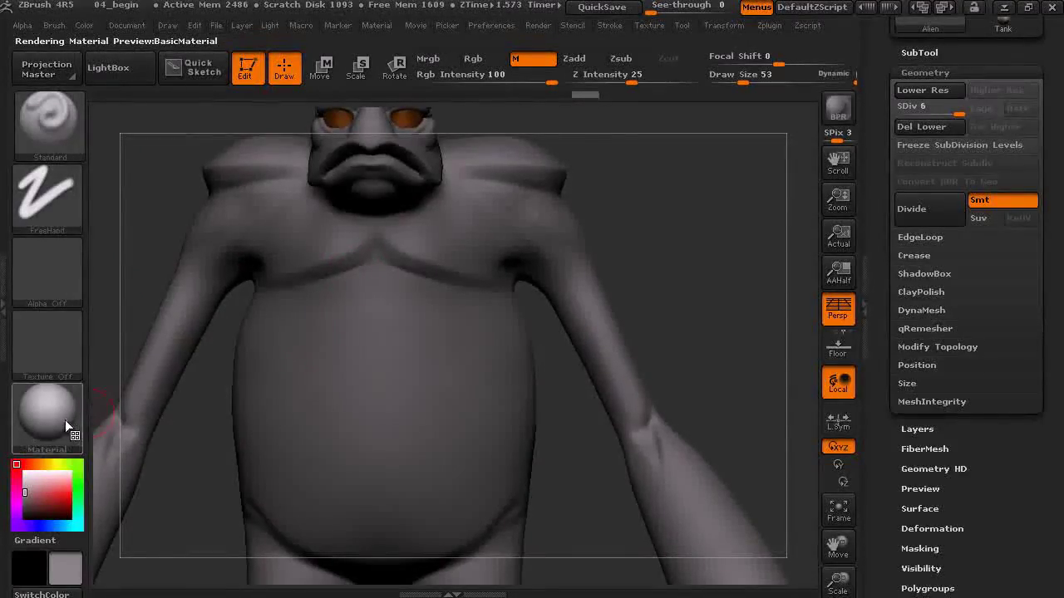
pyautogui.click(65, 419)
pyautogui.click(784, 484)
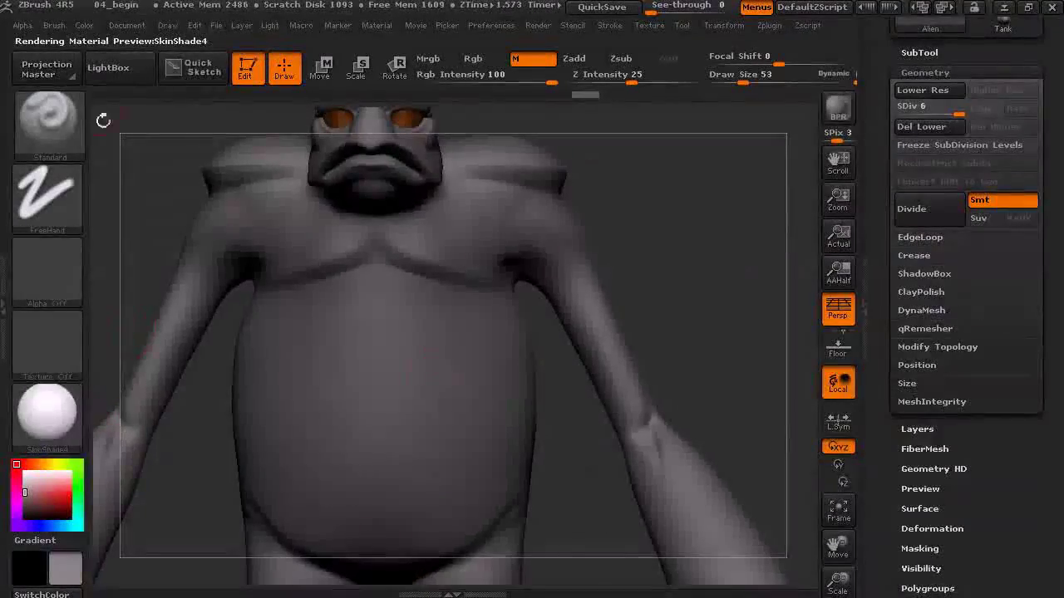
pyautogui.click(84, 25)
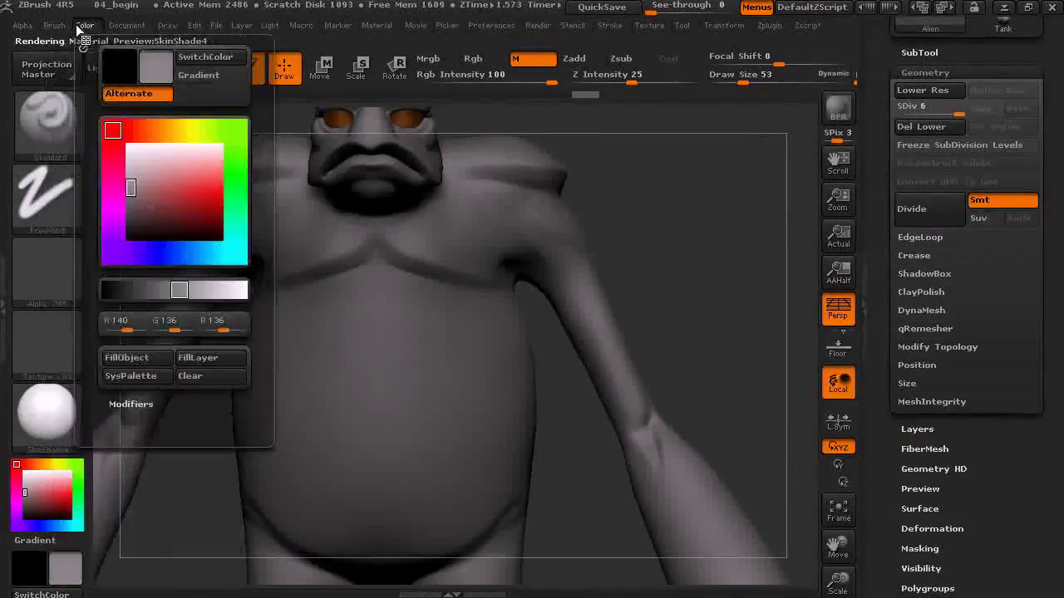
pyautogui.click(141, 359)
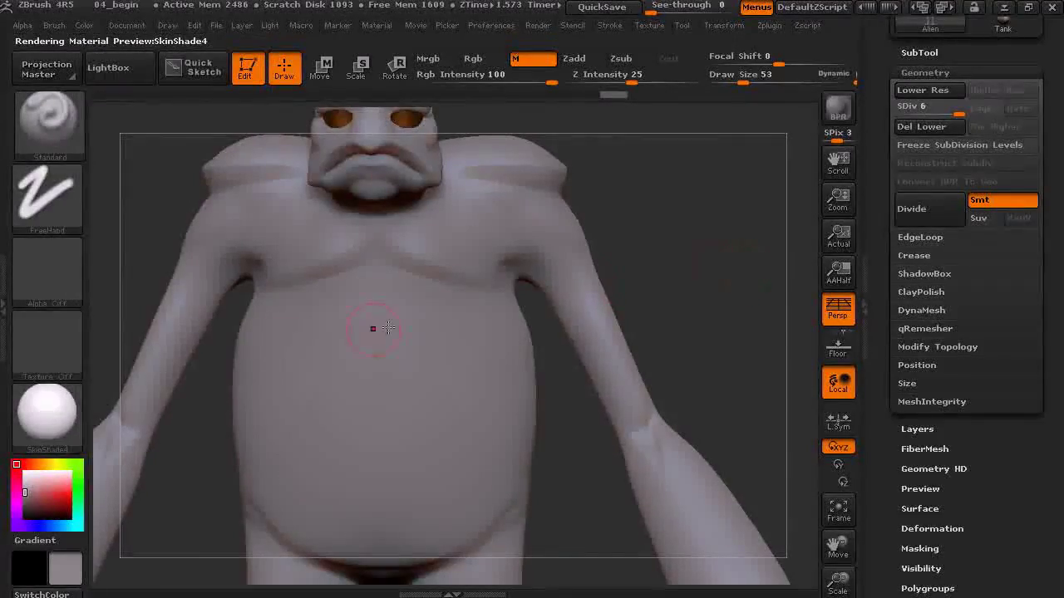
# - Fill the alien with near-white 217/215/215 and switch painting to Mrgb
pyautogui.moveTo(29, 486); pyautogui.dragTo(24, 475)
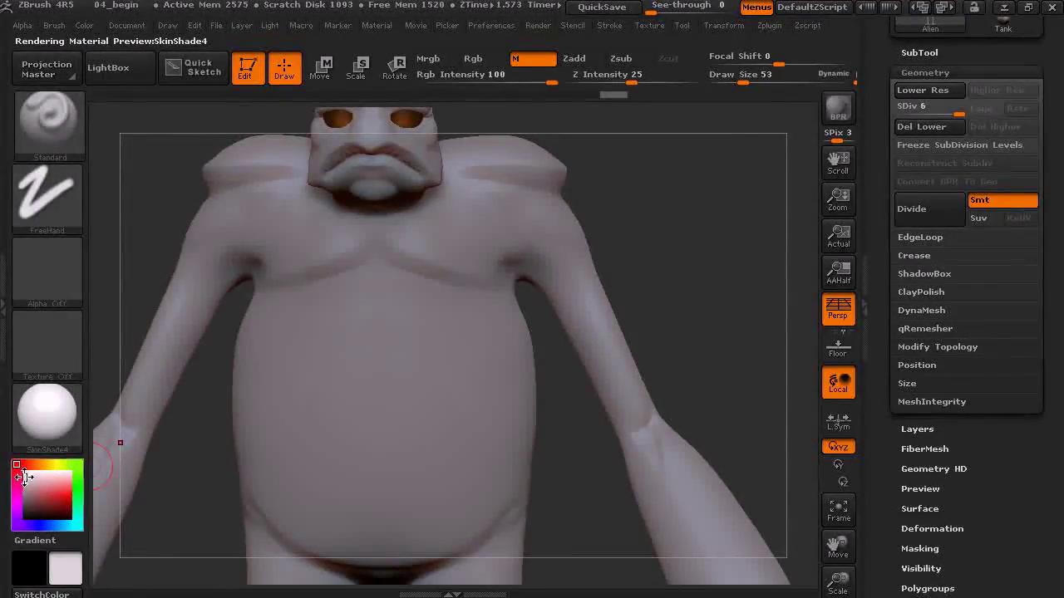
pyautogui.click(86, 25)
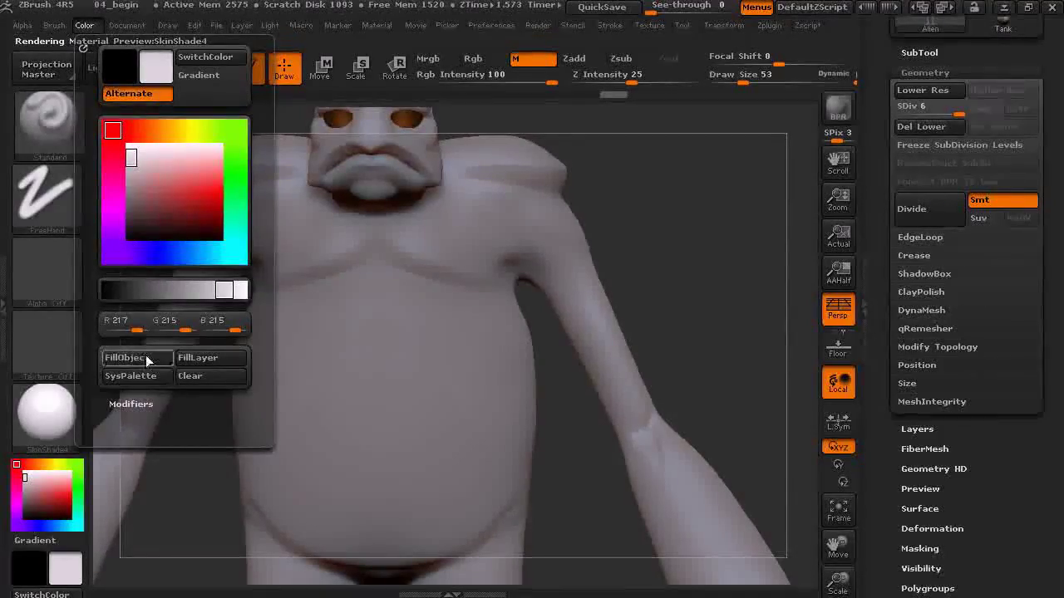
pyautogui.click(143, 359)
pyautogui.click(428, 58)
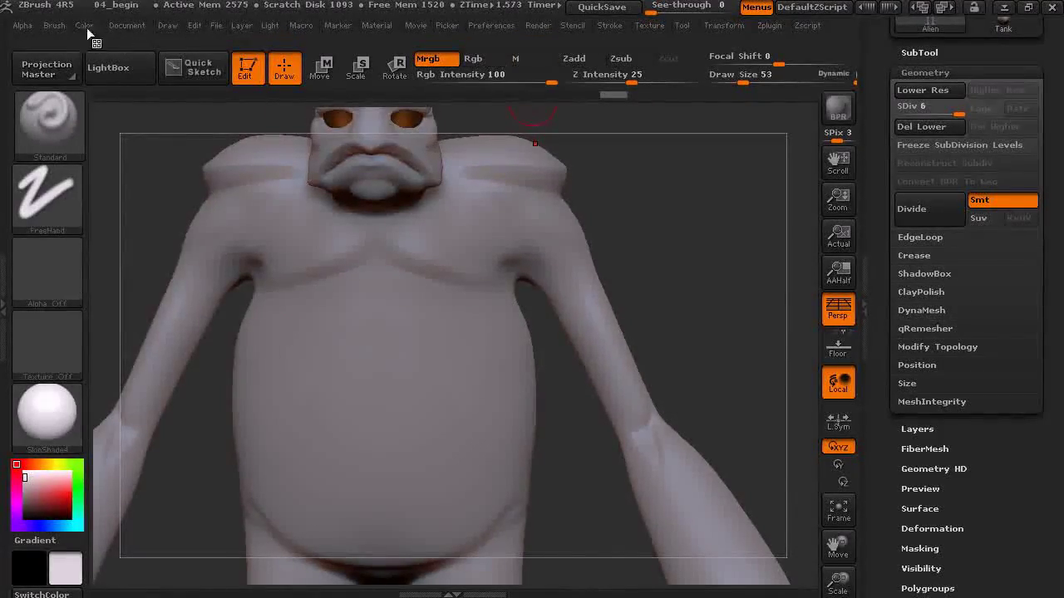
pyautogui.click(85, 24)
pyautogui.moveTo(681, 332)
pyautogui.mouseDown()
pyautogui.moveTo(736, 237)
pyautogui.moveTo(731, 284)
pyautogui.mouseUp()
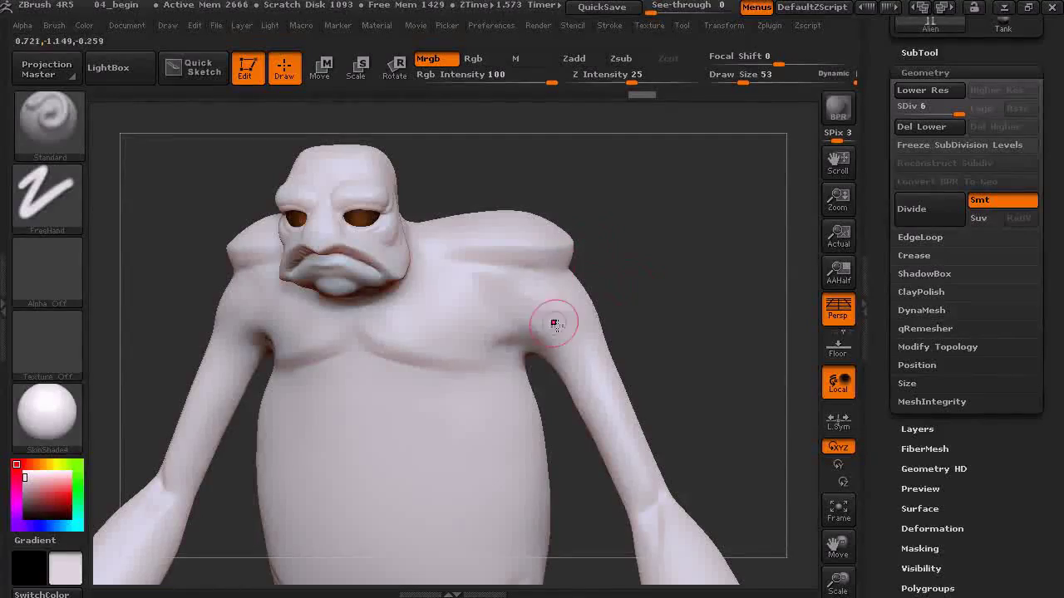
pyautogui.keyDown('alt'); pyautogui.moveTo(678, 297); pyautogui.dragTo(694, 273); pyautogui.keyUp('alt')
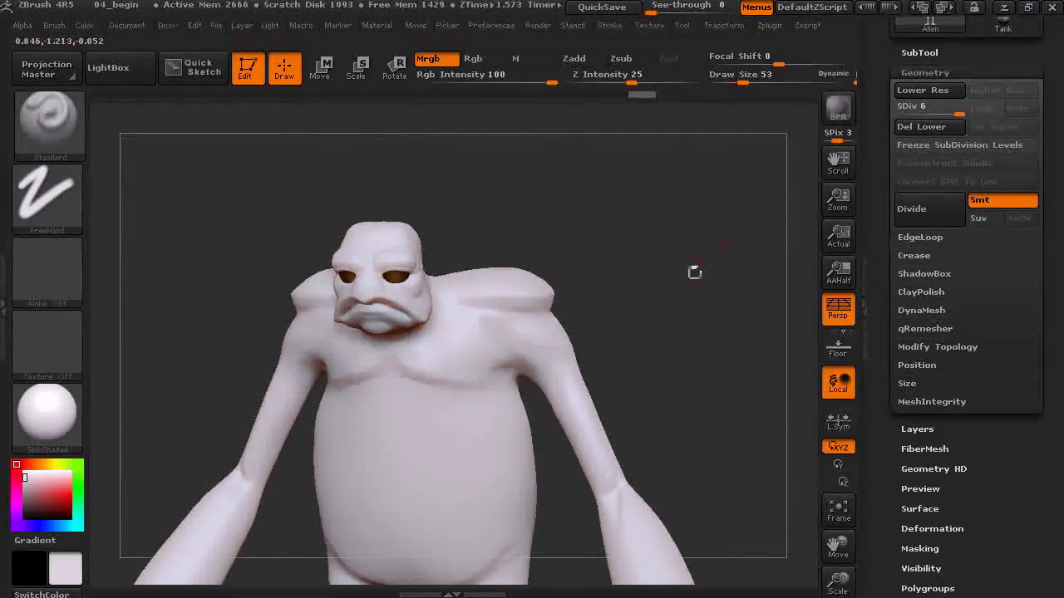
pyautogui.click(919, 52)
pyautogui.moveTo(896, 99); pyautogui.dragTo(869, 200)
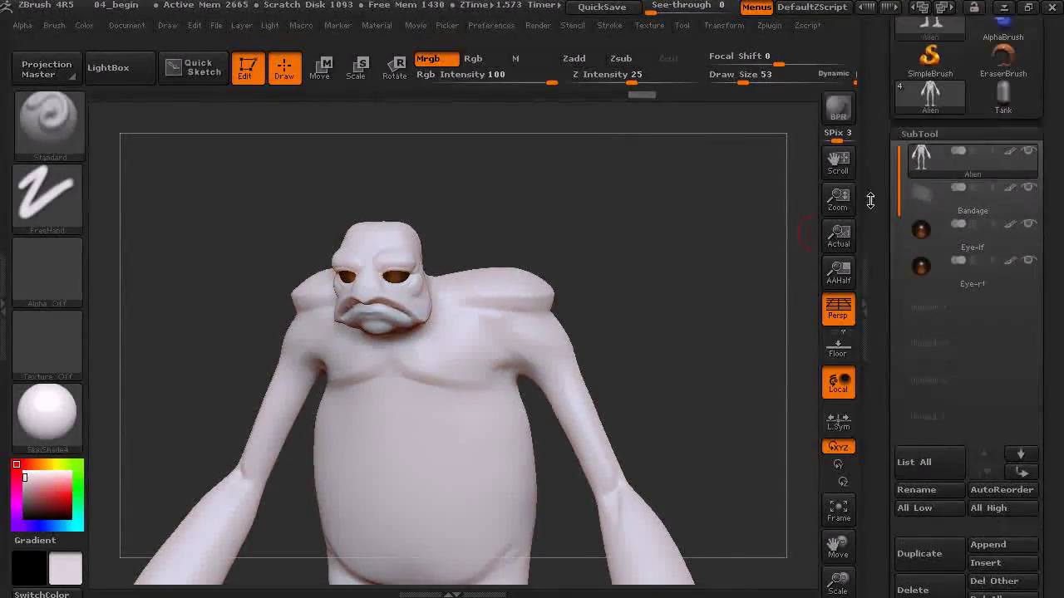
# - Toggle polypaint on the Alien subtool and try red and pink colours before resetting to white
pyautogui.click(1010, 152)
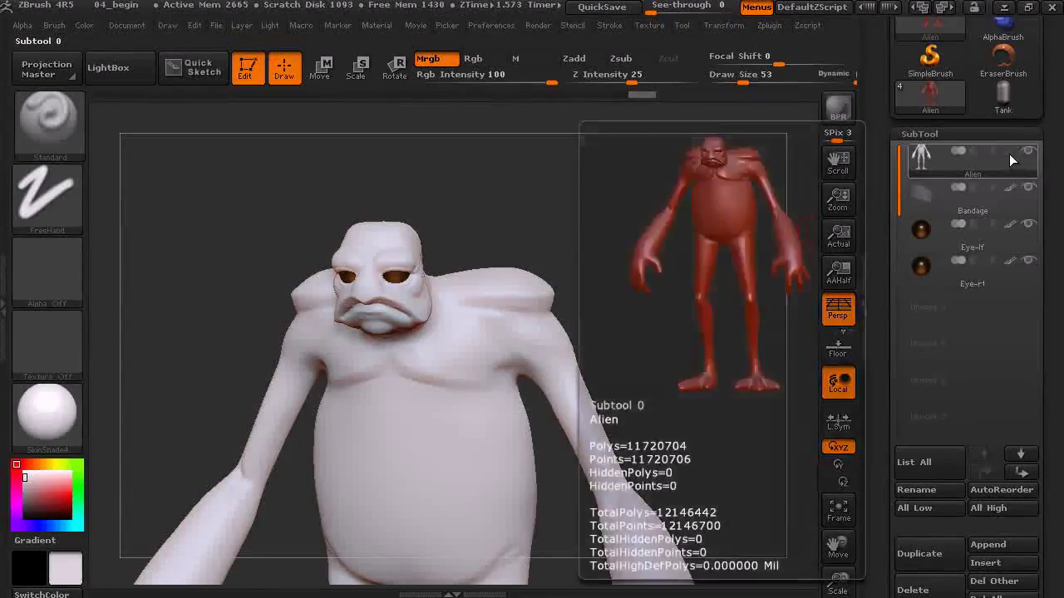
pyautogui.click(66, 490)
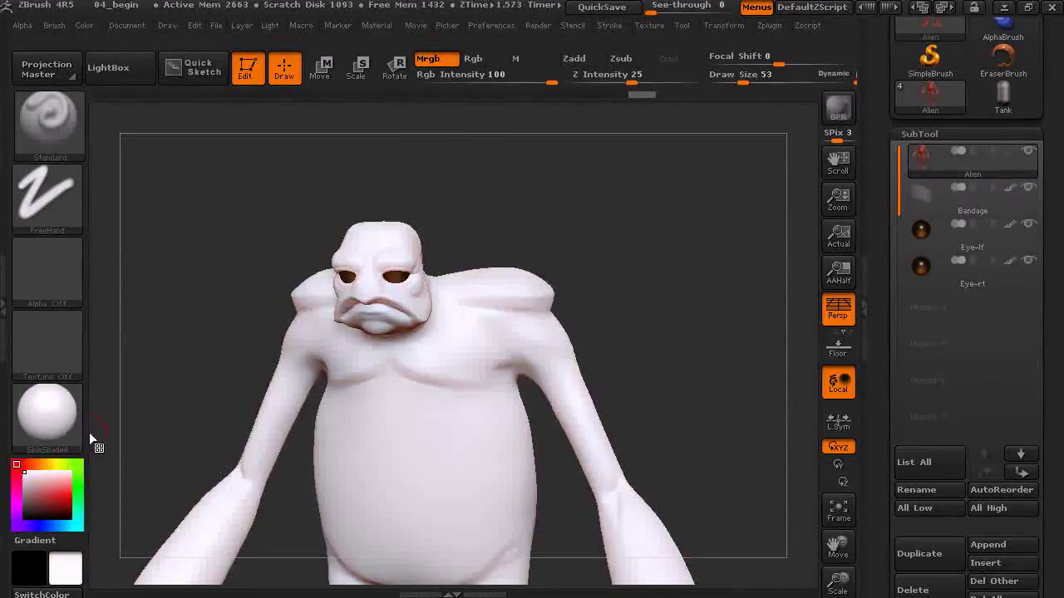
pyautogui.click(55, 482)
pyautogui.moveTo(55, 482); pyautogui.dragTo(23, 472)
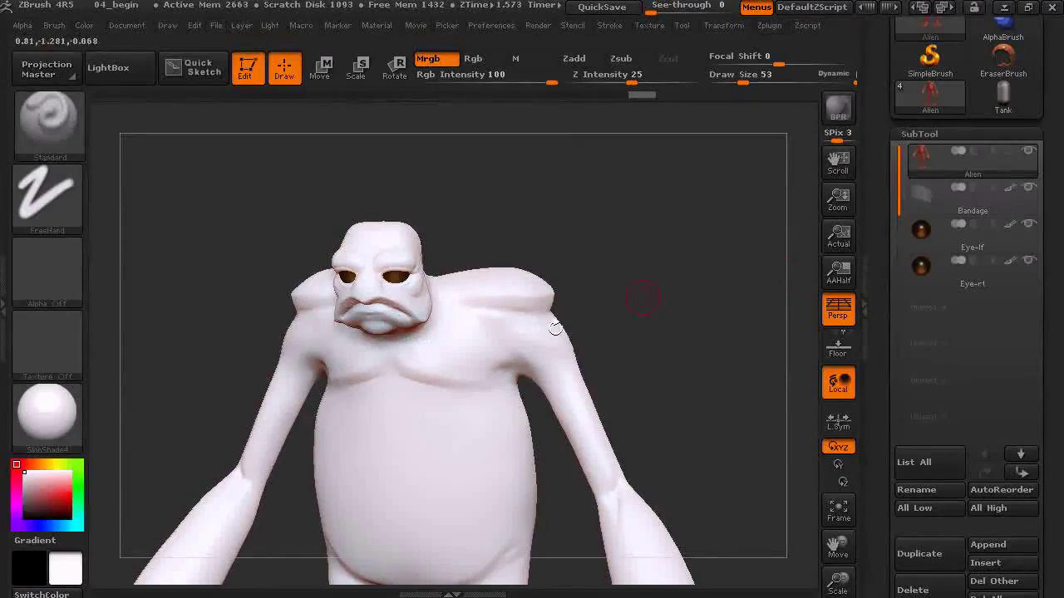
pyautogui.click(1018, 162)
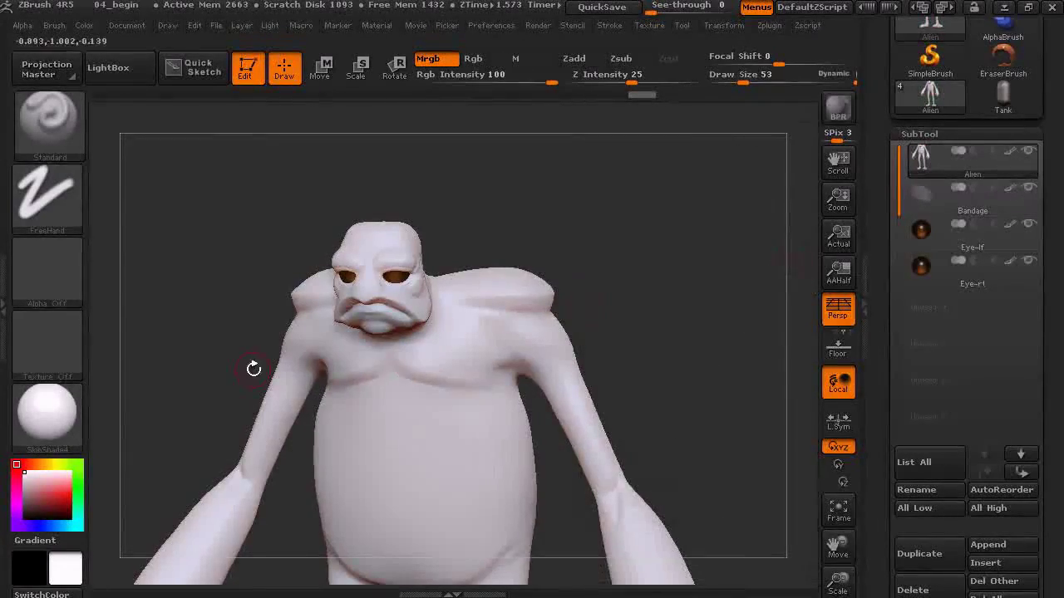
pyautogui.moveTo(51, 497)
pyautogui.mouseDown()
pyautogui.moveTo(62, 480)
pyautogui.moveTo(64, 499)
pyautogui.mouseUp()
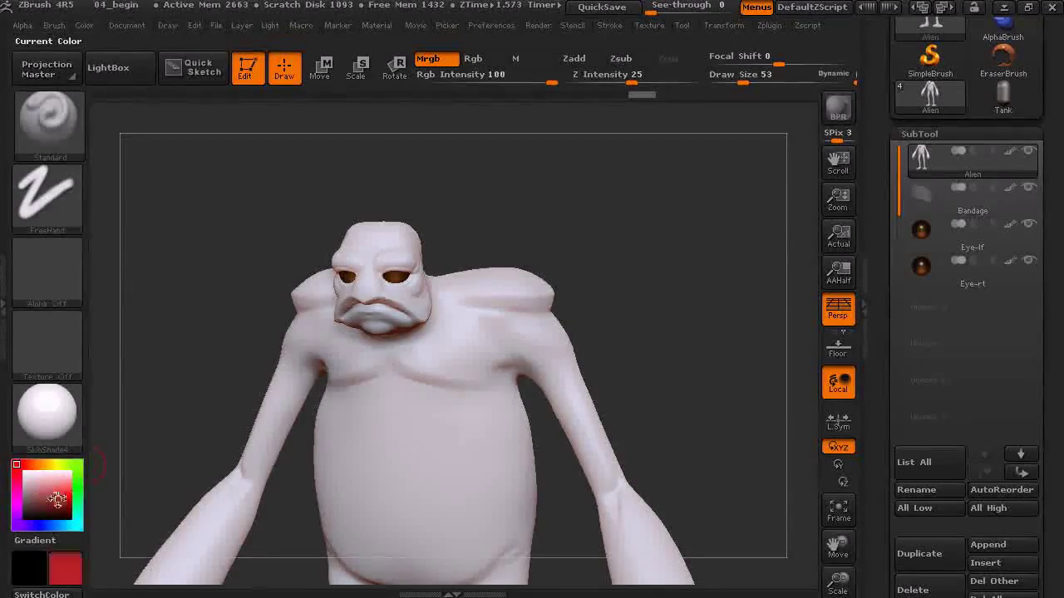
pyautogui.click(33, 479)
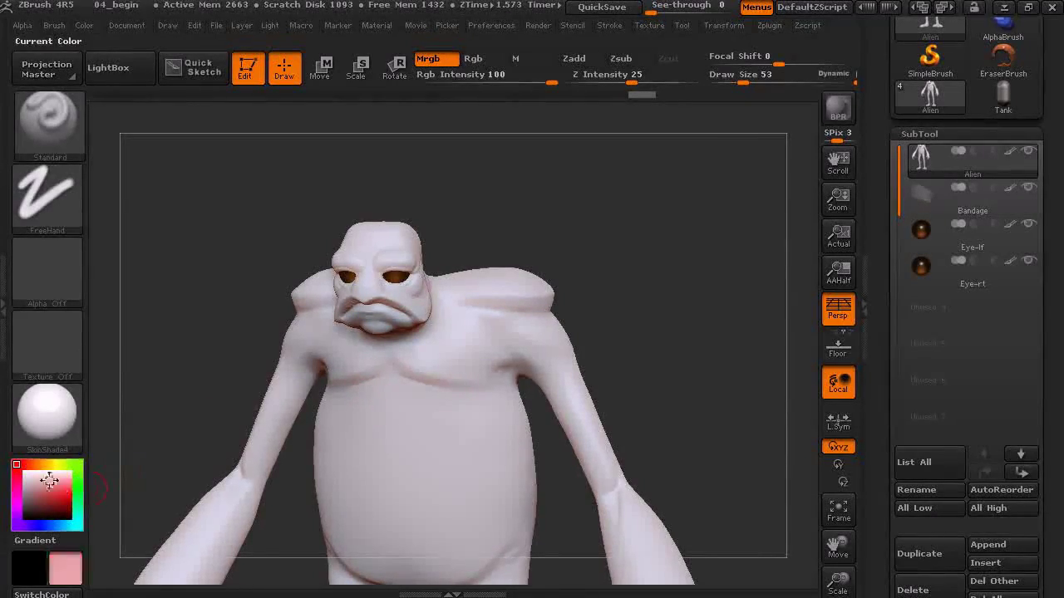
pyautogui.moveTo(46, 490); pyautogui.dragTo(24, 473)
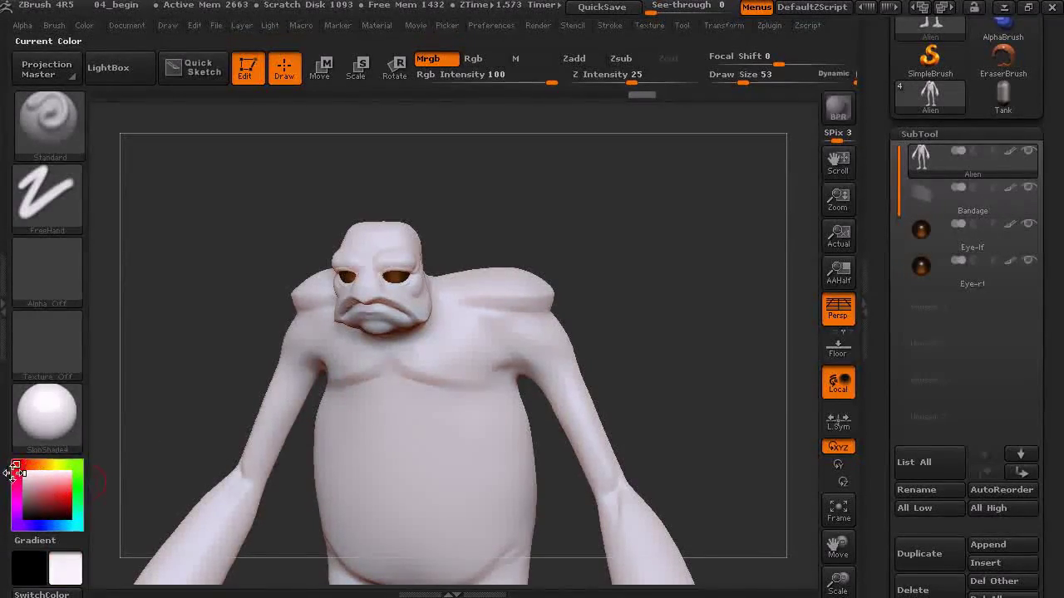
pyautogui.keyDown('alt'); pyautogui.moveTo(165, 342); pyautogui.dragTo(169, 275); pyautogui.keyUp('alt')
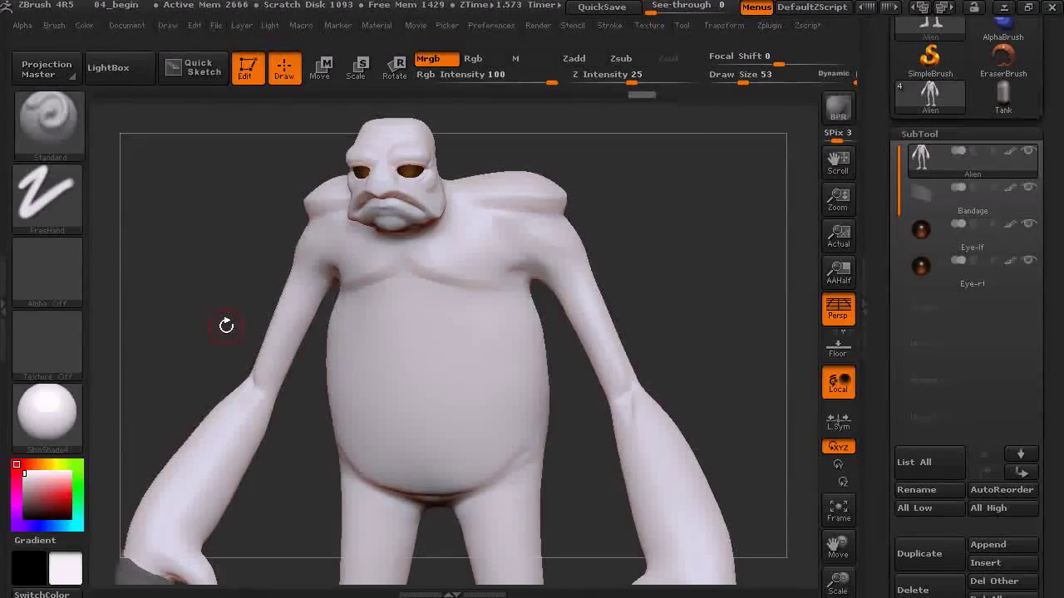
# - Fill the whole alien with medium blue R85 G134 B192
pyautogui.moveTo(53, 525); pyautogui.dragTo(53, 493)
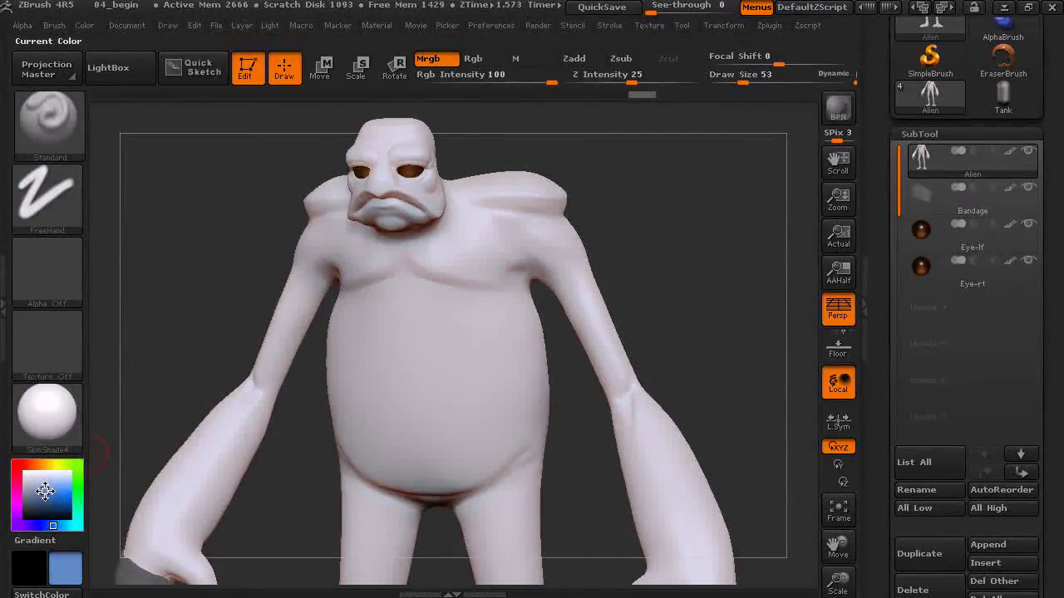
pyautogui.click(85, 26)
pyautogui.click(133, 358)
pyautogui.moveTo(726, 263)
pyautogui.mouseDown()
pyautogui.moveTo(703, 280)
pyautogui.moveTo(667, 268)
pyautogui.mouseUp()
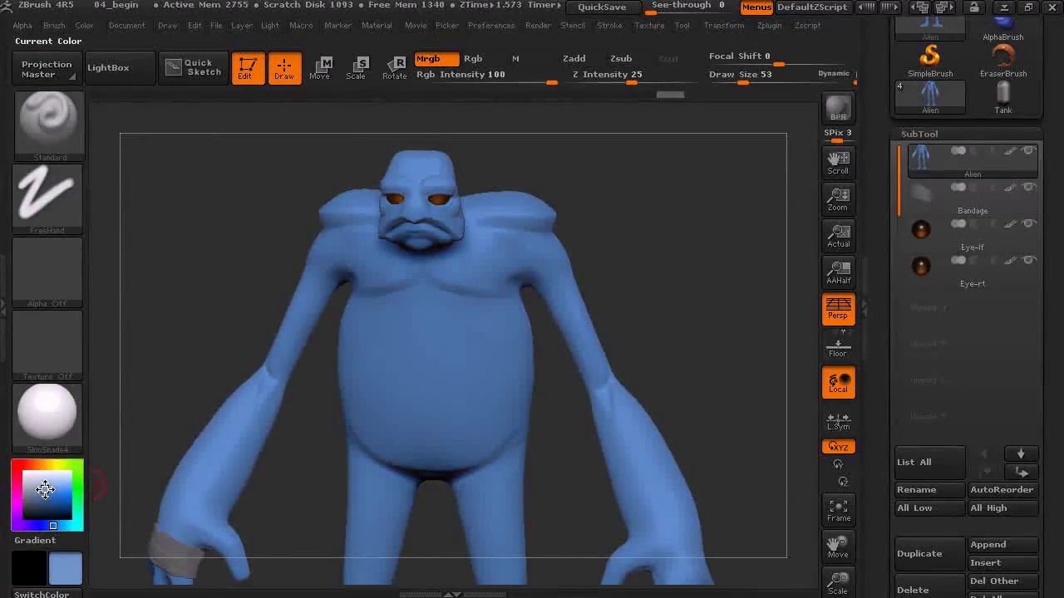
pyautogui.moveTo(48, 195)
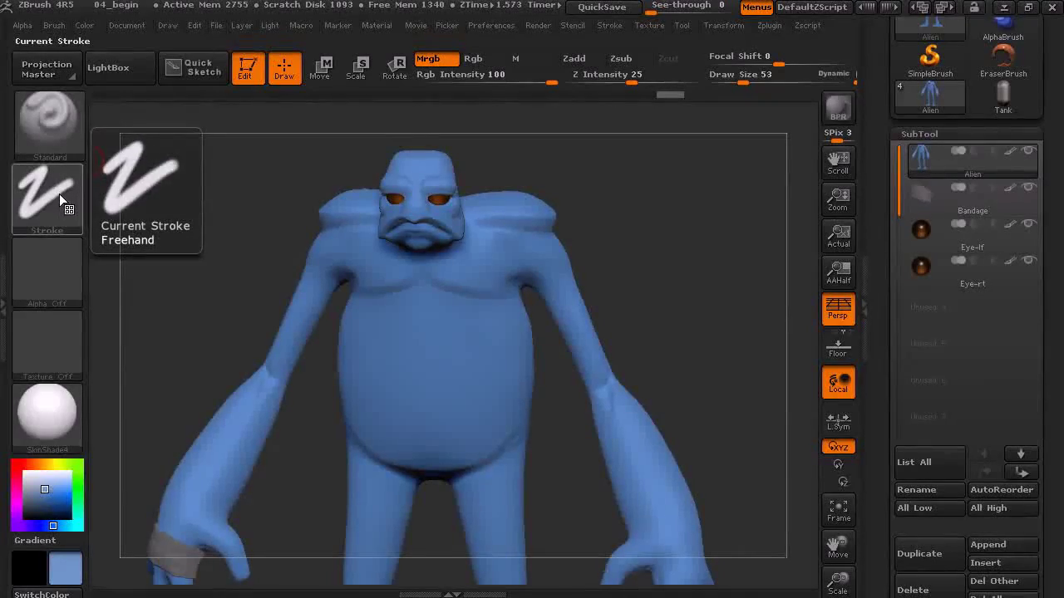
# - Enlarge the brush and set the colour intensity to 22
pyautogui.moveTo(744, 75); pyautogui.dragTo(783, 76)
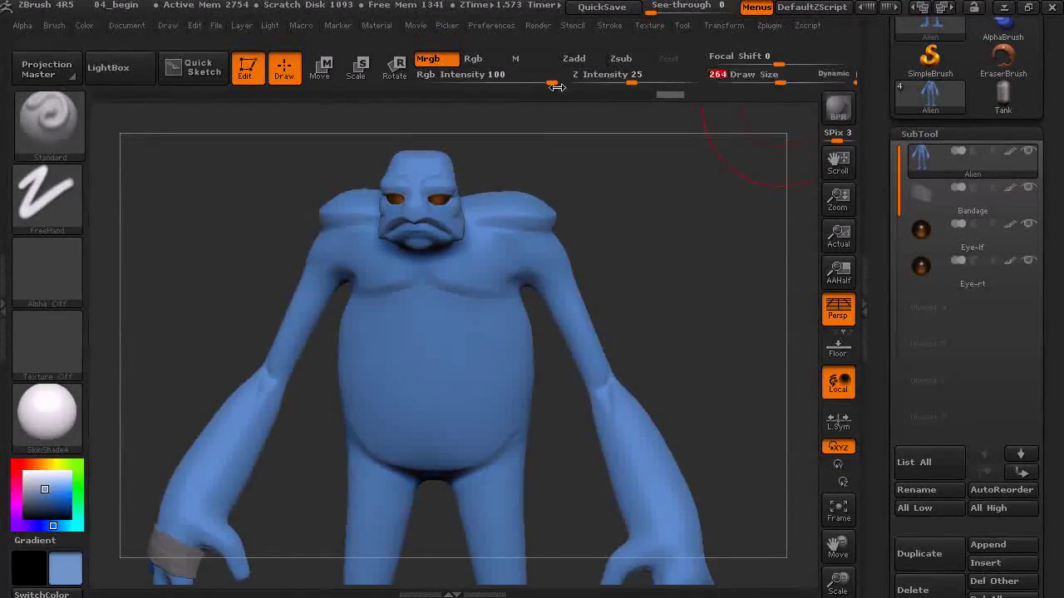
pyautogui.click(489, 61)
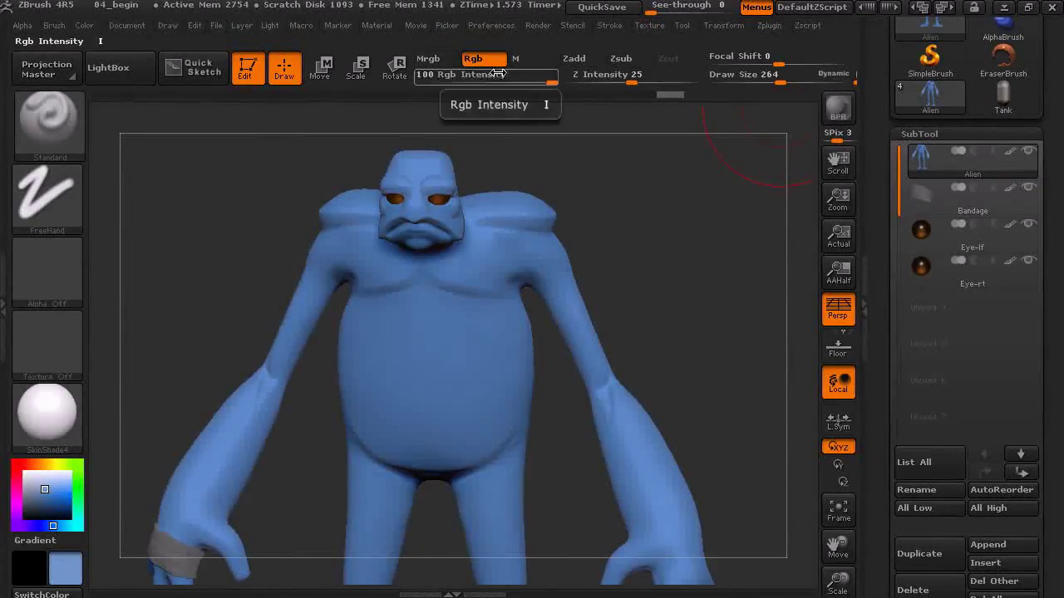
pyautogui.click(427, 59)
pyautogui.click(501, 77)
pyautogui.write('30')
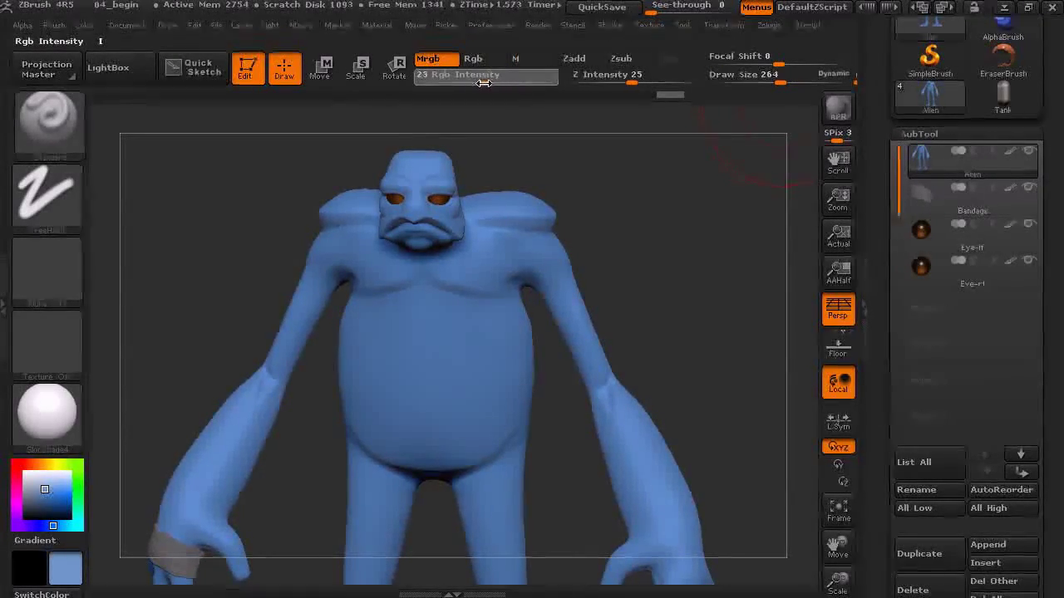
pyautogui.write('22')
pyautogui.press('Return')
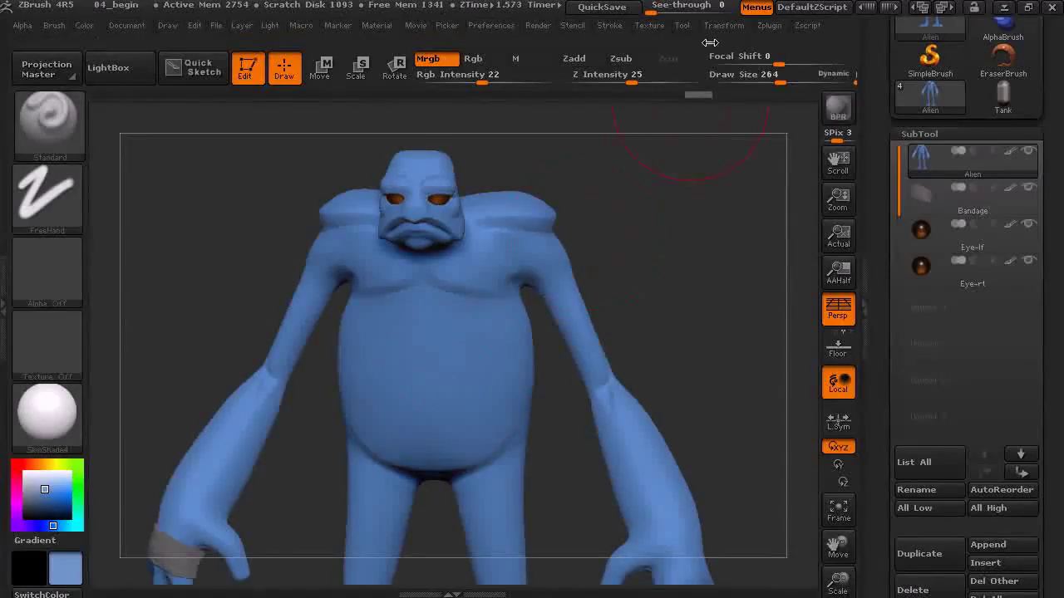
# - Turn LazyMouse off in the Stroke menu
pyautogui.click(724, 25)
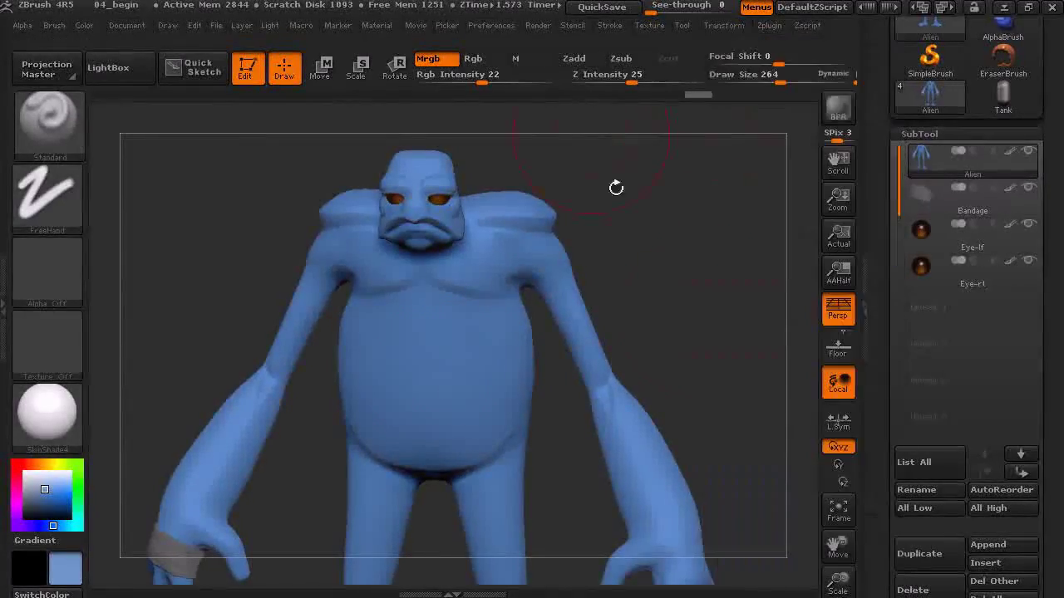
pyautogui.click(609, 25)
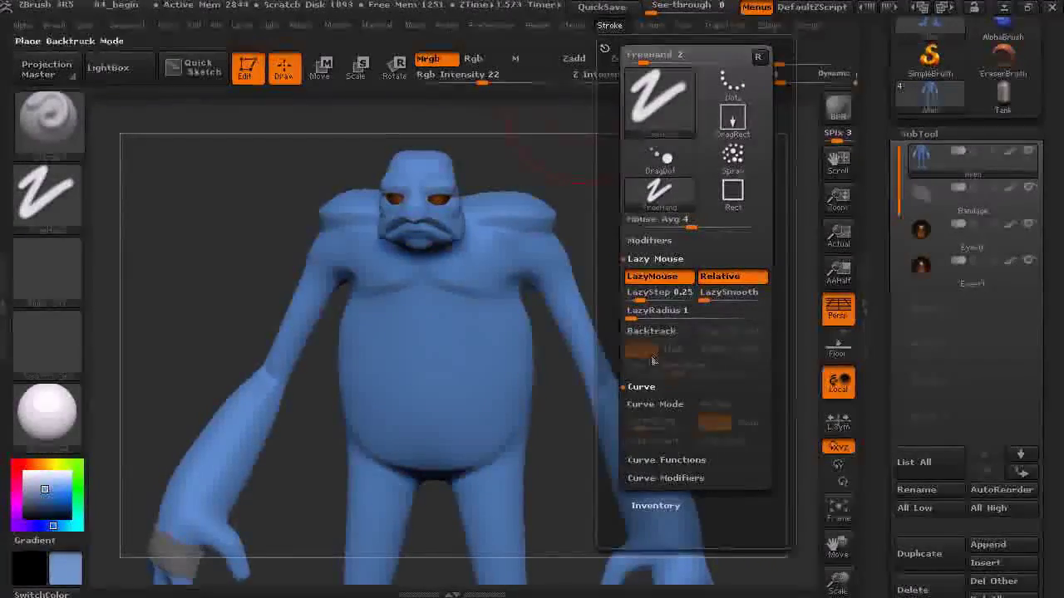
pyautogui.click(652, 279)
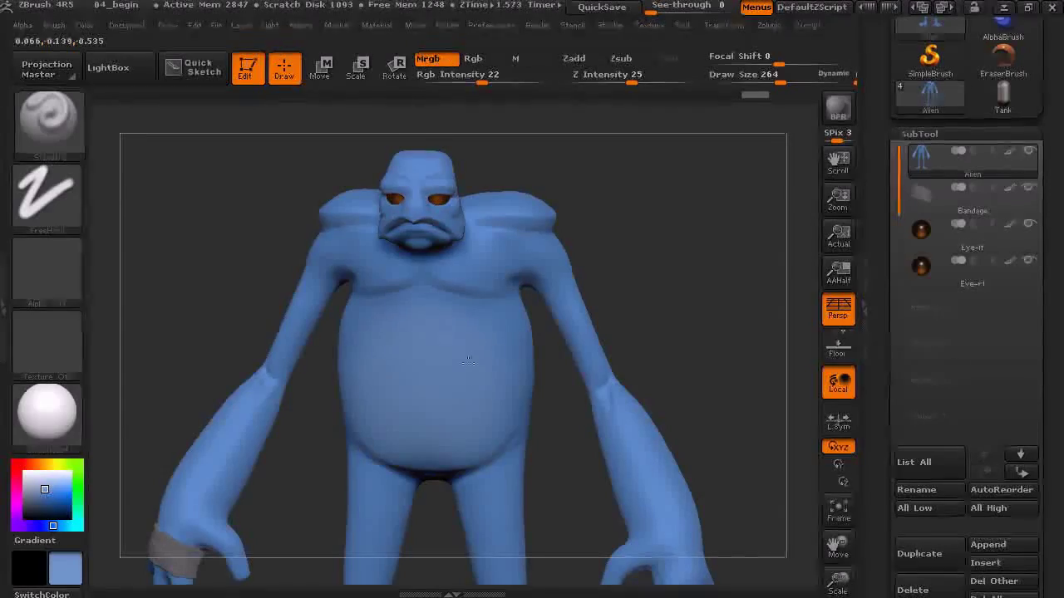
pyautogui.moveTo(626, 282); pyautogui.dragTo(438, 352)
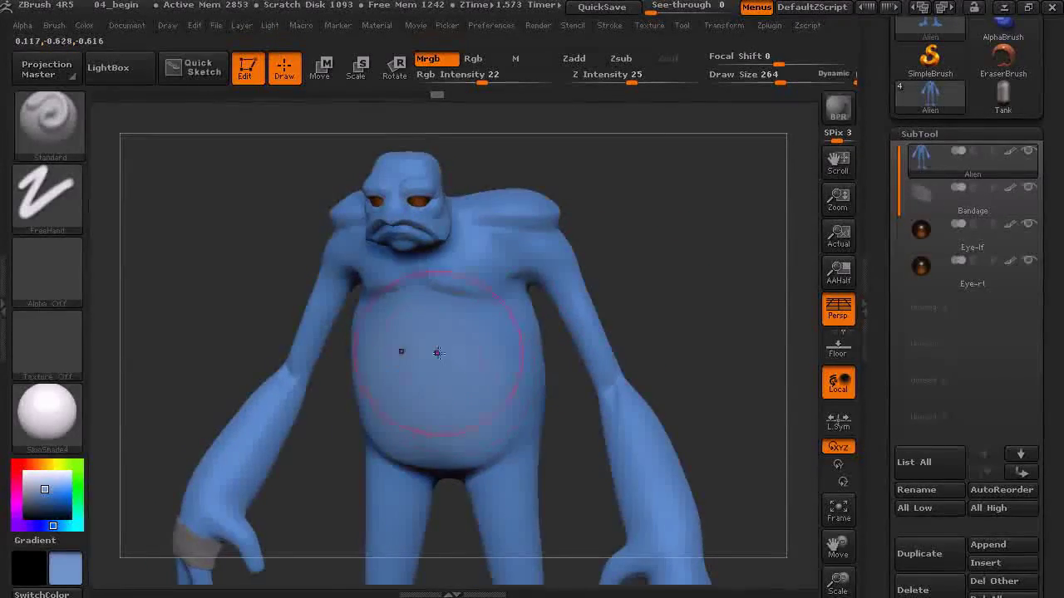
# - Paint a lighter blue over the belly at Rgb Intensity 30, then select the Color Spray stroke
pyautogui.click(492, 82)
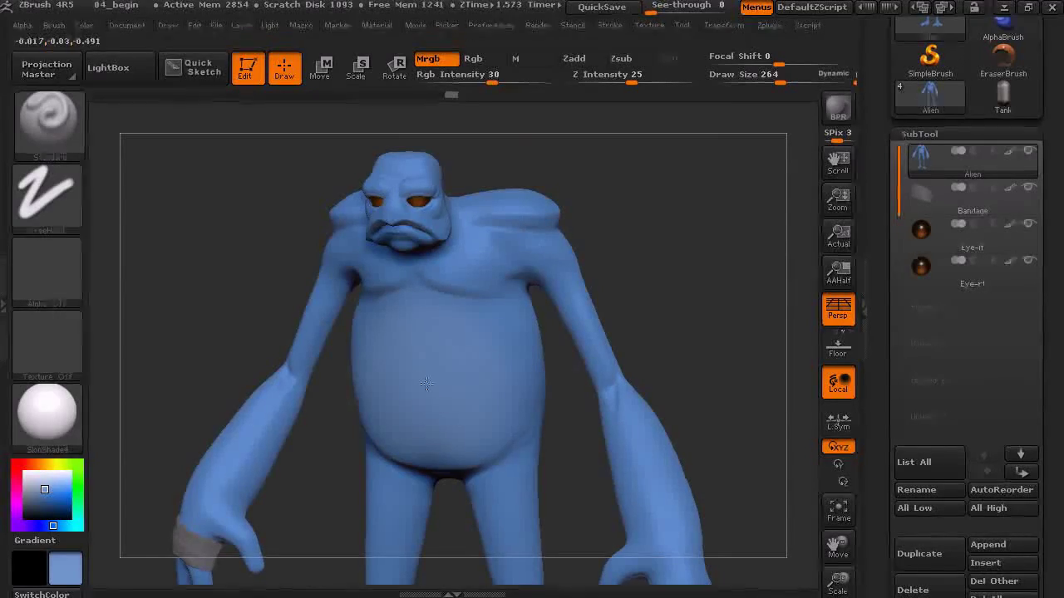
pyautogui.click(43, 485)
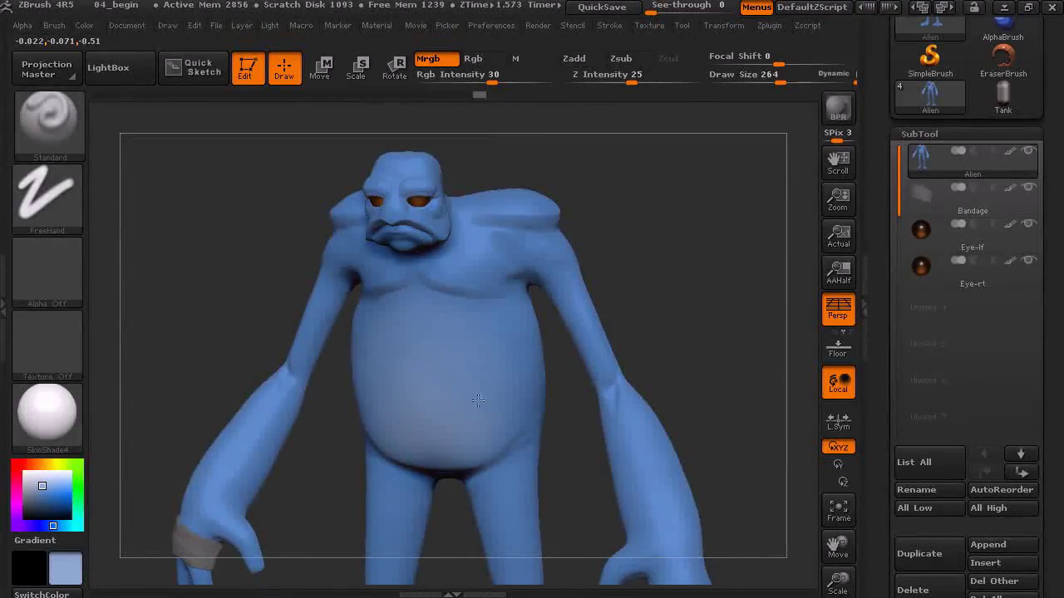
pyautogui.moveTo(629, 273)
pyautogui.mouseDown()
pyautogui.moveTo(665, 252)
pyautogui.moveTo(680, 256)
pyautogui.moveTo(392, 220)
pyautogui.mouseUp()
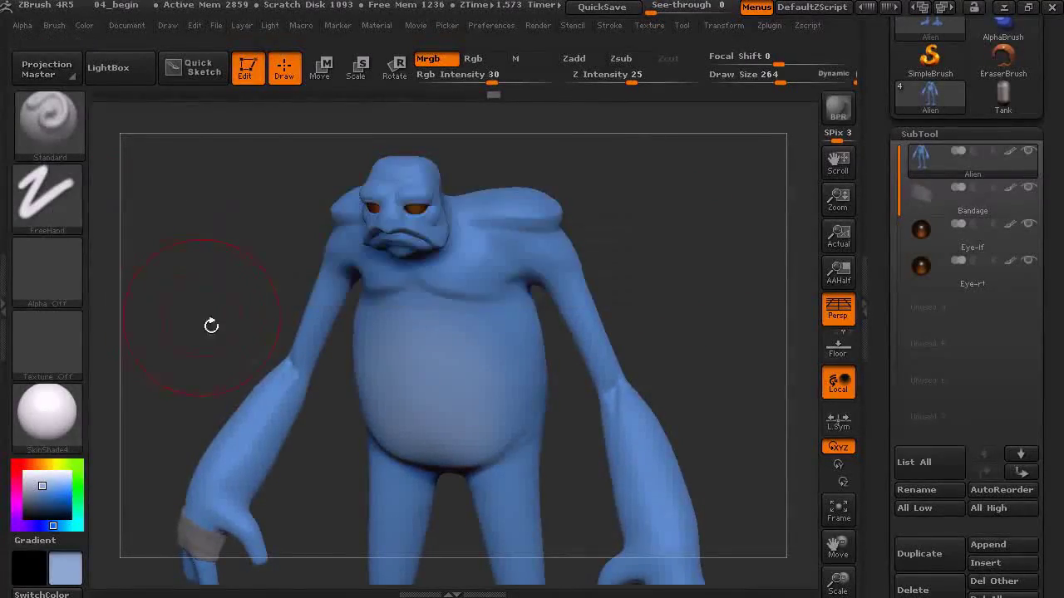
pyautogui.click(55, 204)
pyautogui.click(361, 211)
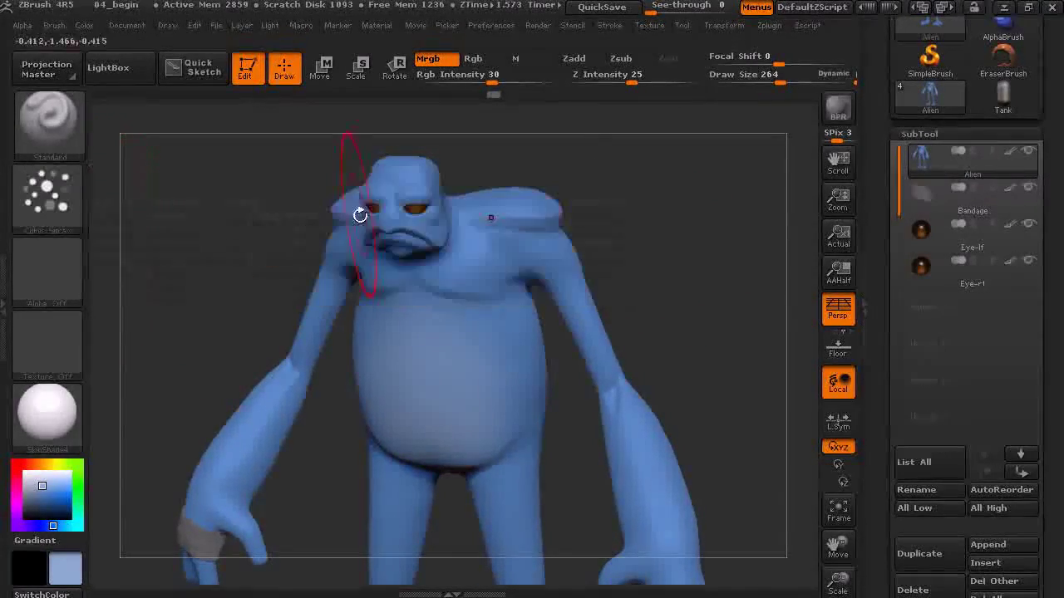
# - Pick a deeper blue with Alpha 08, Draw Size 145 and Rgb Intensity 100
pyautogui.click(44, 492)
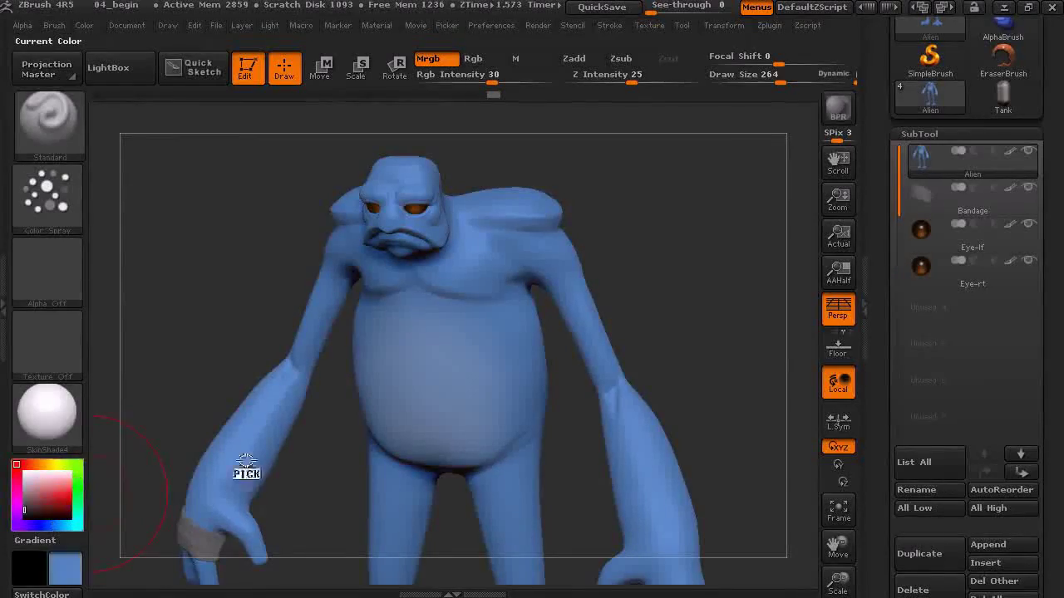
pyautogui.click(46, 194)
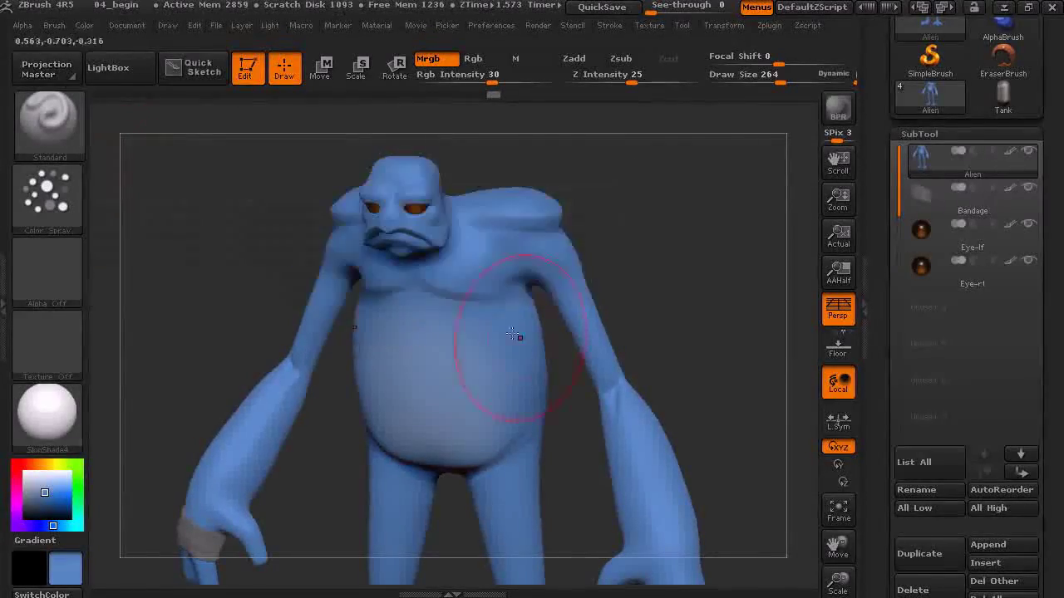
pyautogui.click(47, 270)
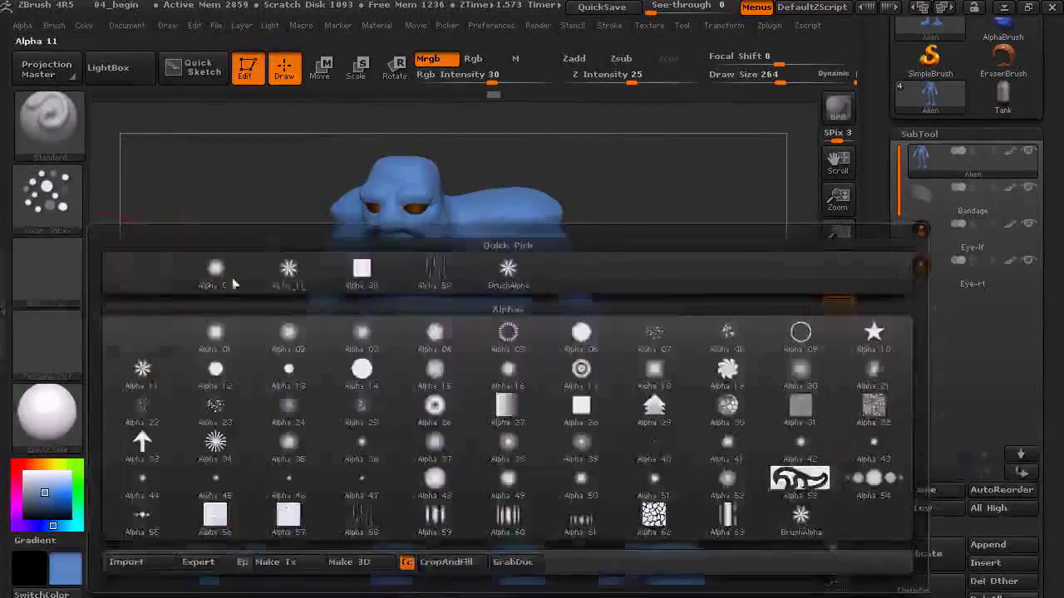
pyautogui.click(728, 335)
pyautogui.moveTo(777, 83); pyautogui.dragTo(756, 93)
pyautogui.moveTo(663, 228)
pyautogui.mouseDown()
pyautogui.moveTo(674, 283)
pyautogui.moveTo(582, 299)
pyautogui.moveTo(629, 268)
pyautogui.moveTo(623, 238)
pyautogui.mouseUp()
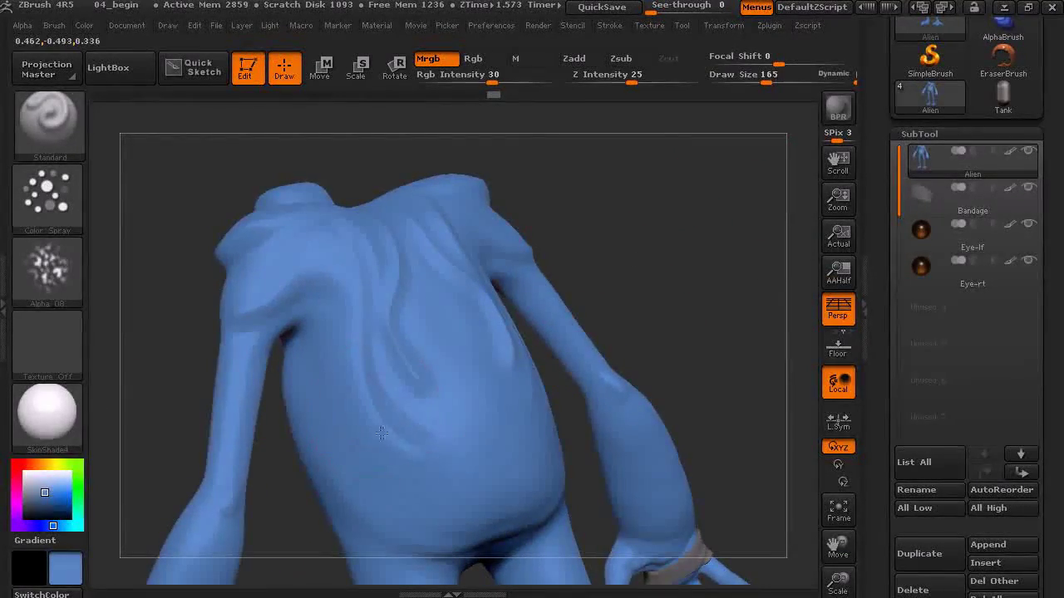
pyautogui.moveTo(779, 84); pyautogui.dragTo(762, 84)
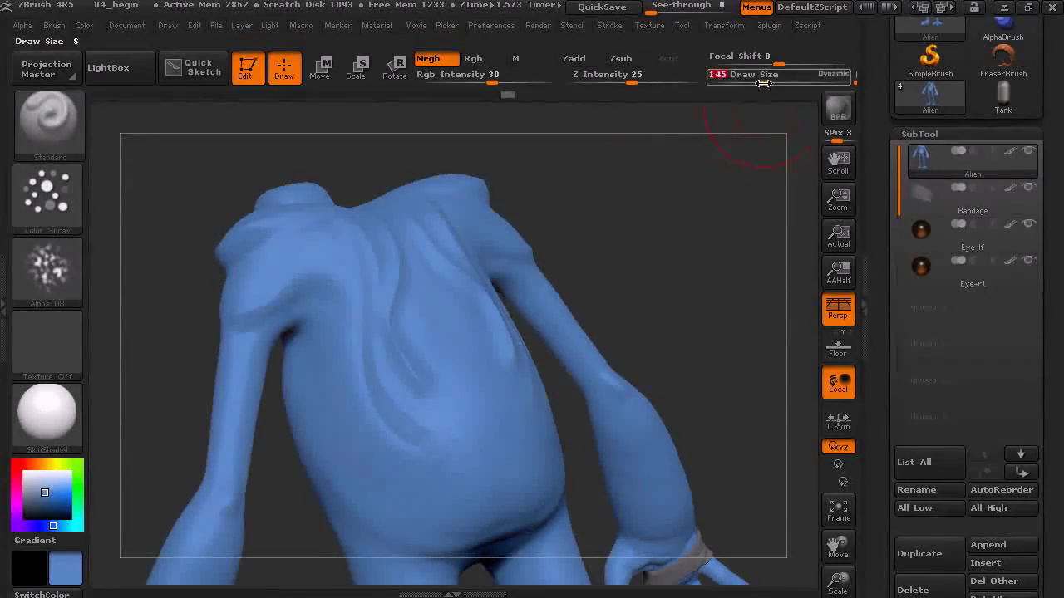
pyautogui.moveTo(496, 83); pyautogui.dragTo(563, 90)
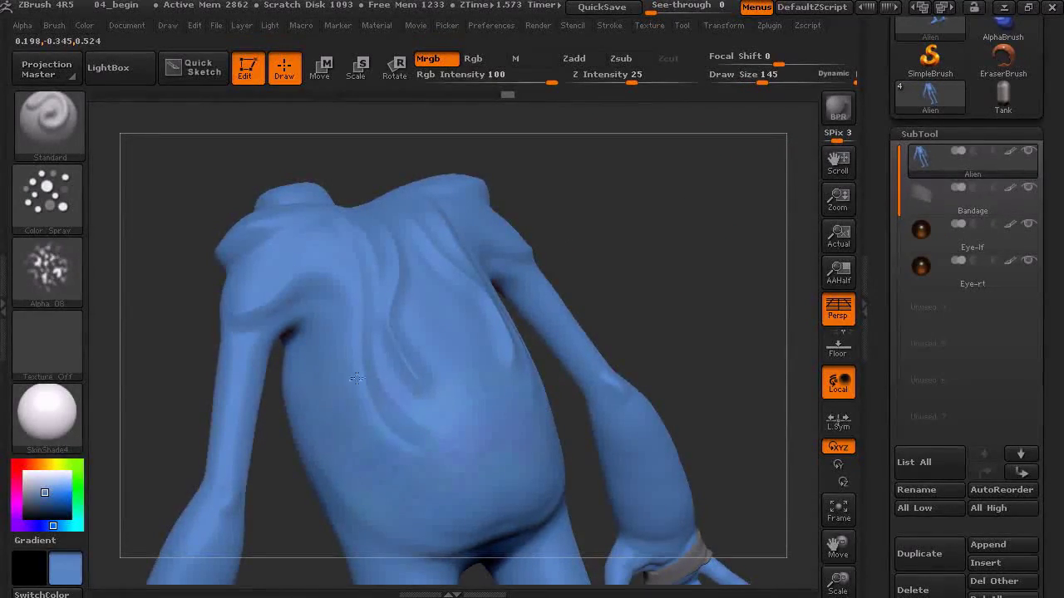
pyautogui.moveTo(653, 257); pyautogui.dragTo(510, 392)
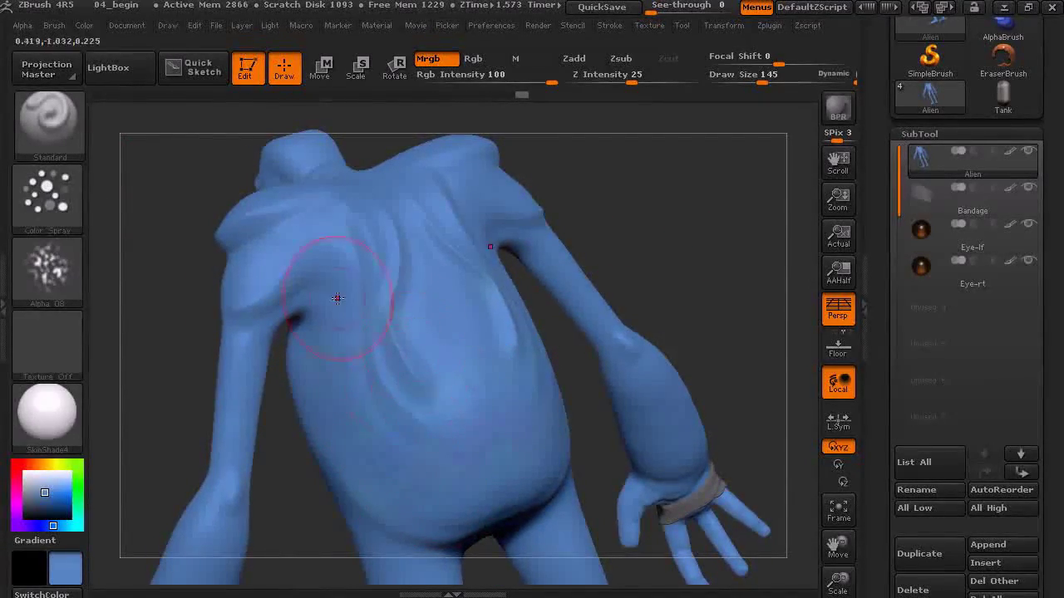
# - Try a multicolour spray on the chest, undo it, and lower the Color Spray scale to about 0.42
pyautogui.click(61, 202)
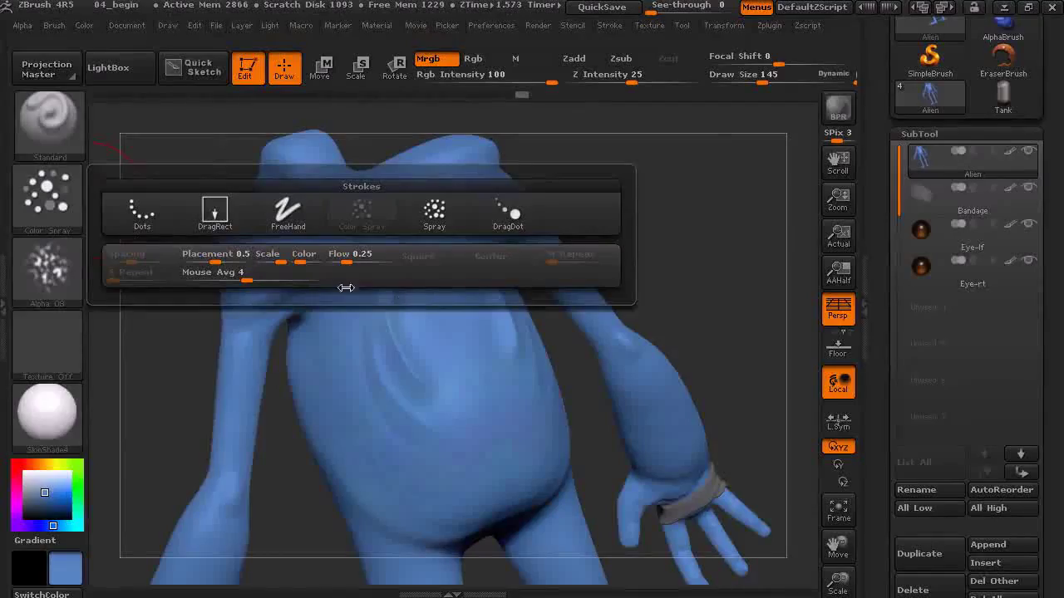
pyautogui.click(301, 260)
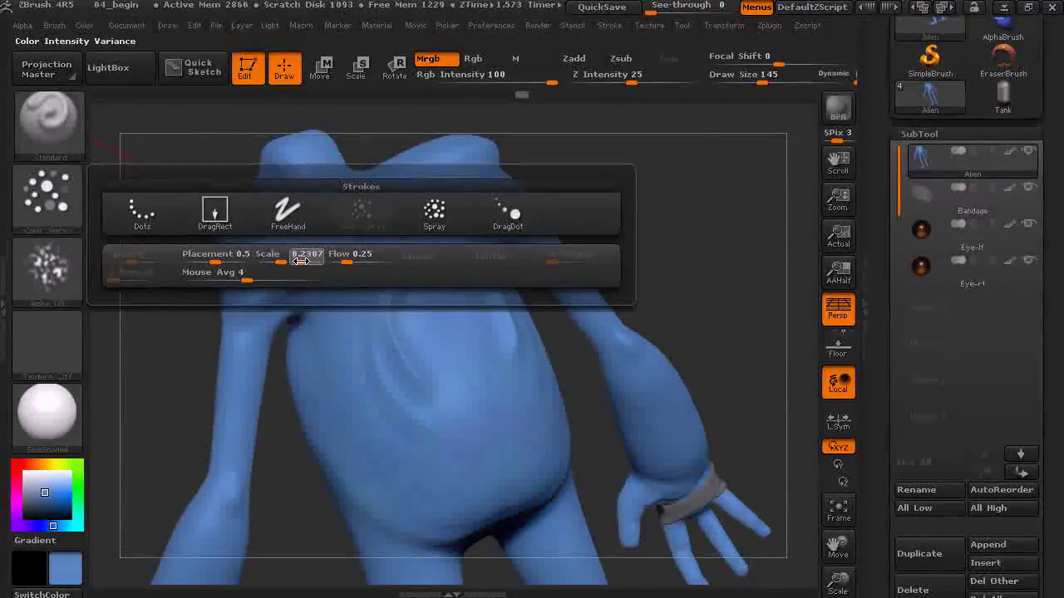
pyautogui.moveTo(518, 335); pyautogui.dragTo(398, 388)
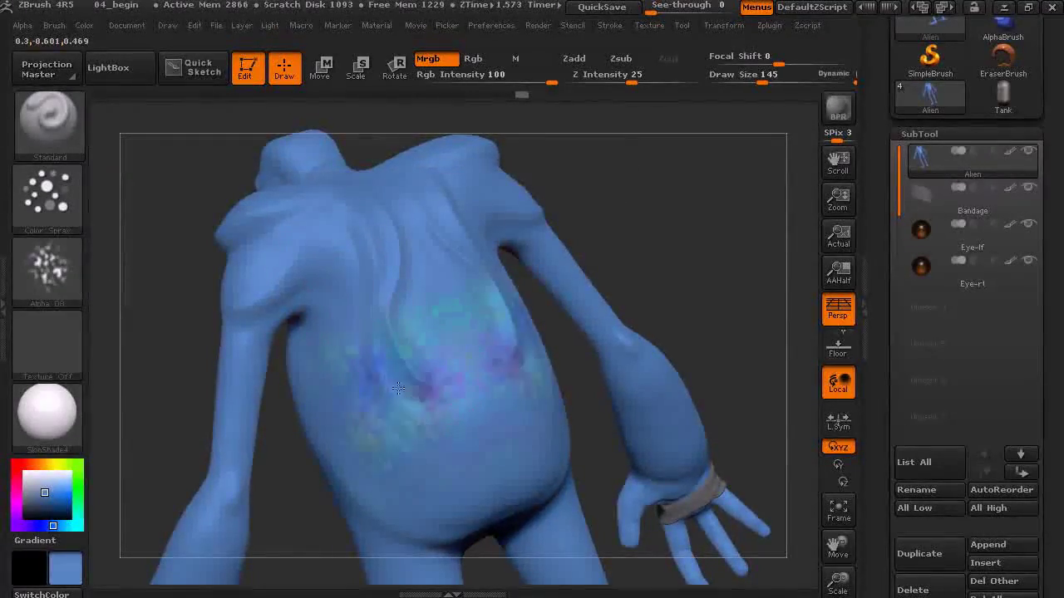
pyautogui.press('ctrl')
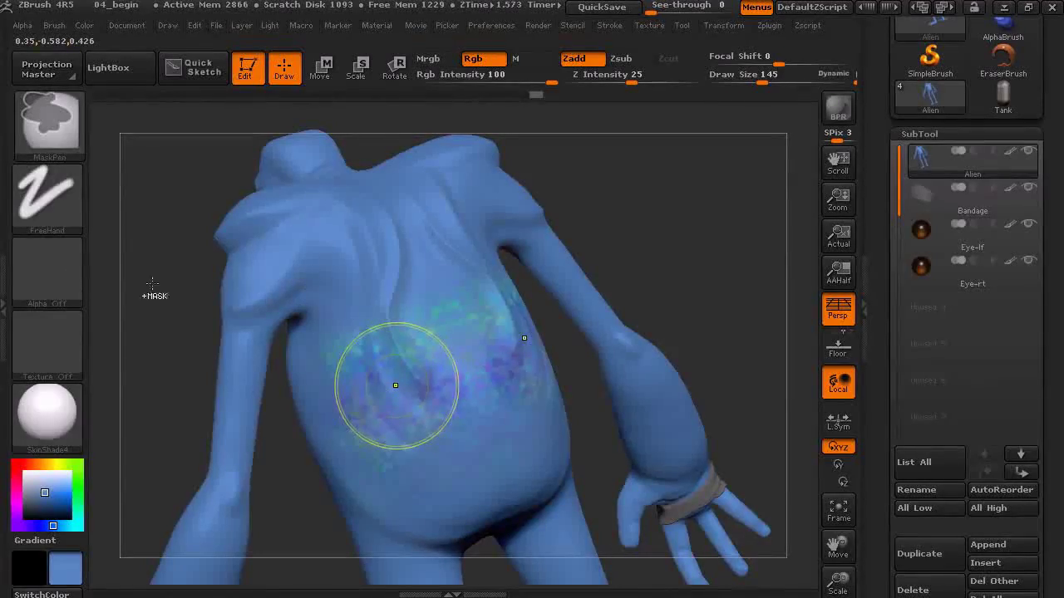
pyautogui.hotkey('ctrl', 'z')
pyautogui.click(67, 189)
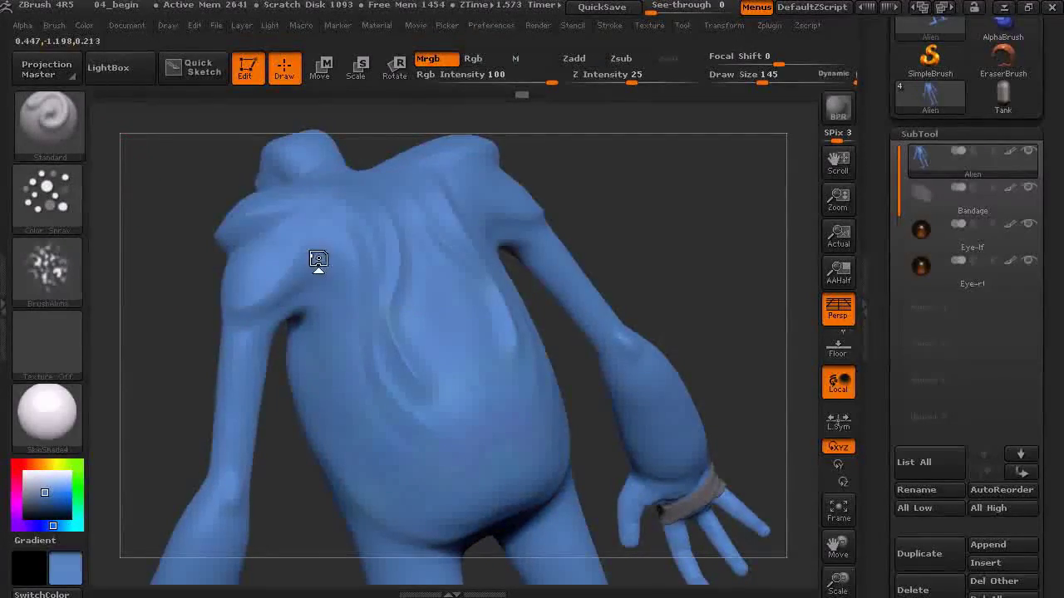
pyautogui.click(80, 211)
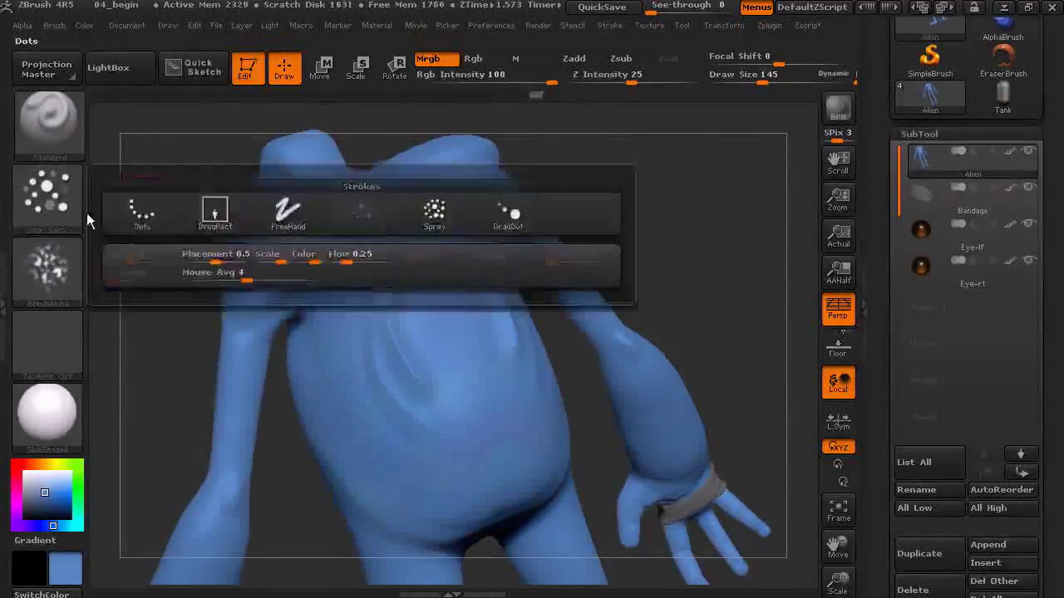
pyautogui.click(47, 193)
pyautogui.moveTo(319, 261); pyautogui.dragTo(305, 264)
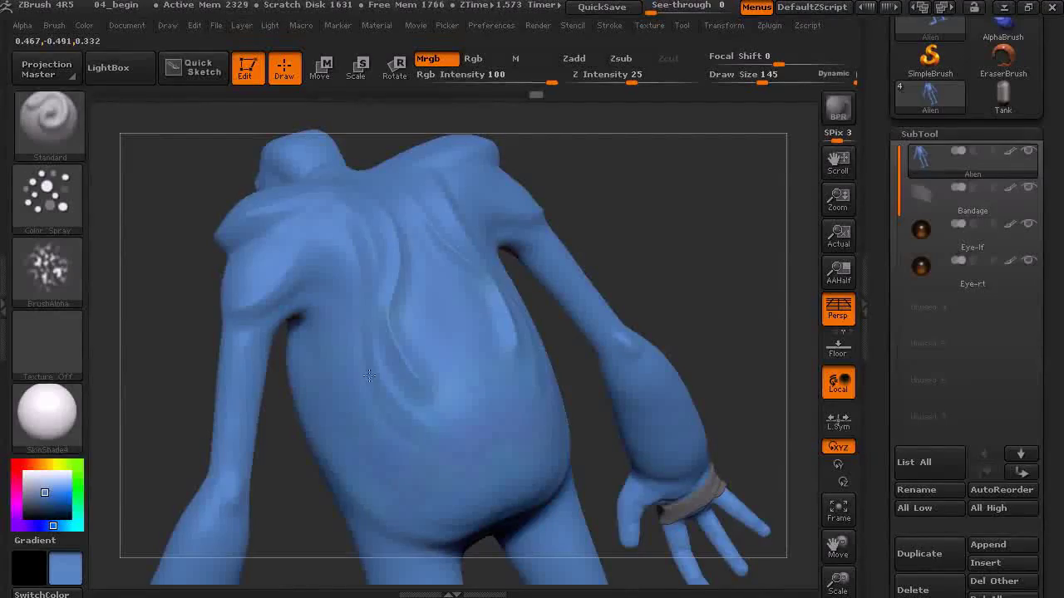
# - Inspect the back, shoulder, belly, leg, arm and hand, then cut Draw Size to 78 over the head
pyautogui.moveTo(606, 249); pyautogui.dragTo(412, 293)
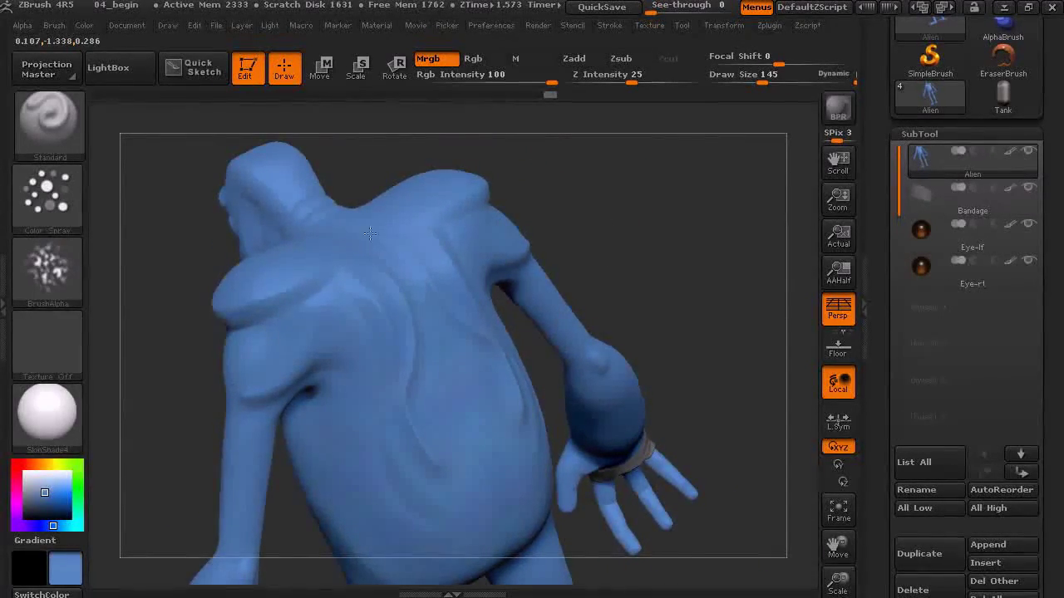
pyautogui.moveTo(565, 195)
pyautogui.mouseDown()
pyautogui.moveTo(428, 165)
pyautogui.moveTo(379, 383)
pyautogui.mouseUp()
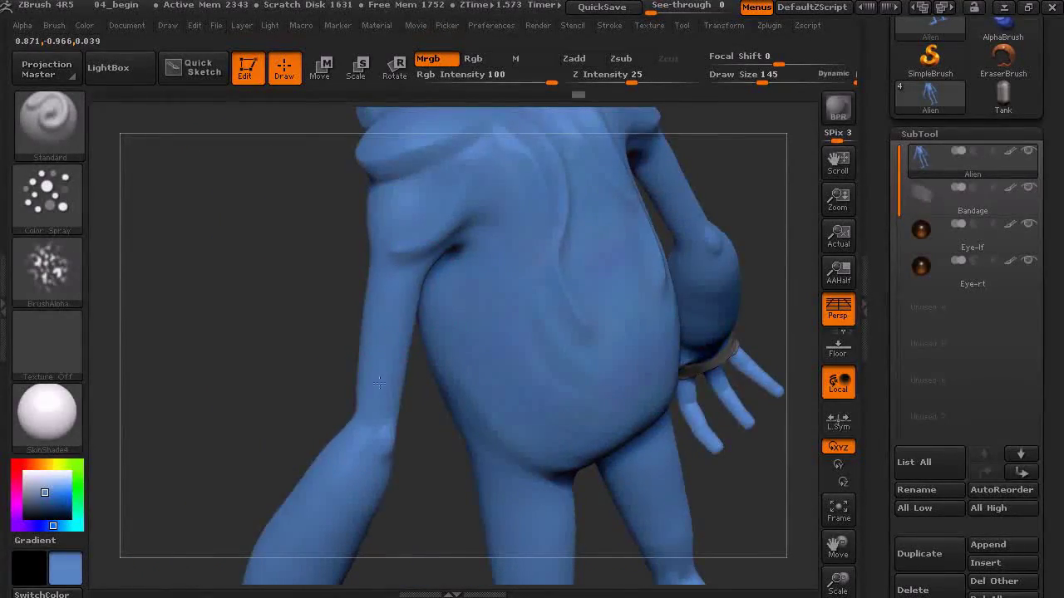
pyautogui.moveTo(288, 374); pyautogui.dragTo(382, 270)
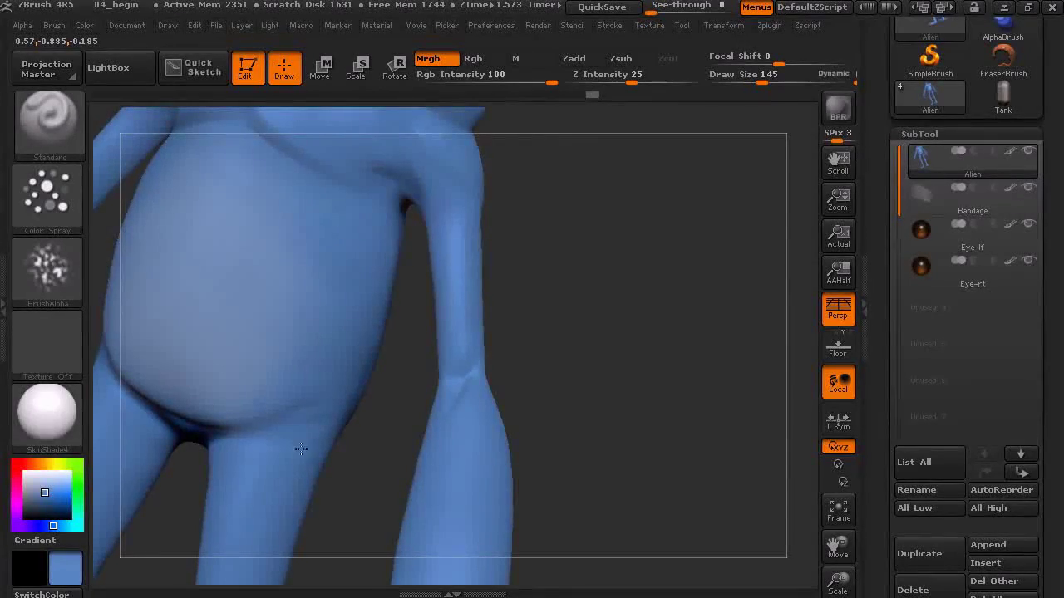
pyautogui.moveTo(474, 366); pyautogui.dragTo(505, 244)
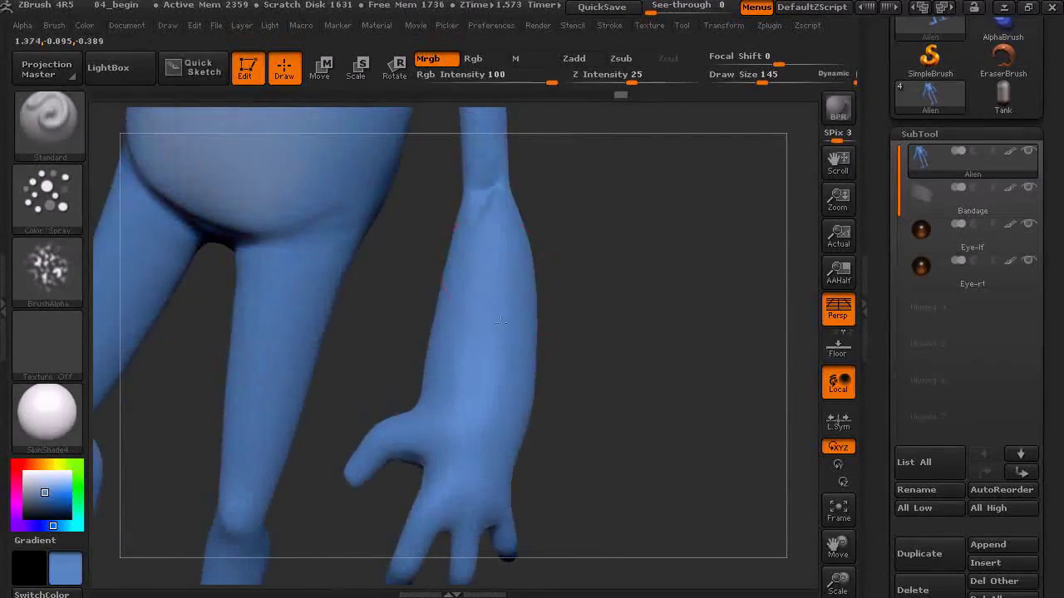
pyautogui.moveTo(393, 483)
pyautogui.mouseDown()
pyautogui.moveTo(560, 318)
pyautogui.moveTo(557, 297)
pyautogui.moveTo(660, 292)
pyautogui.moveTo(603, 316)
pyautogui.moveTo(610, 289)
pyautogui.mouseUp()
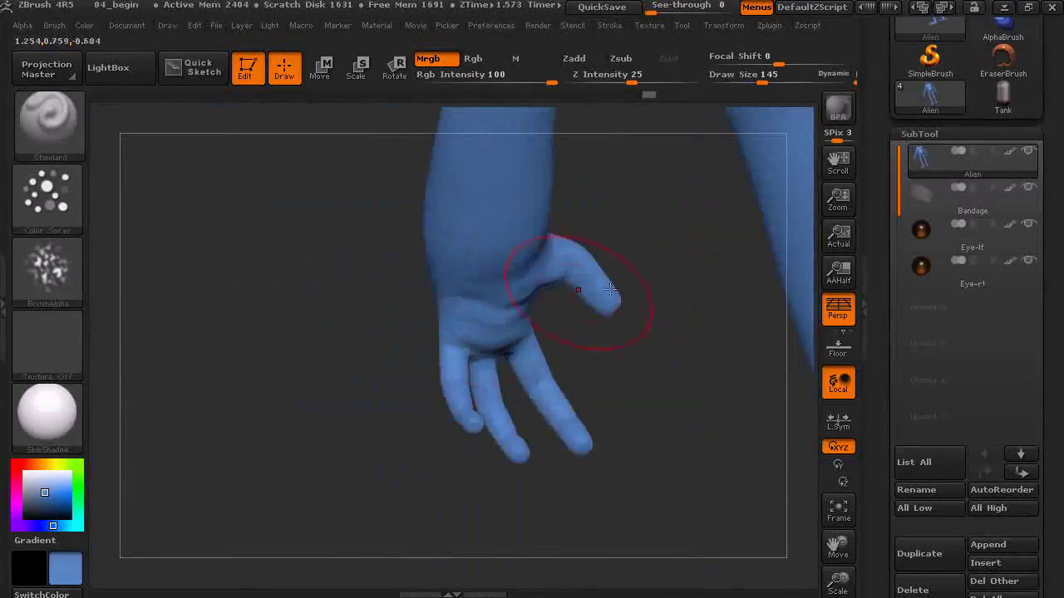
pyautogui.moveTo(489, 172)
pyautogui.mouseDown()
pyautogui.moveTo(615, 207)
pyautogui.moveTo(537, 351)
pyautogui.moveTo(467, 279)
pyautogui.moveTo(456, 435)
pyautogui.moveTo(531, 430)
pyautogui.mouseUp()
pyautogui.moveTo(571, 503)
pyautogui.mouseDown()
pyautogui.moveTo(636, 506)
pyautogui.moveTo(589, 373)
pyautogui.moveTo(686, 190)
pyautogui.moveTo(297, 232)
pyautogui.moveTo(570, 208)
pyautogui.moveTo(624, 223)
pyautogui.moveTo(708, 357)
pyautogui.moveTo(724, 316)
pyautogui.moveTo(655, 273)
pyautogui.mouseUp()
pyautogui.moveTo(763, 77); pyautogui.dragTo(747, 77)
pyautogui.moveTo(732, 166); pyautogui.dragTo(505, 301)
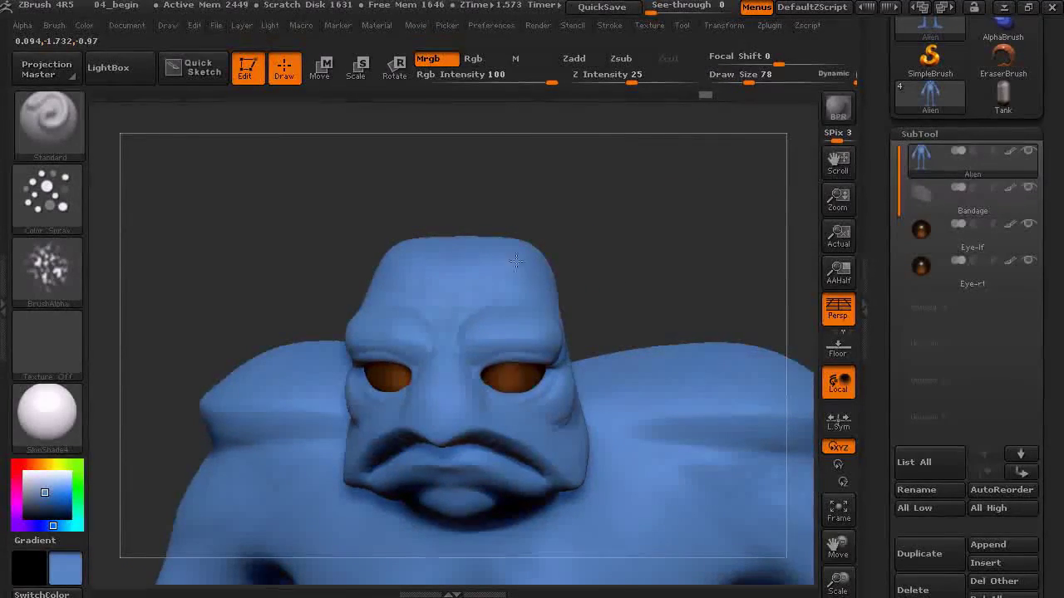
# - At Draw Size 59, spray blue variation over the forehead, side of the head and jaw
pyautogui.moveTo(744, 77); pyautogui.dragTo(734, 76)
pyautogui.moveTo(495, 294); pyautogui.dragTo(448, 286)
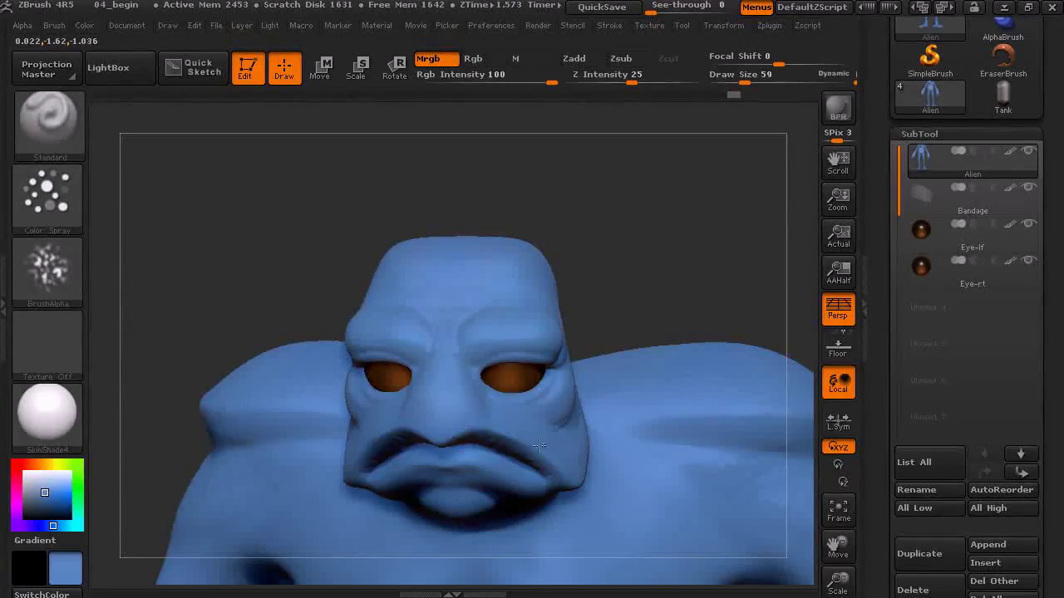
pyautogui.moveTo(676, 244); pyautogui.dragTo(585, 347)
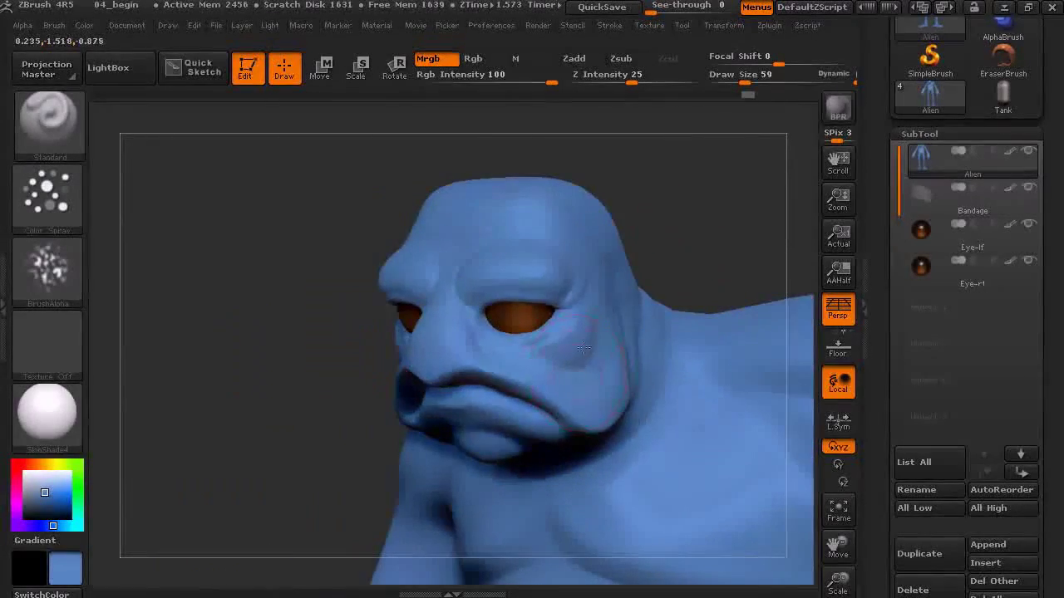
pyautogui.moveTo(604, 394); pyautogui.dragTo(606, 267)
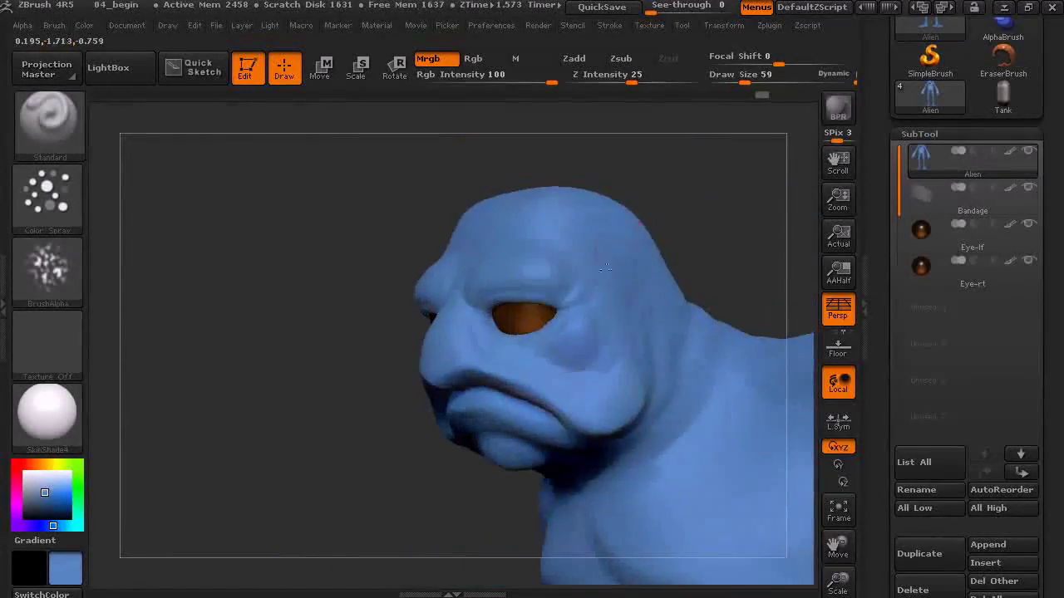
pyautogui.moveTo(724, 208); pyautogui.dragTo(535, 394)
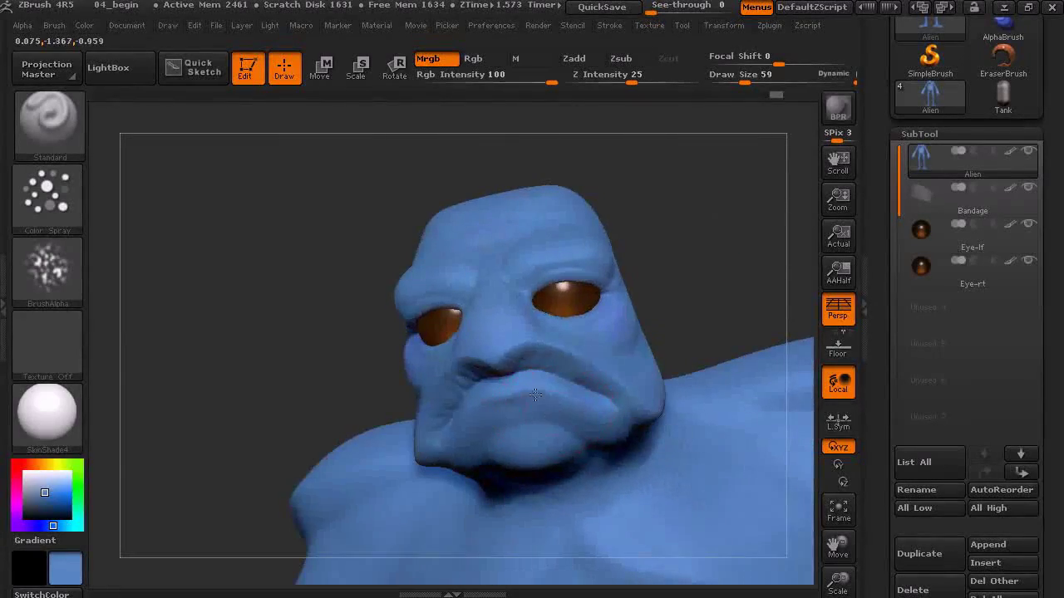
pyautogui.moveTo(599, 426)
pyautogui.mouseDown()
pyautogui.moveTo(653, 238)
pyautogui.moveTo(550, 412)
pyautogui.mouseUp()
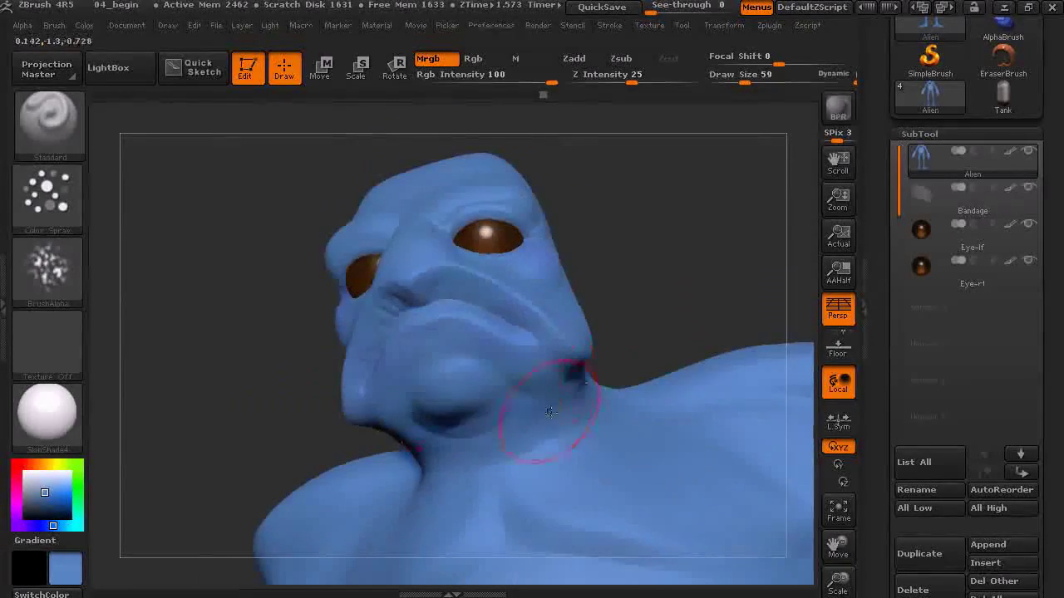
# - Raise Draw Size to 145 and return to a front view of the legs and hand
pyautogui.moveTo(653, 403)
pyautogui.mouseDown()
pyautogui.moveTo(654, 278)
pyautogui.moveTo(587, 238)
pyautogui.moveTo(506, 365)
pyautogui.mouseUp()
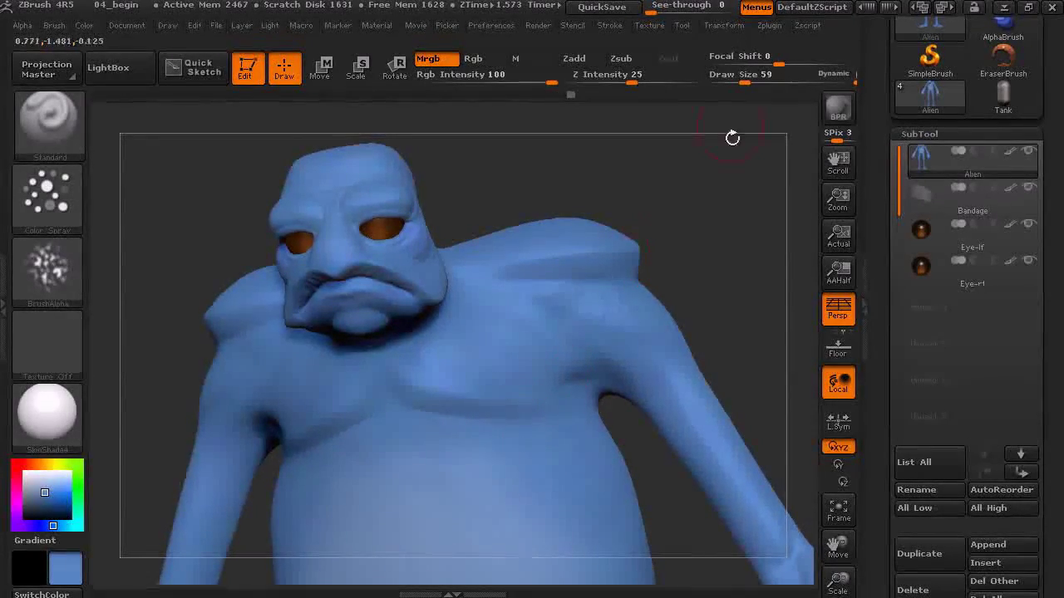
pyautogui.moveTo(752, 82); pyautogui.dragTo(762, 80)
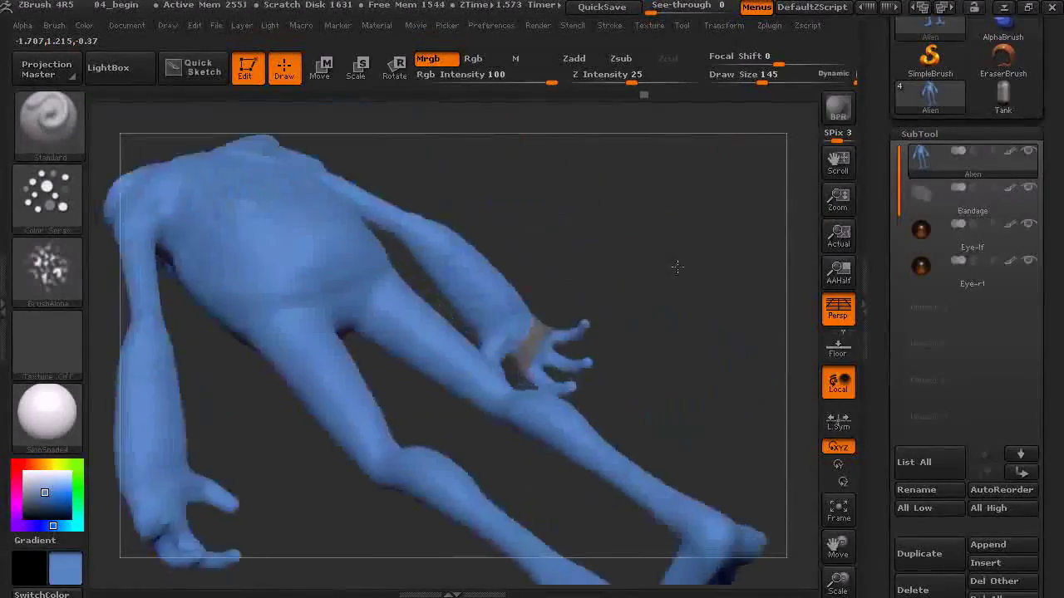
pyautogui.moveTo(349, 200); pyautogui.dragTo(553, 226)
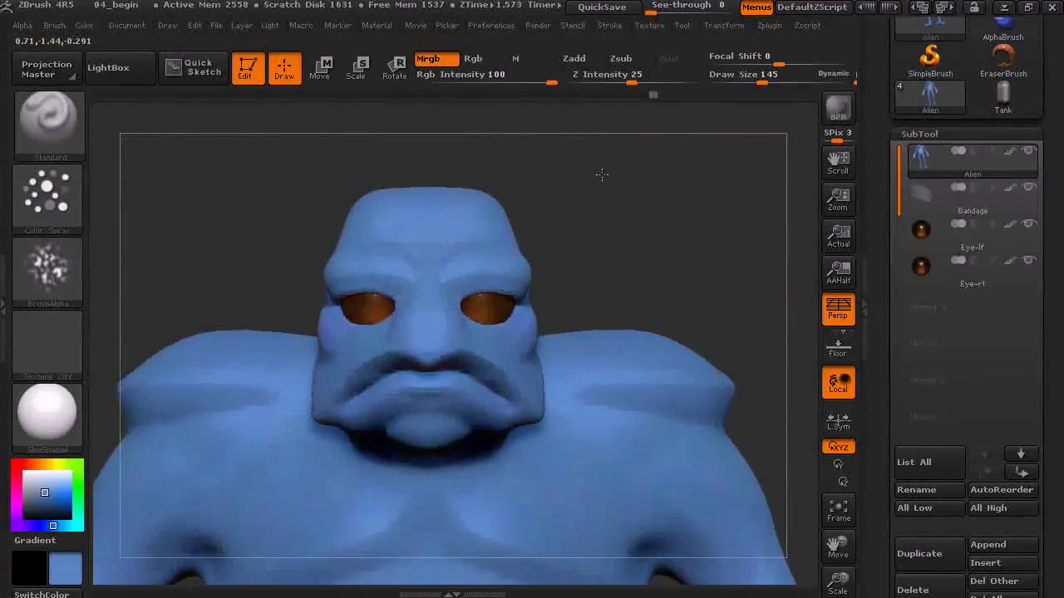
# - Set up red (227,49,49) with FreeHand stroke, Alpha Off, Rgb Intensity 3 and Draw Size 42
pyautogui.click(16, 465)
pyautogui.click(54, 495)
pyautogui.moveTo(53, 495); pyautogui.dragTo(63, 495)
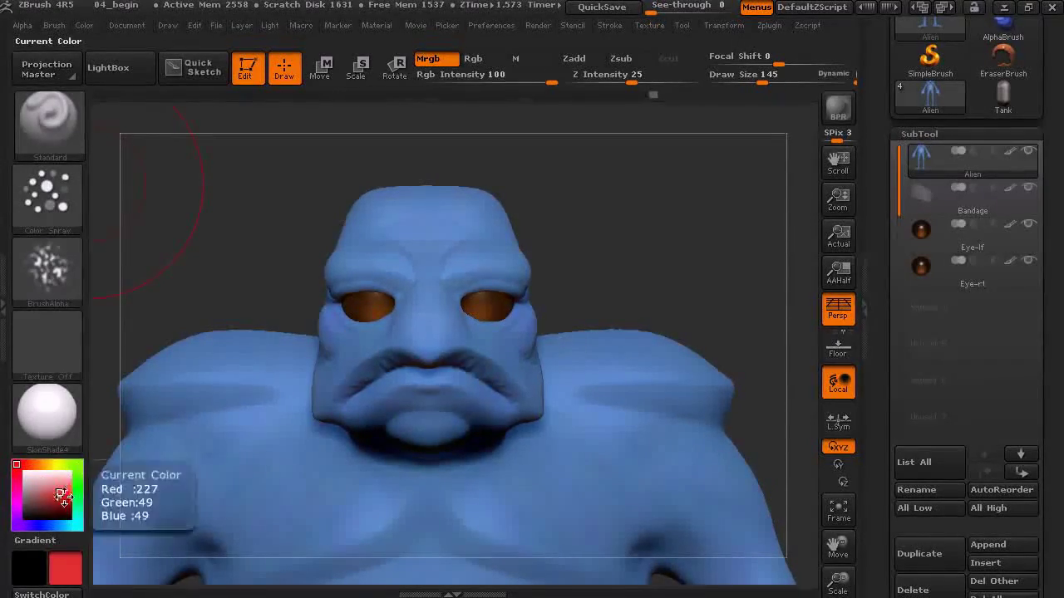
pyautogui.click(48, 193)
pyautogui.click(287, 212)
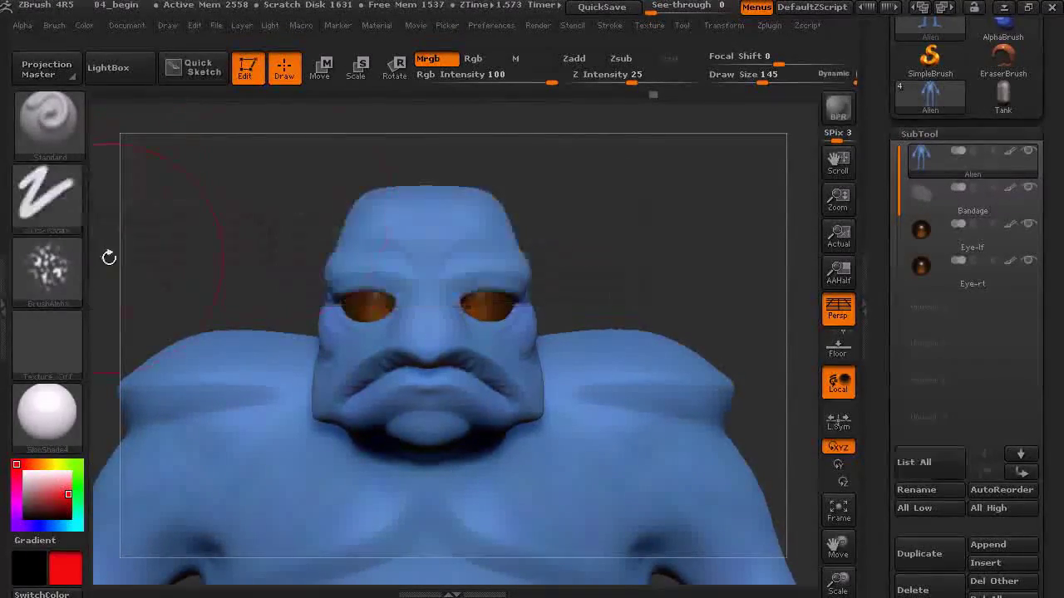
pyautogui.click(48, 266)
pyautogui.click(146, 342)
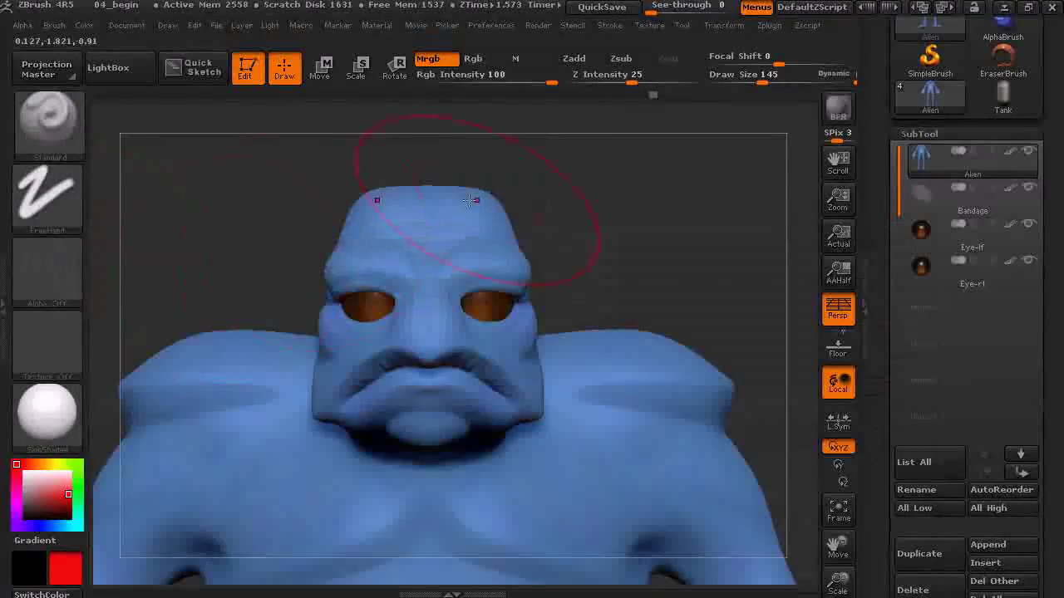
pyautogui.moveTo(528, 81); pyautogui.dragTo(459, 79)
pyautogui.moveTo(759, 77); pyautogui.dragTo(740, 77)
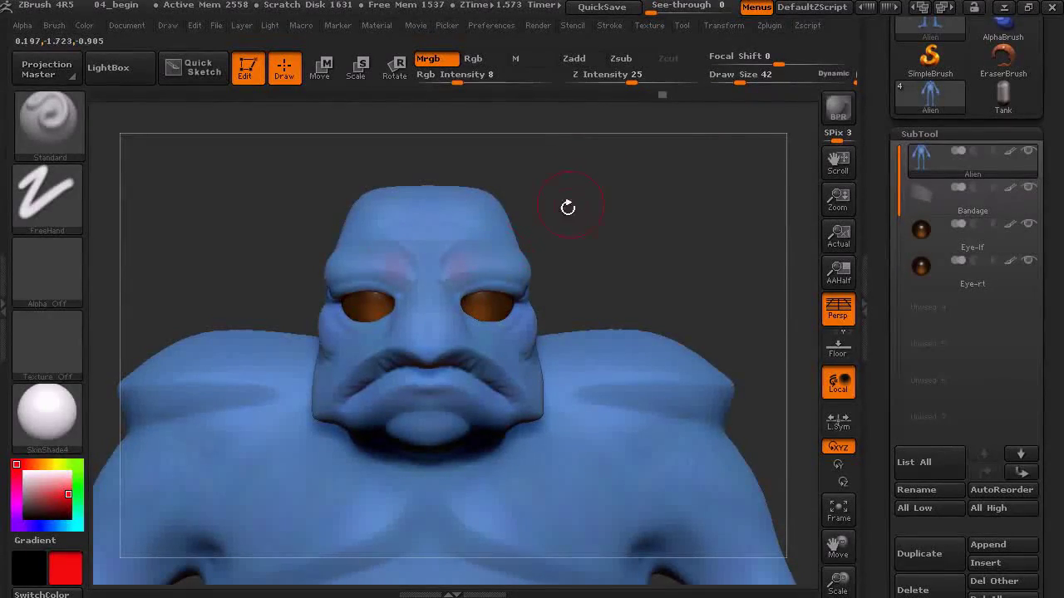
pyautogui.keyDown('alt'); pyautogui.moveTo(606, 214); pyautogui.dragTo(557, 153); pyautogui.keyUp('alt')
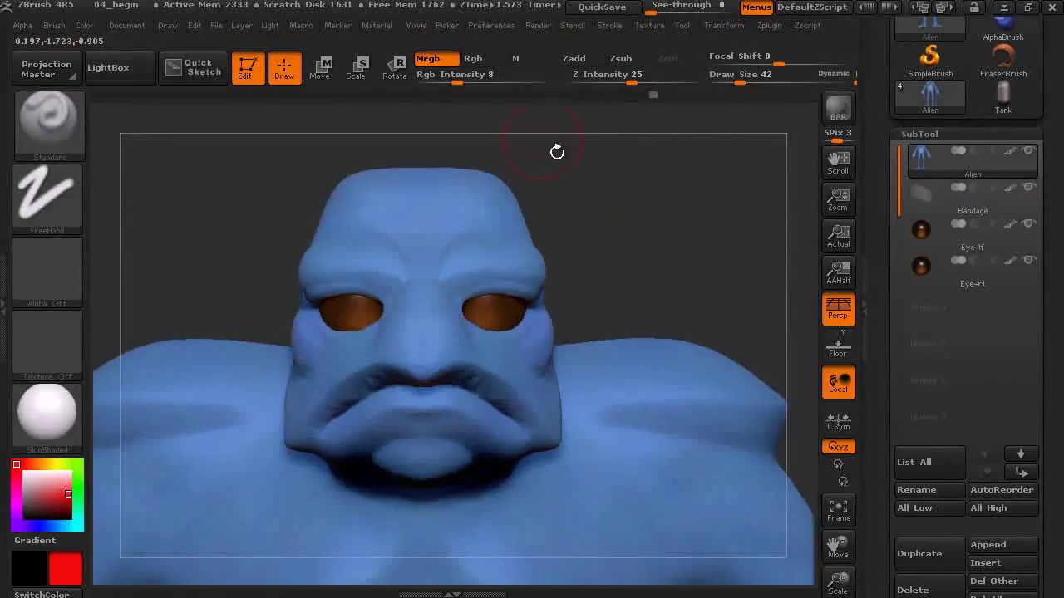
pyautogui.moveTo(443, 81); pyautogui.dragTo(443, 81)
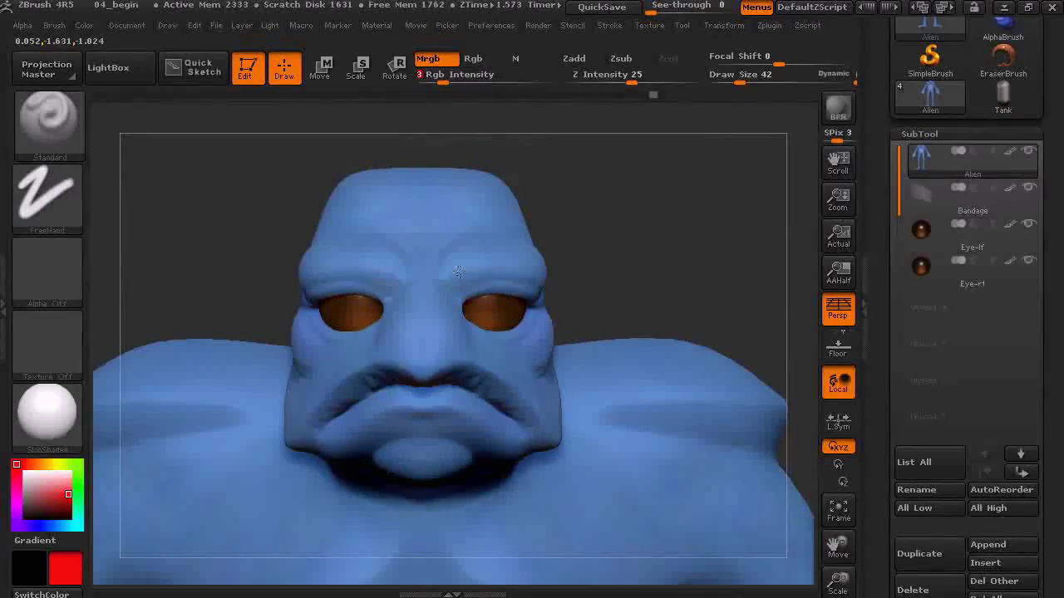
# - Tint the brow ridges, cheeks and face faint pink, then switch the colour back to light blue
pyautogui.moveTo(499, 256); pyautogui.dragTo(541, 264)
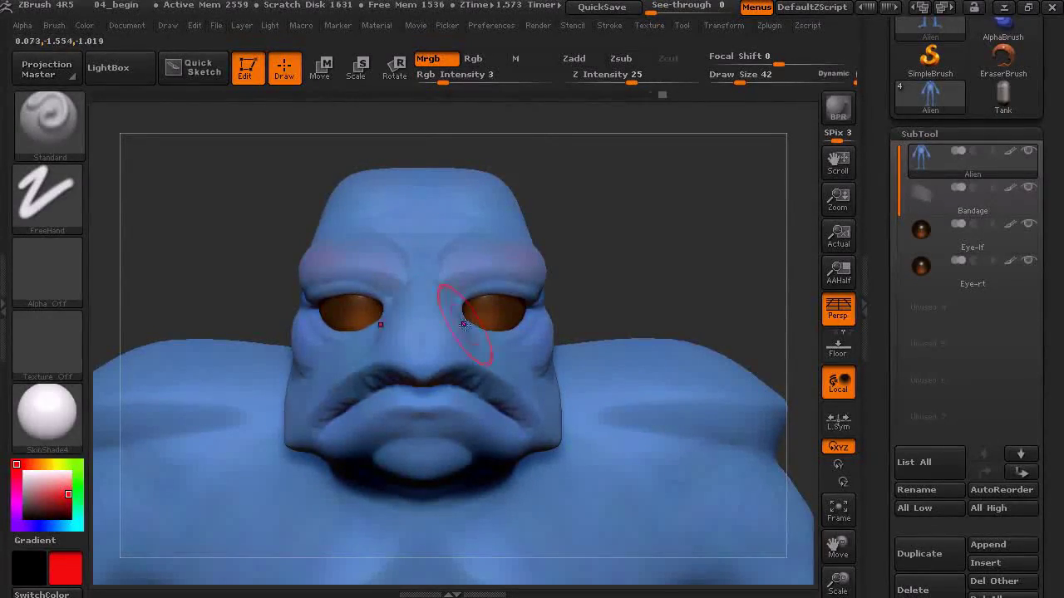
pyautogui.moveTo(580, 294)
pyautogui.mouseDown()
pyautogui.moveTo(626, 269)
pyautogui.moveTo(558, 352)
pyautogui.moveTo(509, 327)
pyautogui.mouseUp()
pyautogui.moveTo(678, 251)
pyautogui.mouseDown()
pyautogui.moveTo(563, 405)
pyautogui.moveTo(600, 365)
pyautogui.mouseUp()
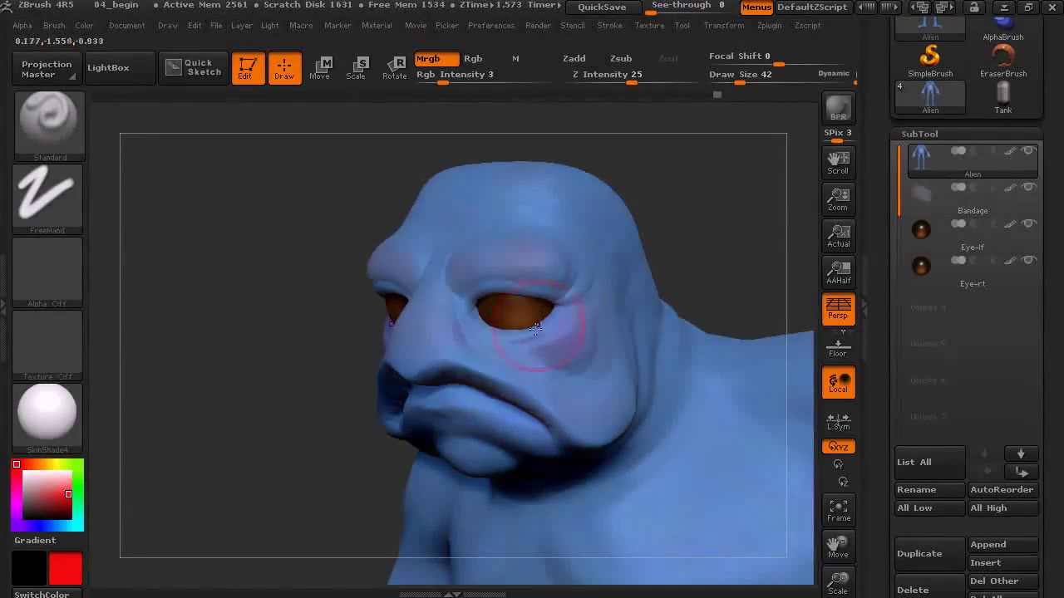
pyautogui.moveTo(657, 194); pyautogui.dragTo(690, 200)
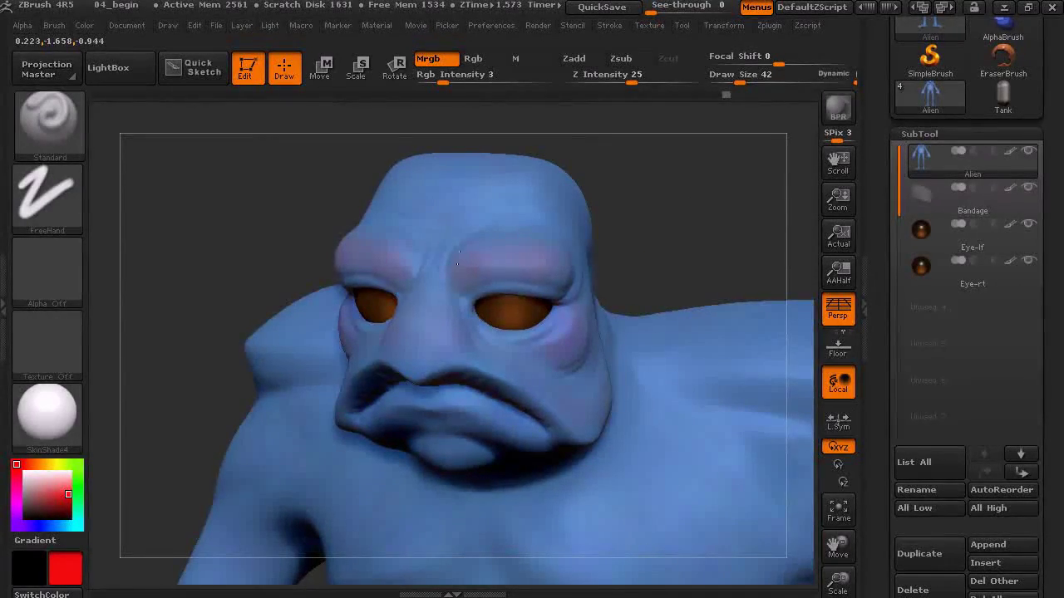
pyautogui.moveTo(517, 246); pyautogui.dragTo(475, 320)
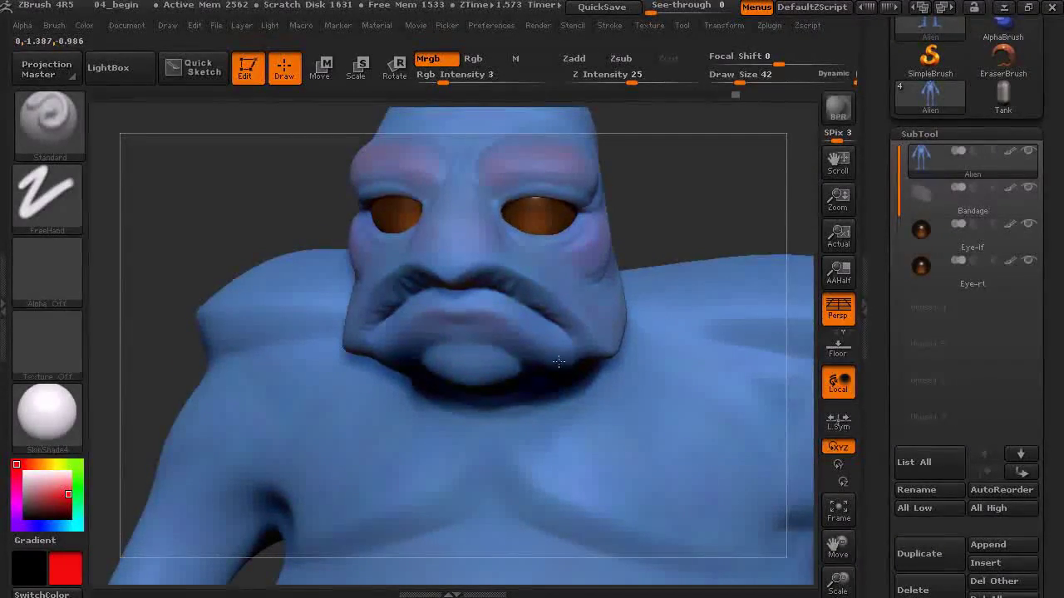
pyautogui.moveTo(471, 351); pyautogui.dragTo(485, 369)
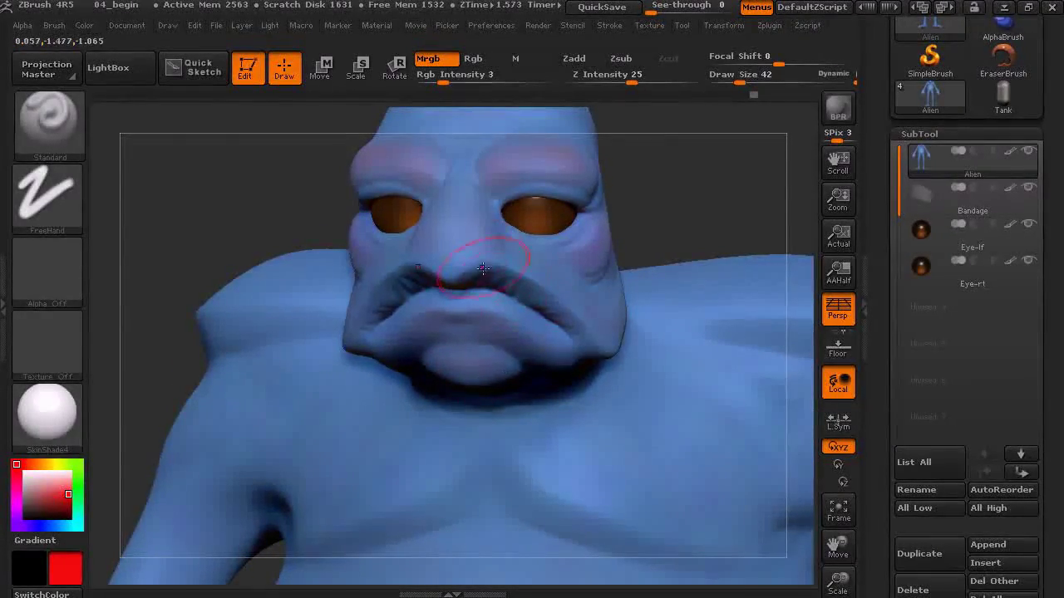
pyautogui.moveTo(612, 167); pyautogui.dragTo(234, 284)
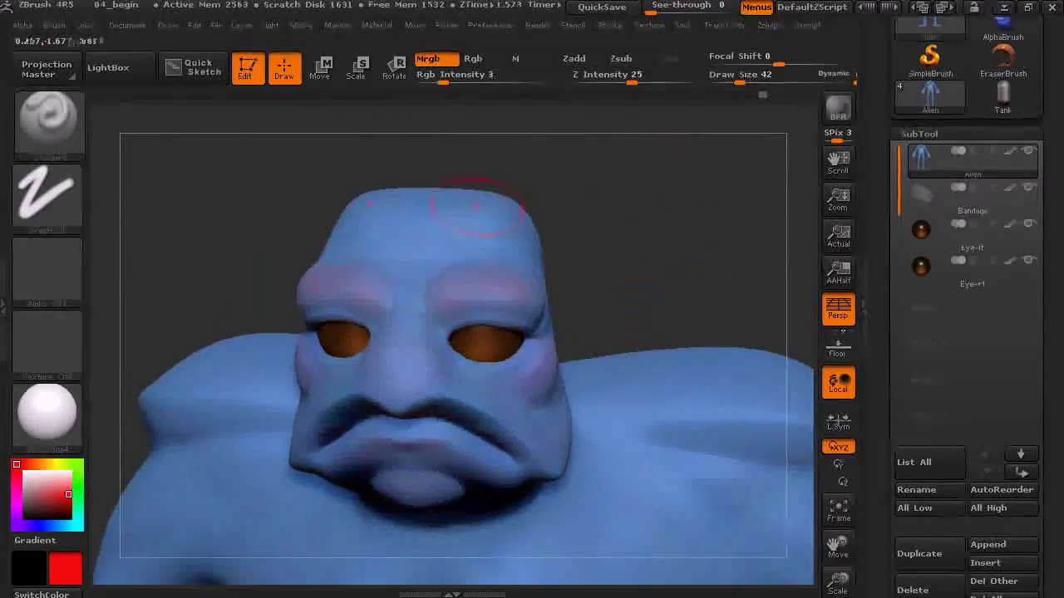
pyautogui.moveTo(42, 499); pyautogui.dragTo(422, 249)
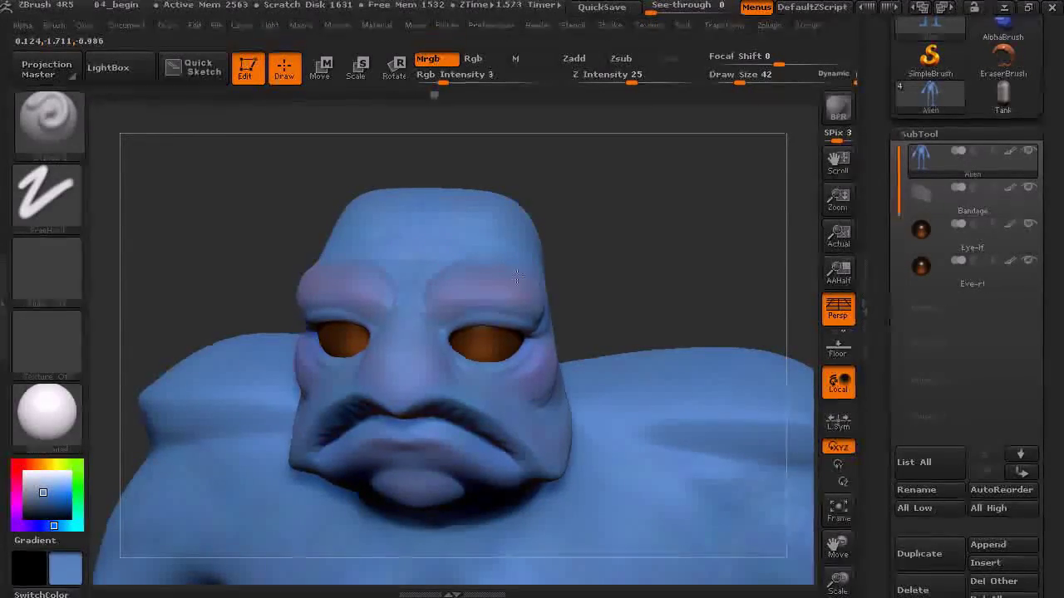
# - Pick a lighter blue, shrink the brush for lip detail and raise Rgb Intensity to 13
pyautogui.keyDown('shift'); pyautogui.moveTo(579, 281); pyautogui.dragTo(573, 283); pyautogui.keyUp('shift')
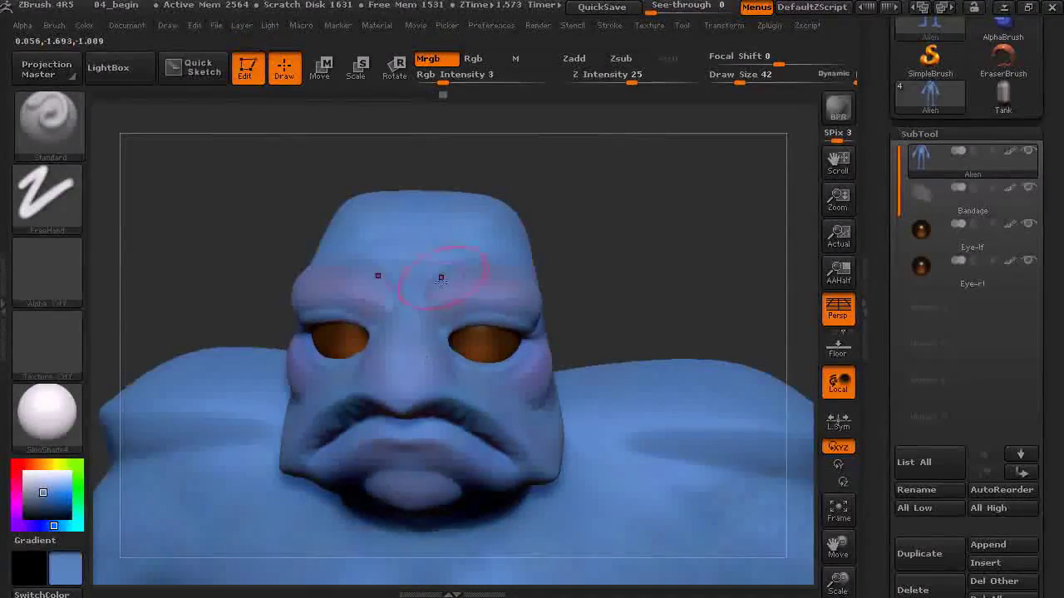
pyautogui.moveTo(474, 275); pyautogui.dragTo(555, 361)
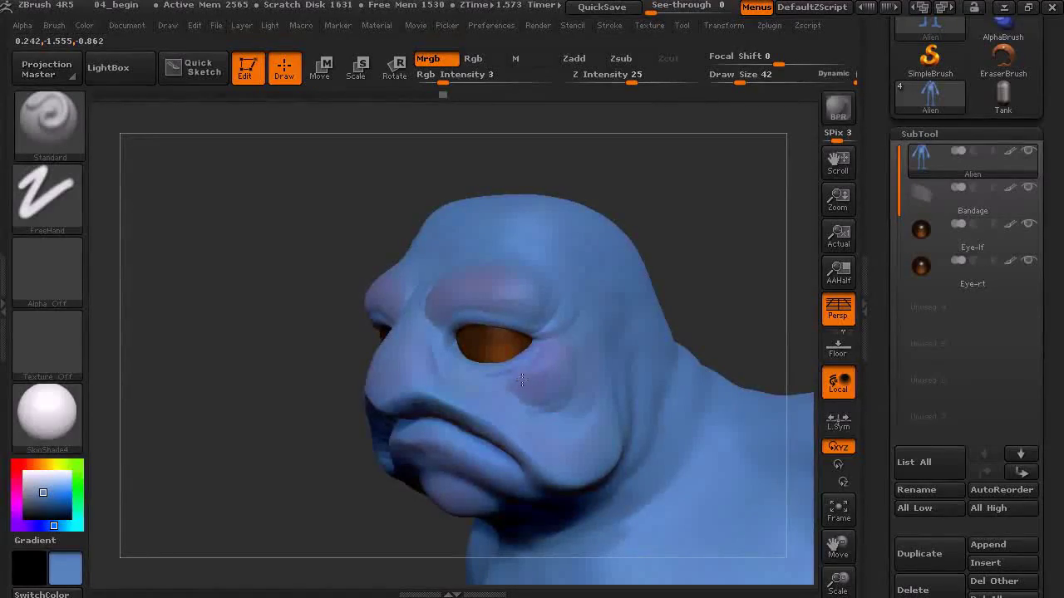
pyautogui.moveTo(677, 260); pyautogui.dragTo(208, 380)
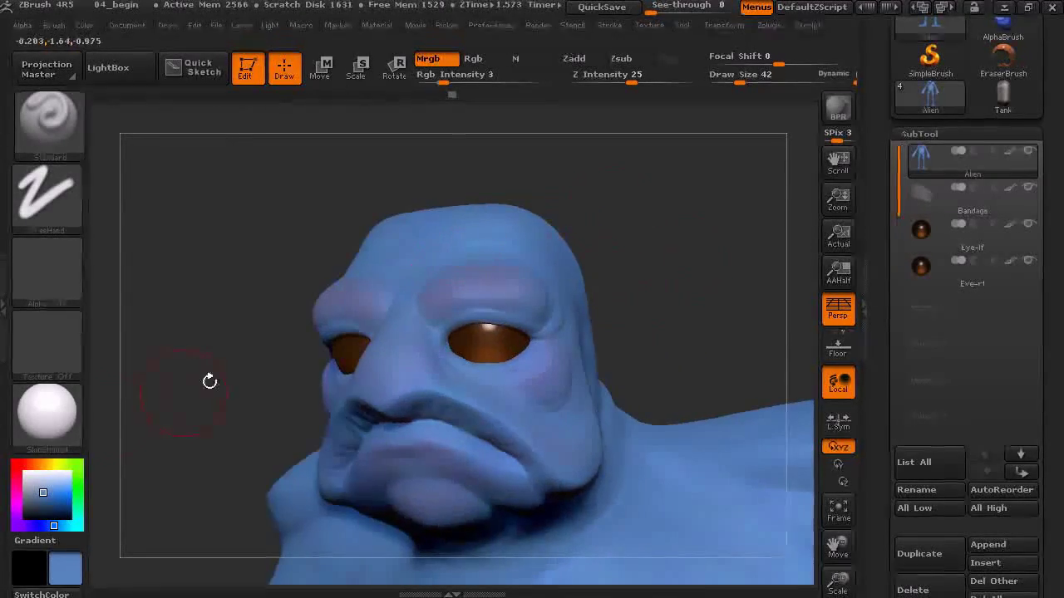
pyautogui.click(36, 488)
pyautogui.moveTo(191, 275); pyautogui.dragTo(241, 341)
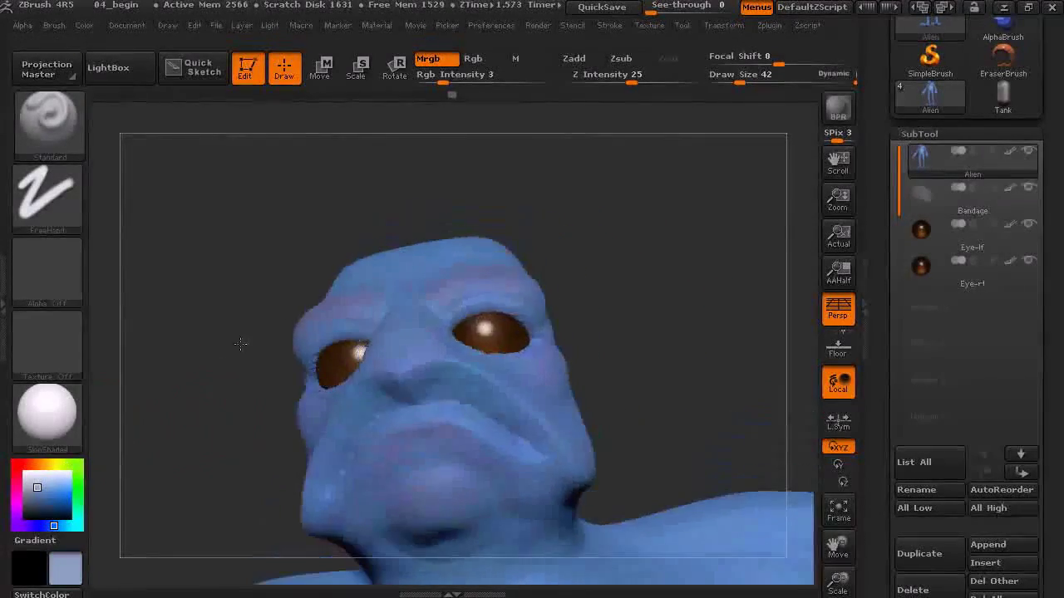
pyautogui.moveTo(654, 242); pyautogui.dragTo(690, 191)
pyautogui.moveTo(735, 77); pyautogui.dragTo(730, 77)
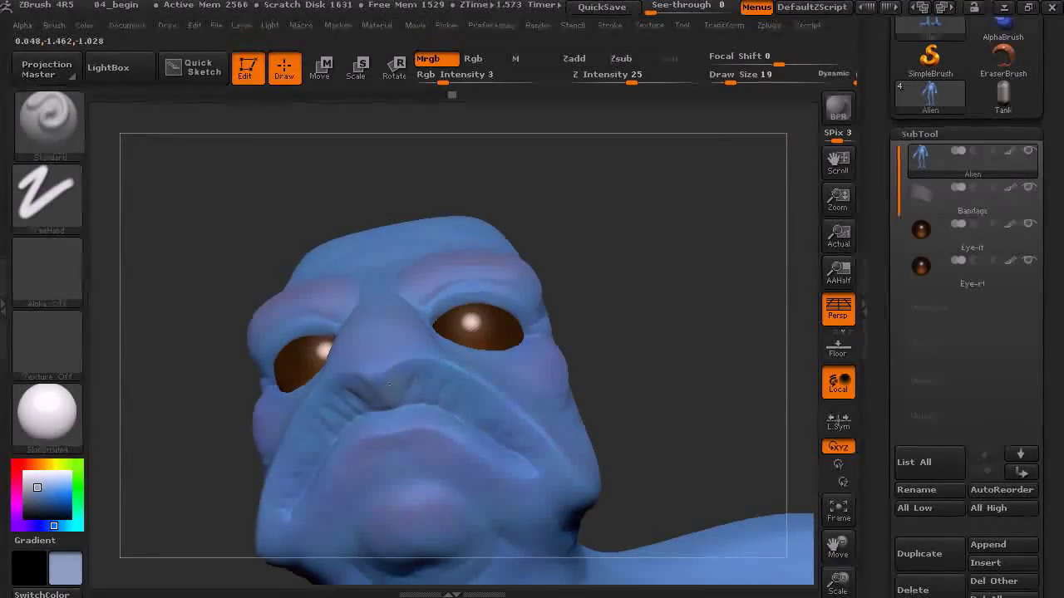
pyautogui.moveTo(444, 82); pyautogui.dragTo(467, 83)
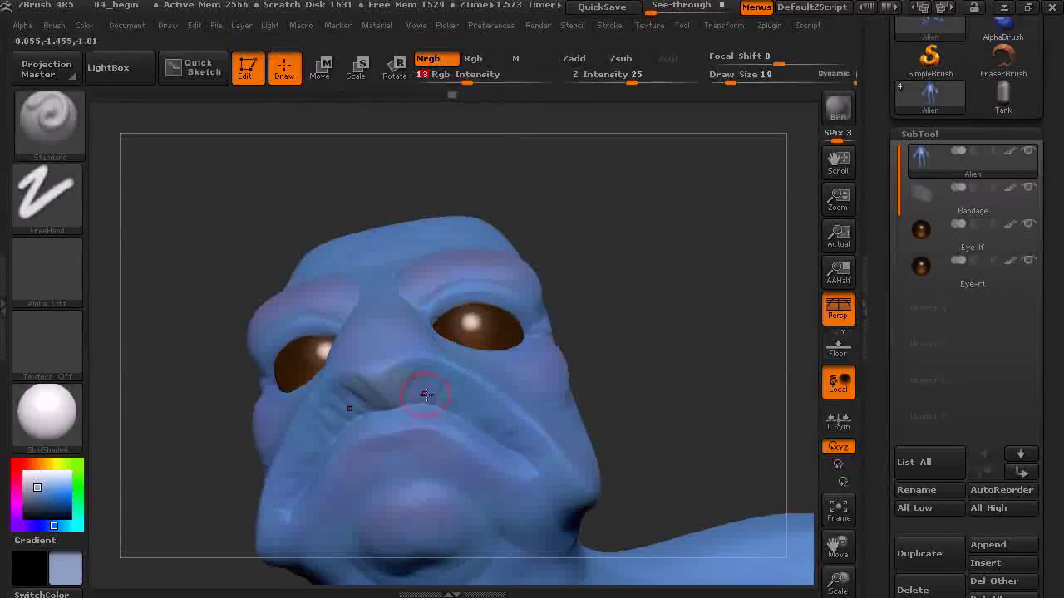
# - Paint lighter grey-blue tones on the upper lip and along the lower lip
pyautogui.moveTo(433, 379); pyautogui.dragTo(500, 416)
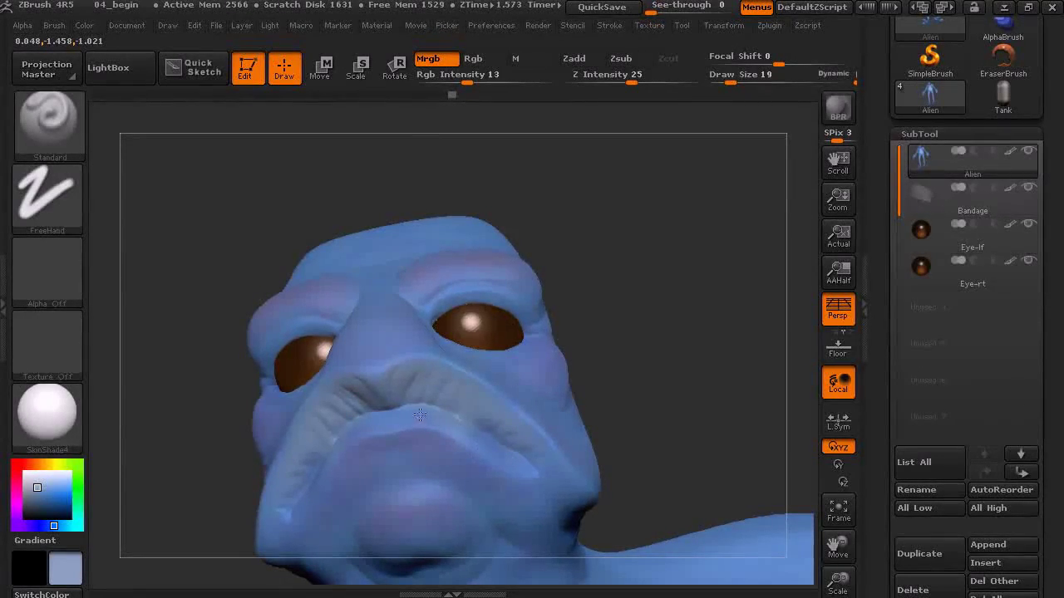
pyautogui.moveTo(420, 415); pyautogui.dragTo(414, 407)
pyautogui.moveTo(653, 327); pyautogui.dragTo(660, 363)
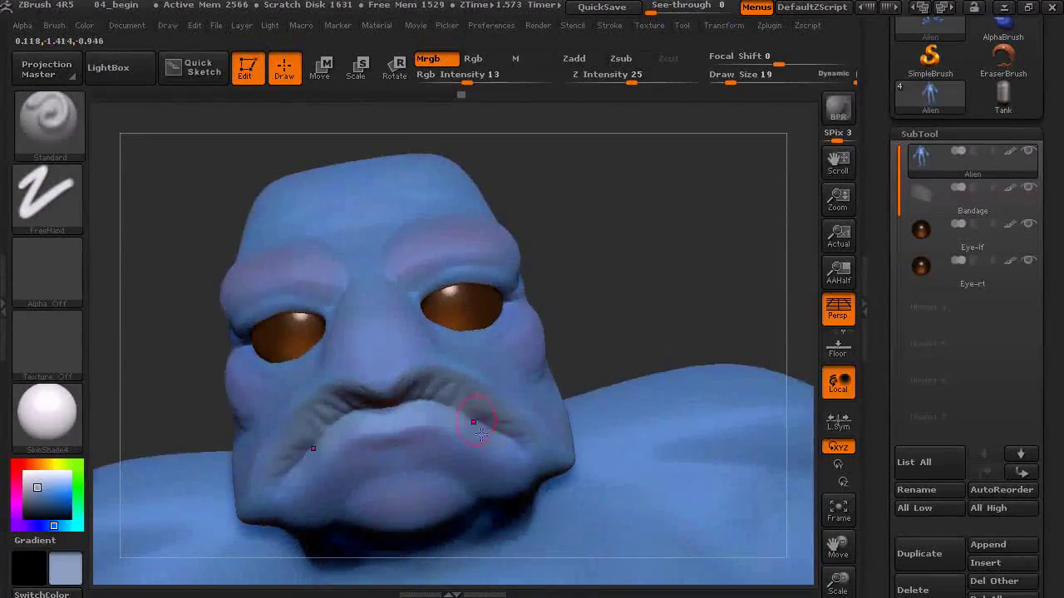
pyautogui.moveTo(458, 423); pyautogui.dragTo(408, 412)
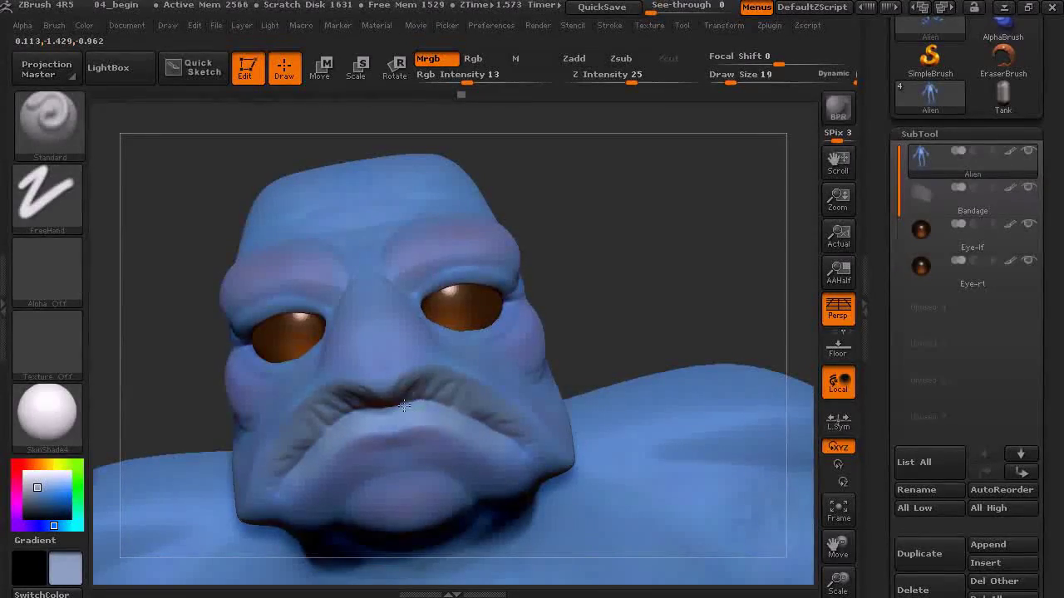
pyautogui.moveTo(644, 308); pyautogui.dragTo(569, 266)
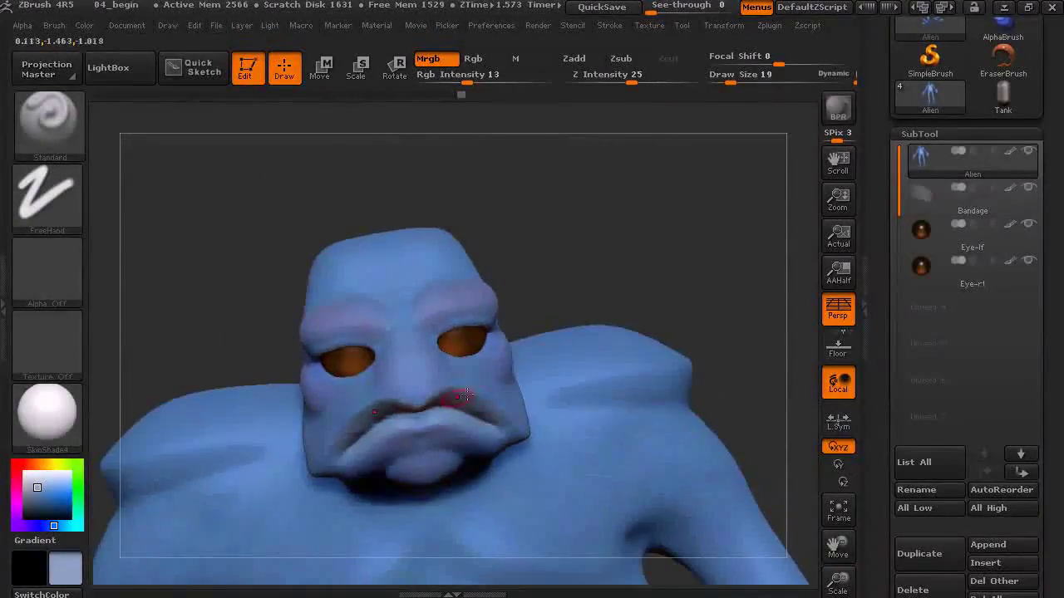
pyautogui.click(24, 515)
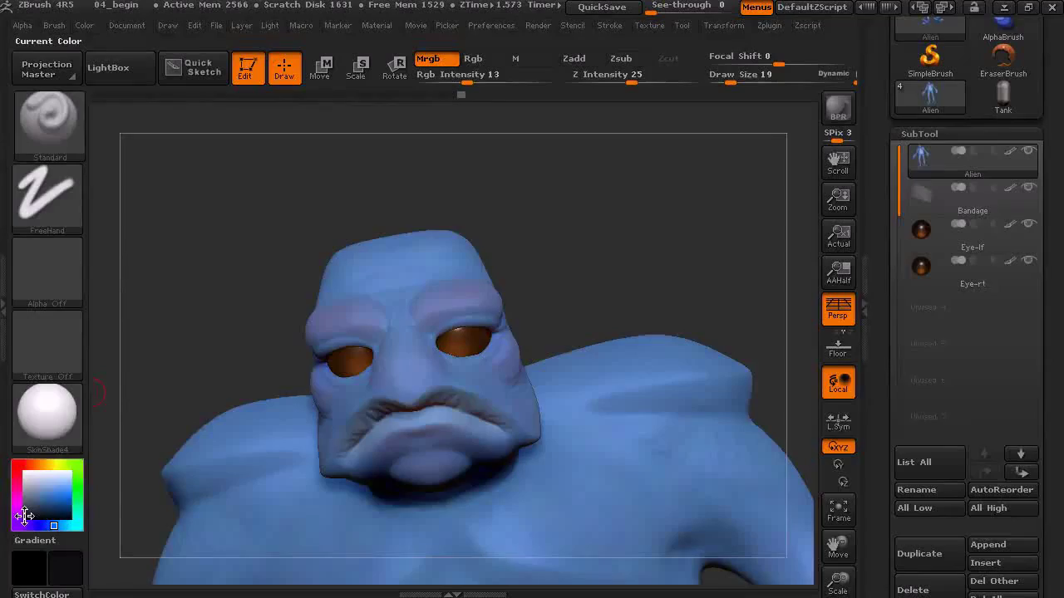
# - With Rgb Intensity 6 and Draw Size 28, darken the creases beneath the lower lip
pyautogui.hotkey('ctrl', 'z')
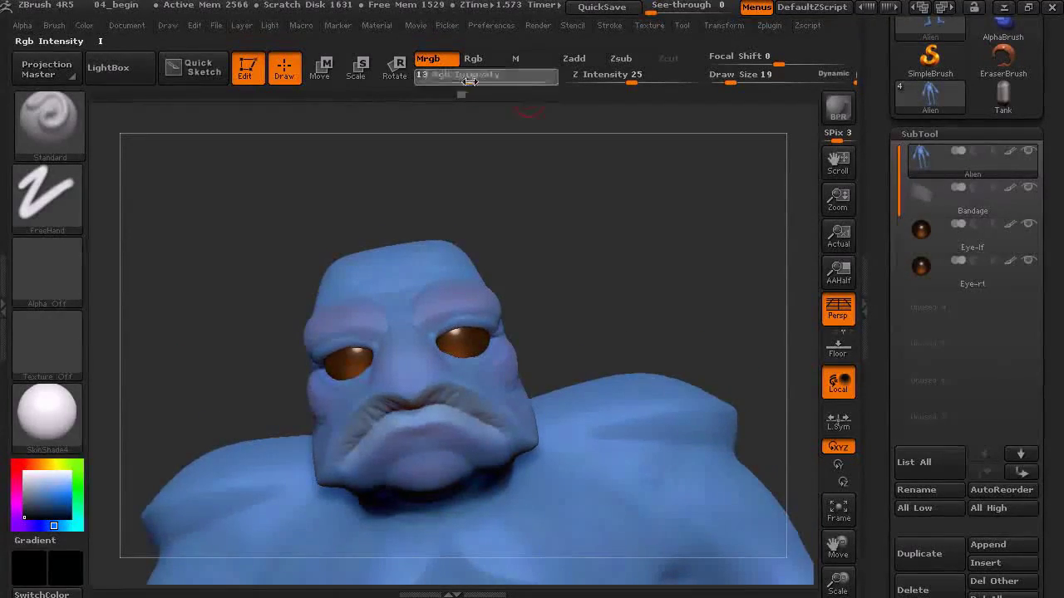
pyautogui.write('6')
pyautogui.press('Return')
pyautogui.moveTo(712, 82); pyautogui.dragTo(734, 83)
pyautogui.moveTo(589, 245); pyautogui.dragTo(416, 405)
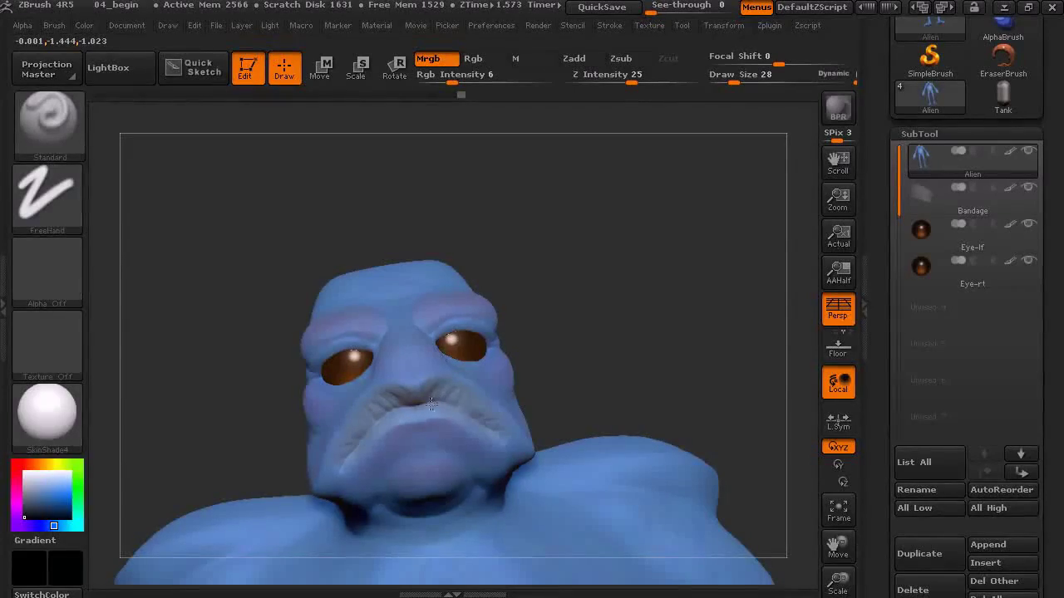
pyautogui.moveTo(563, 356); pyautogui.dragTo(456, 397)
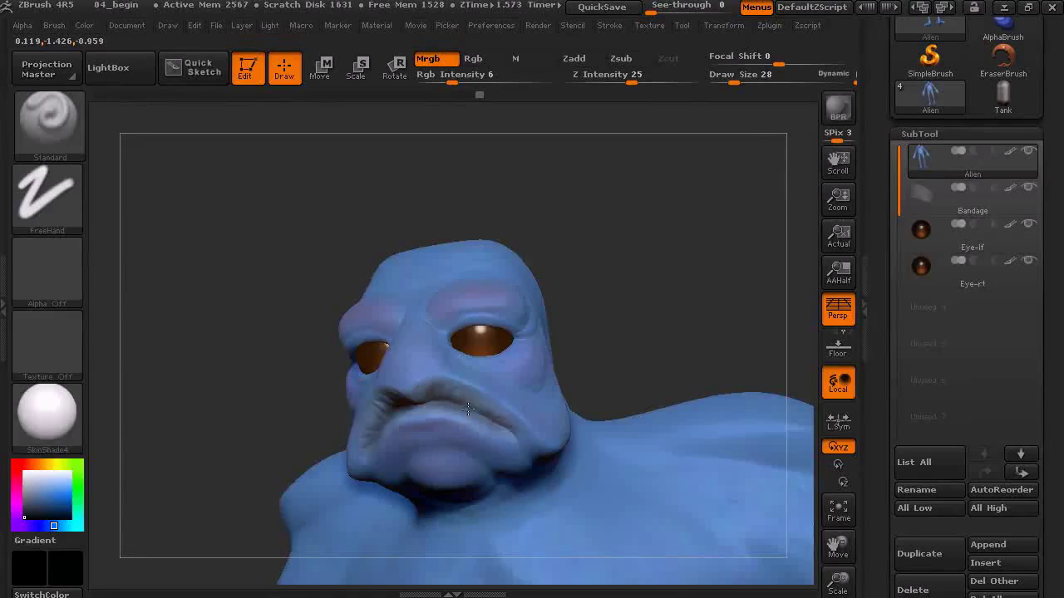
pyautogui.moveTo(559, 376); pyautogui.dragTo(570, 332)
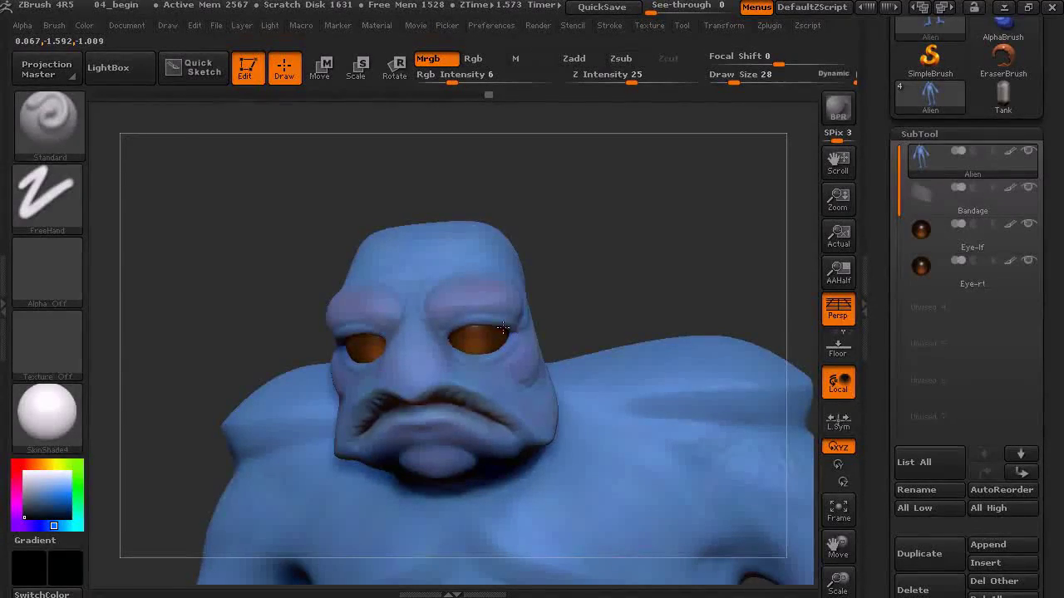
pyautogui.moveTo(529, 312); pyautogui.dragTo(521, 332)
# - Raise Draw Size to 82 and check the head and shoulders from several angles
pyautogui.moveTo(584, 304); pyautogui.dragTo(648, 171)
pyautogui.moveTo(733, 82); pyautogui.dragTo(749, 82)
pyautogui.moveTo(715, 183)
pyautogui.mouseDown()
pyautogui.moveTo(582, 299)
pyautogui.moveTo(482, 407)
pyautogui.mouseUp()
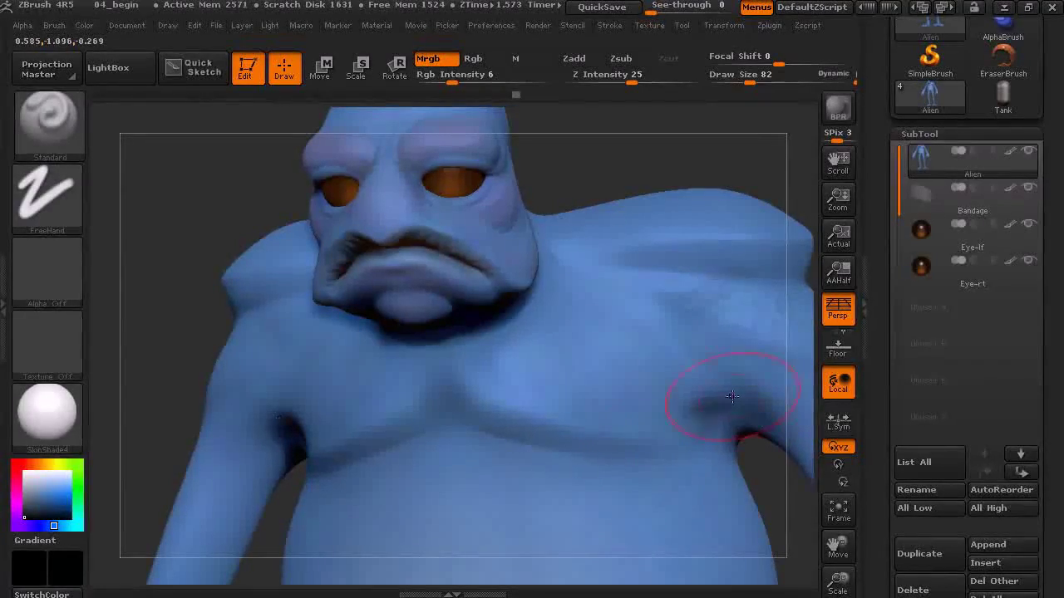
pyautogui.moveTo(796, 166); pyautogui.dragTo(551, 300)
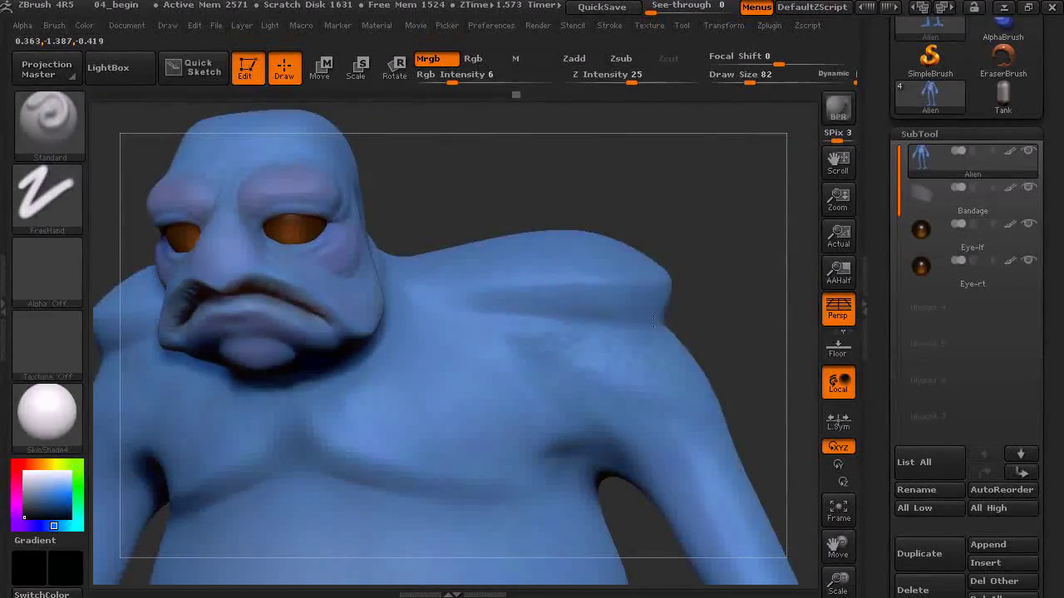
pyautogui.moveTo(704, 205)
pyautogui.mouseDown()
pyautogui.moveTo(707, 247)
pyautogui.moveTo(720, 214)
pyautogui.moveTo(743, 237)
pyautogui.moveTo(715, 192)
pyautogui.mouseUp()
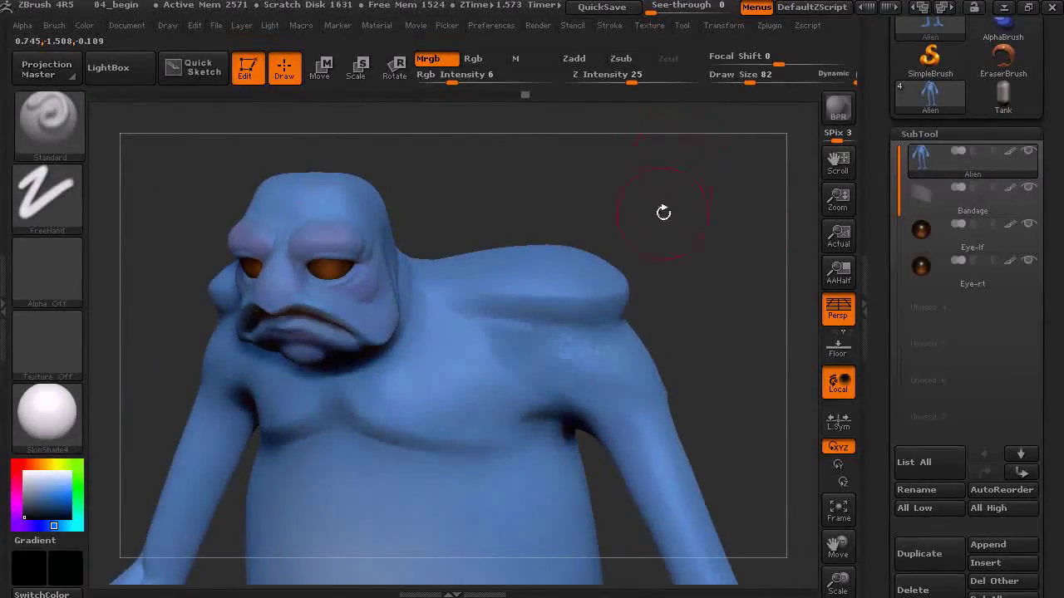
pyautogui.moveTo(664, 222); pyautogui.dragTo(498, 237)
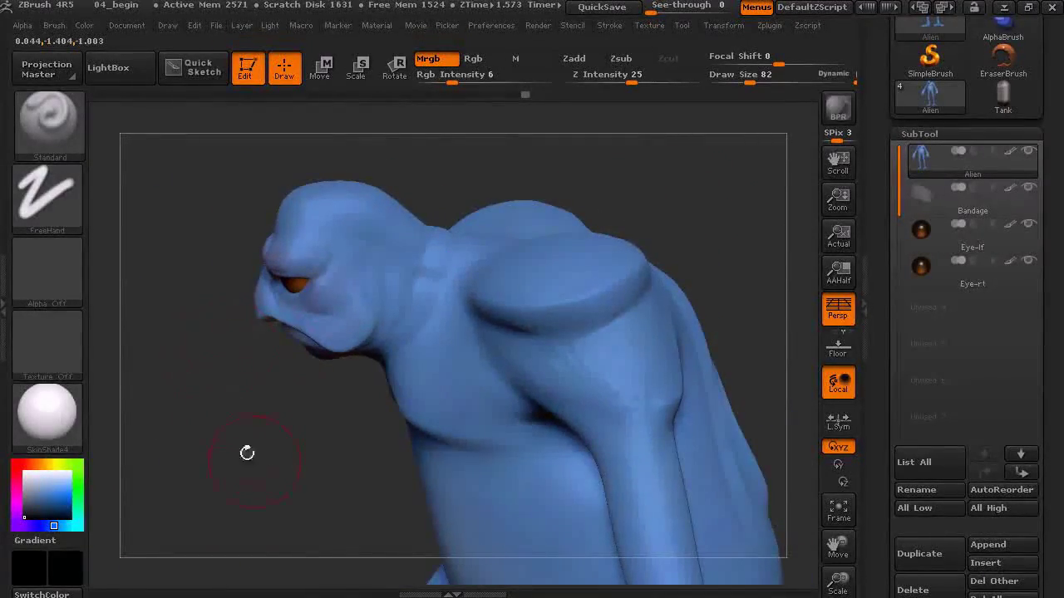
pyautogui.moveTo(282, 445)
pyautogui.mouseDown()
pyautogui.moveTo(268, 435)
pyautogui.moveTo(290, 444)
pyautogui.mouseUp()
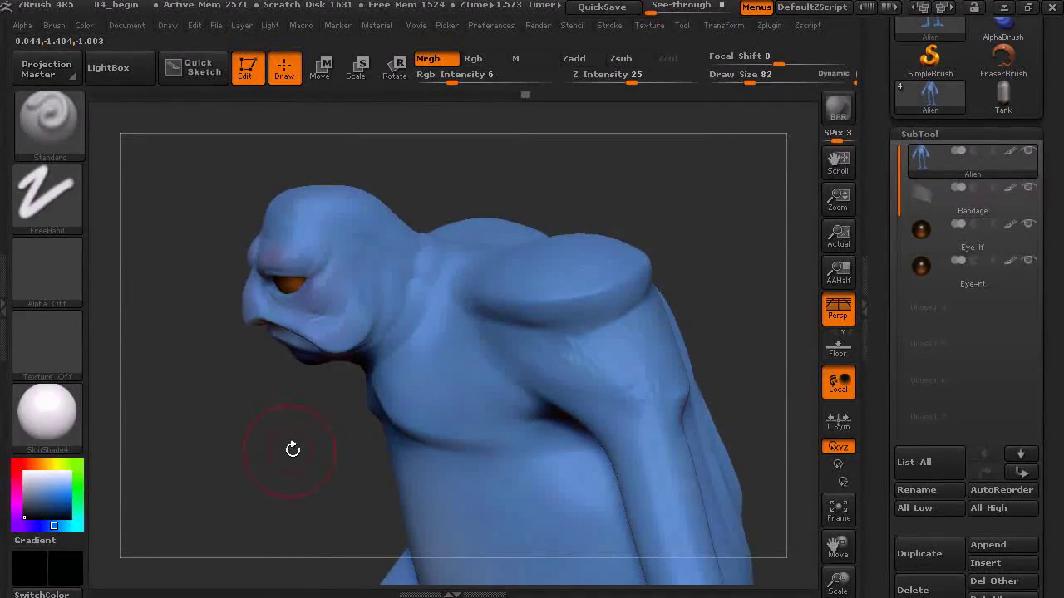
pyautogui.moveTo(254, 456); pyautogui.dragTo(610, 225)
pyautogui.click(58, 212)
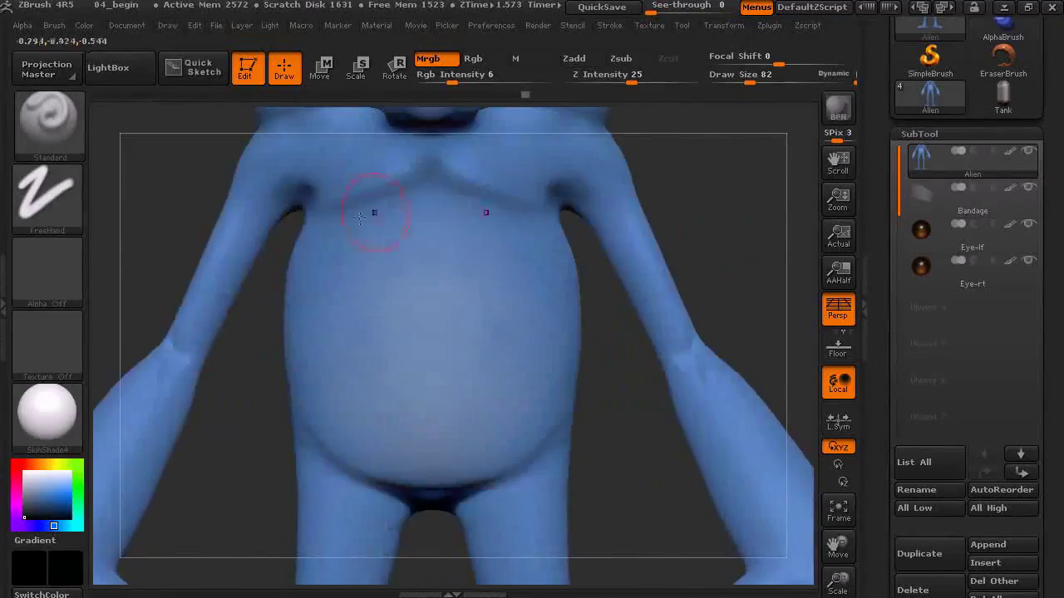
# - Switch to a Spray stroke with scattered-dots Alpha 07, strength 19 and near-white colour
pyautogui.press('c')
pyautogui.click(75, 174)
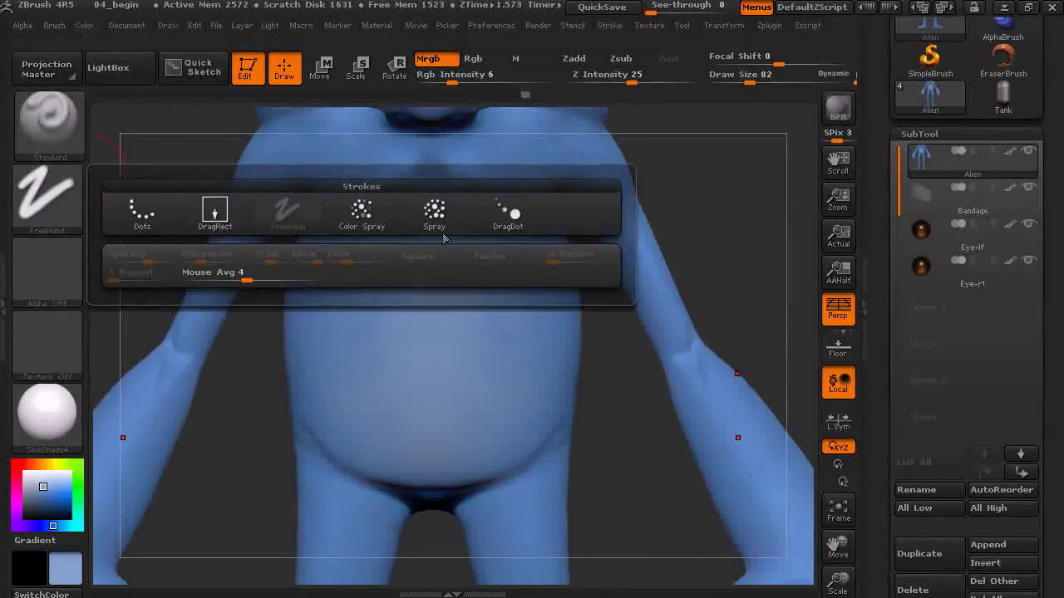
pyautogui.click(435, 212)
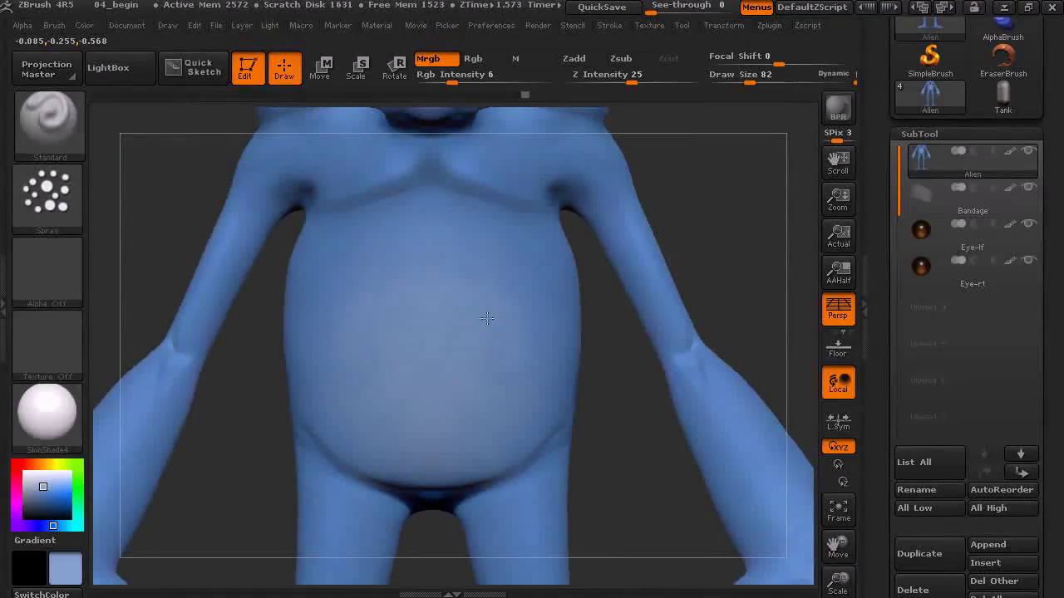
pyautogui.click(84, 280)
pyautogui.click(655, 365)
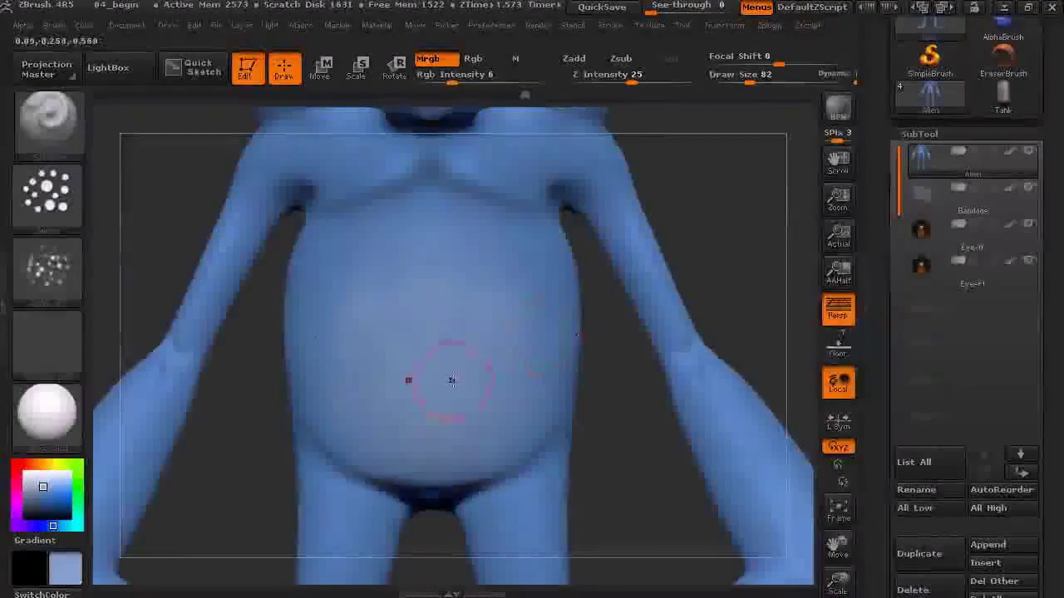
pyautogui.moveTo(453, 81); pyautogui.dragTo(477, 81)
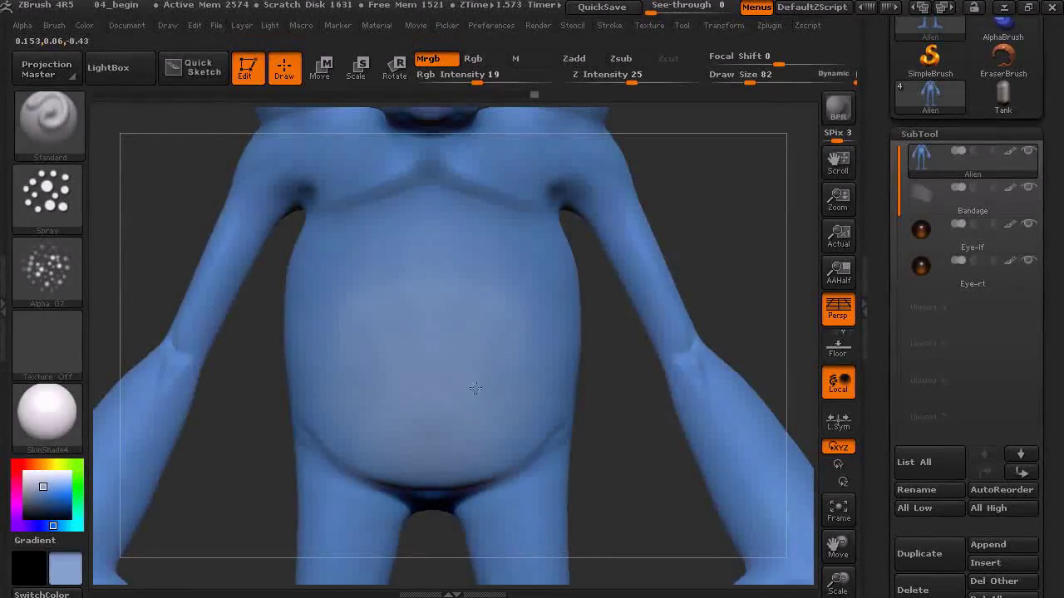
pyautogui.moveTo(42, 486); pyautogui.dragTo(33, 476)
# - Undo the test belly patch, re-enable Rgb, and set Rgb Intensity 14 with Draw Size 170
pyautogui.moveTo(455, 419); pyautogui.dragTo(408, 436)
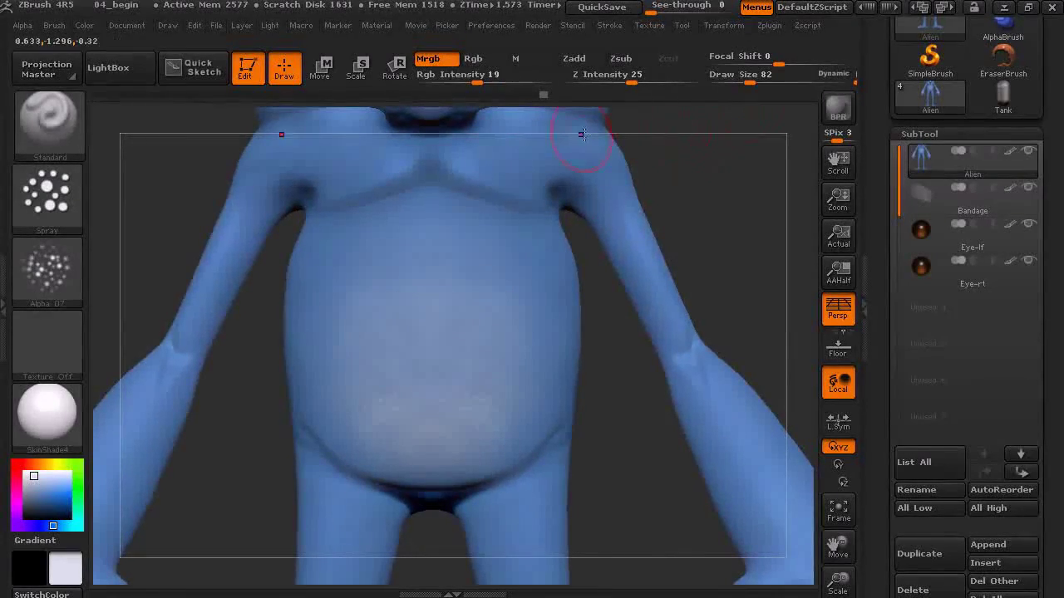
pyautogui.hotkey('ctrl', 'z')
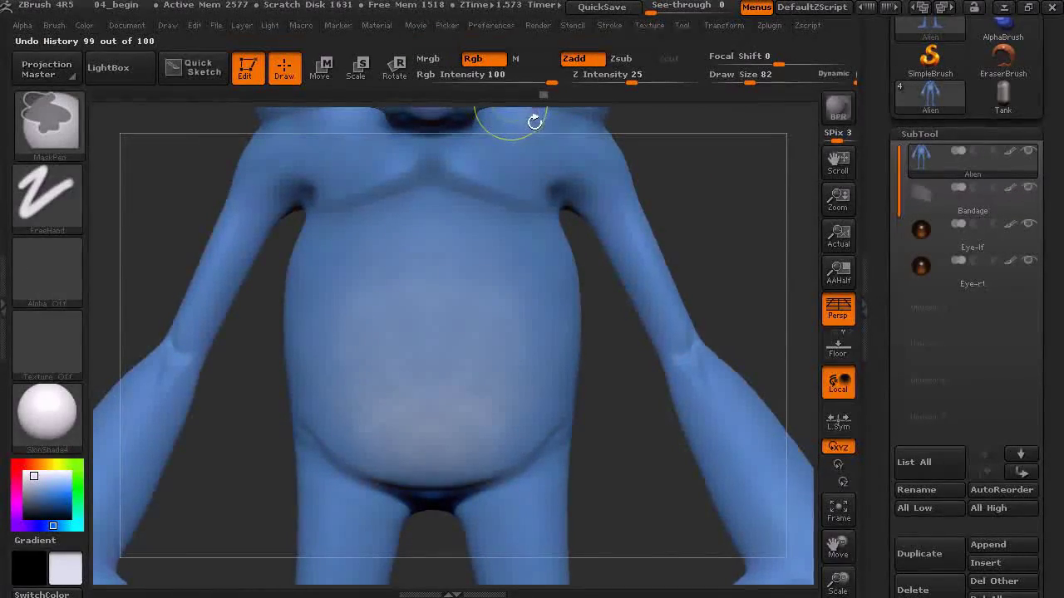
pyautogui.hotkey('ctrl', 'z')
pyautogui.click(427, 59)
pyautogui.moveTo(551, 81); pyautogui.dragTo(471, 80)
pyautogui.moveTo(751, 81); pyautogui.dragTo(766, 81)
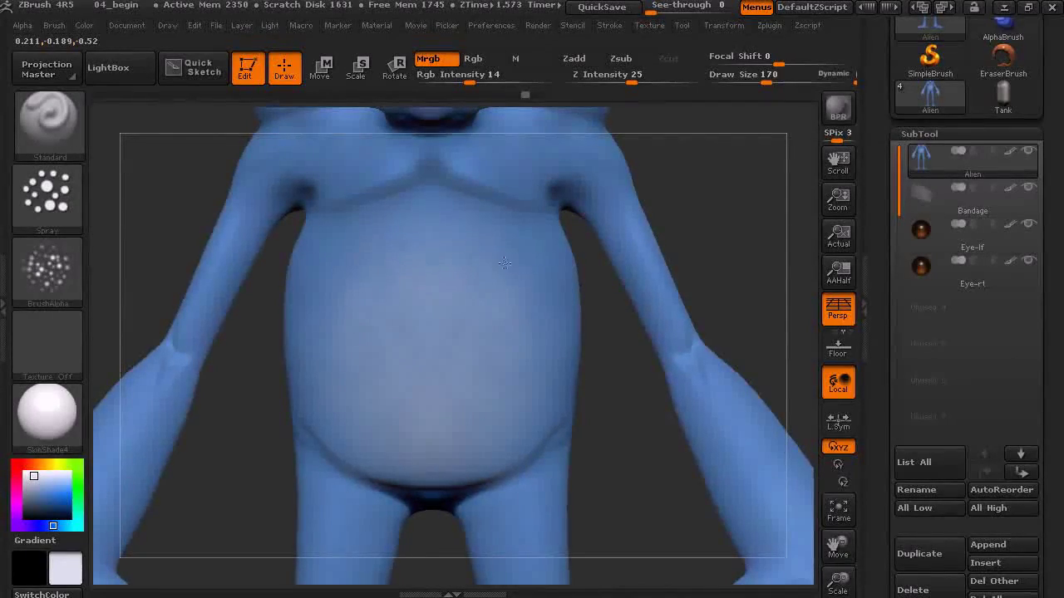
pyautogui.moveTo(741, 218); pyautogui.dragTo(532, 388)
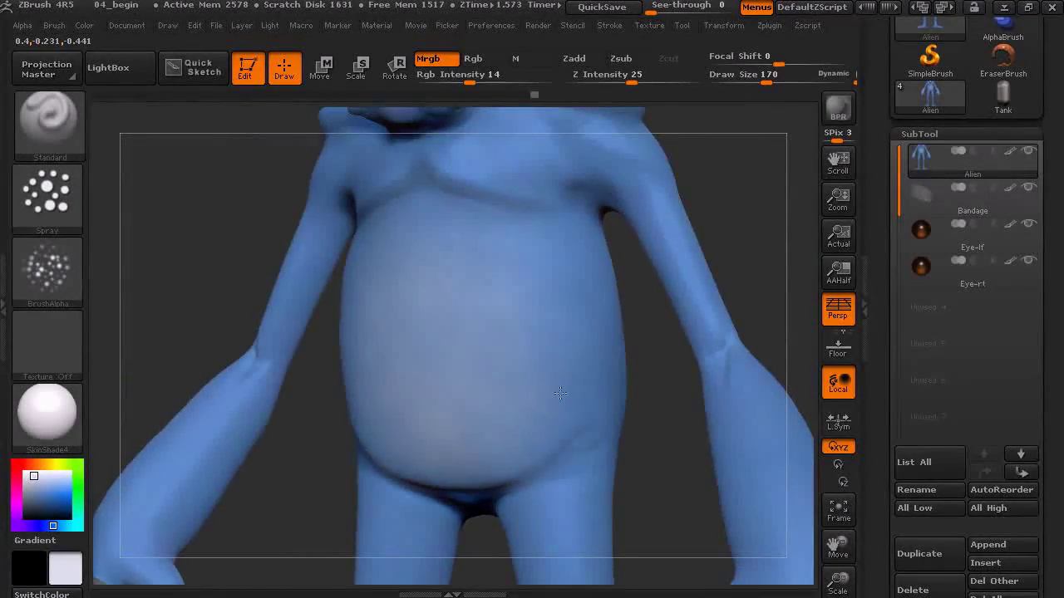
pyautogui.keyDown('alt'); pyautogui.moveTo(703, 276); pyautogui.dragTo(499, 352); pyautogui.keyUp('alt')
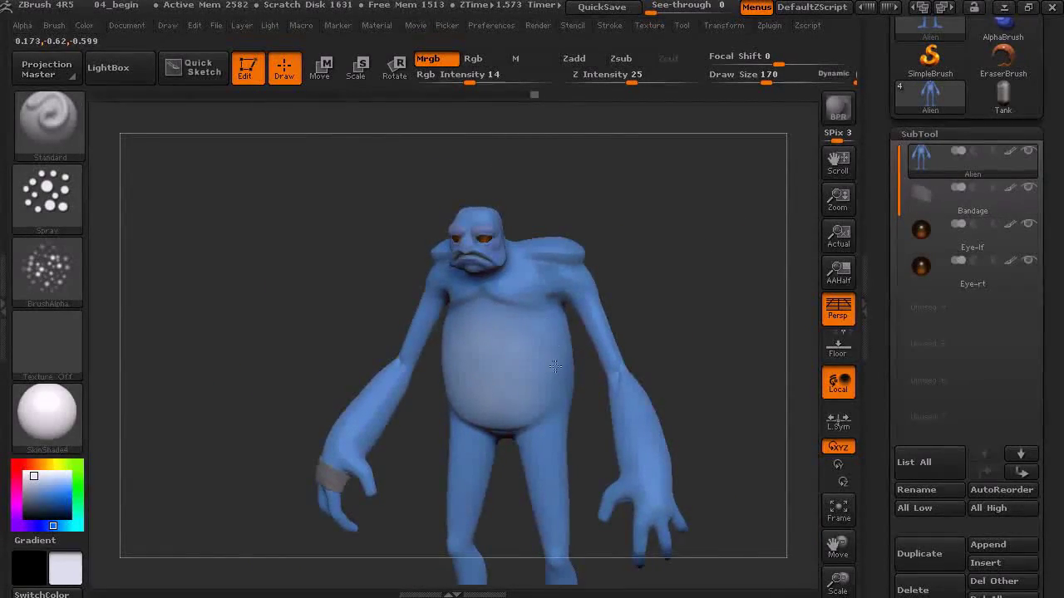
pyautogui.moveTo(687, 268)
pyautogui.mouseDown()
pyautogui.moveTo(598, 299)
pyautogui.moveTo(727, 270)
pyautogui.moveTo(744, 285)
pyautogui.moveTo(689, 257)
pyautogui.moveTo(713, 237)
pyautogui.moveTo(684, 252)
pyautogui.mouseUp()
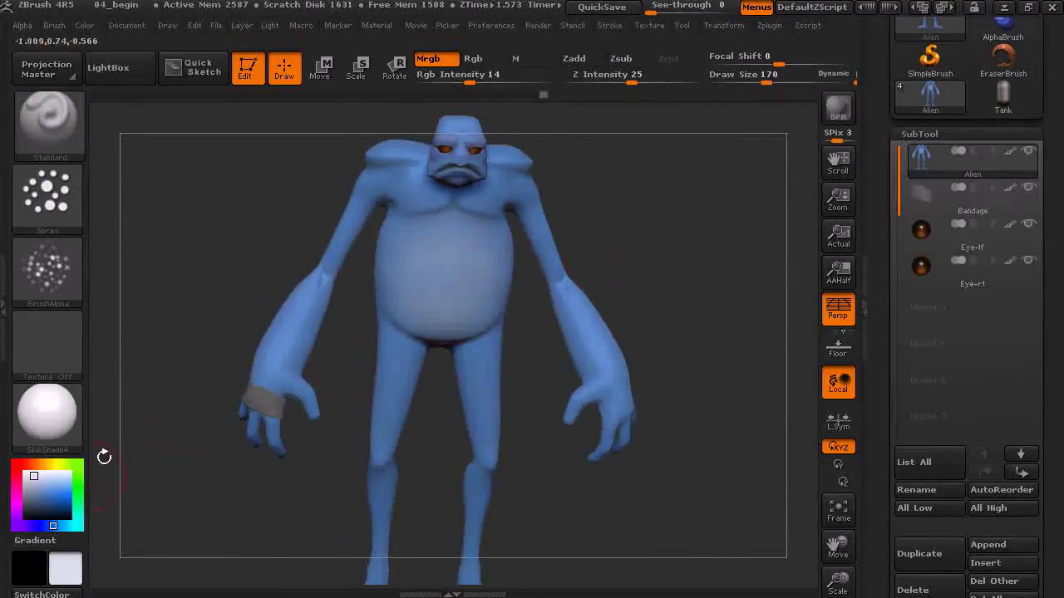
# - Switch to the Color Spray stroke with a blue colour and Rgb Intensity 45
pyautogui.click(48, 195)
pyautogui.click(360, 212)
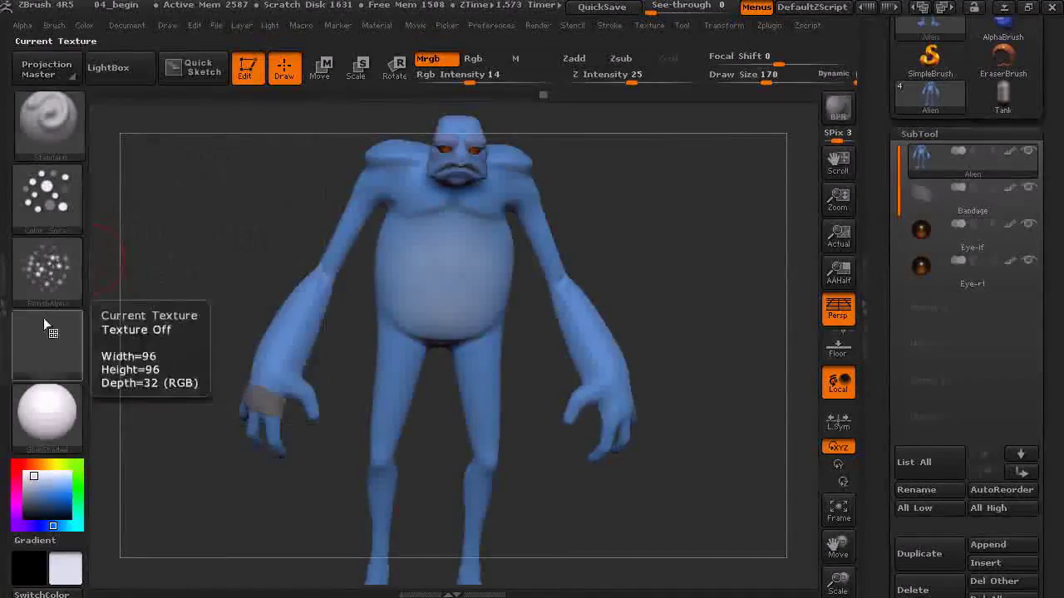
pyautogui.moveTo(47, 504); pyautogui.dragTo(63, 498)
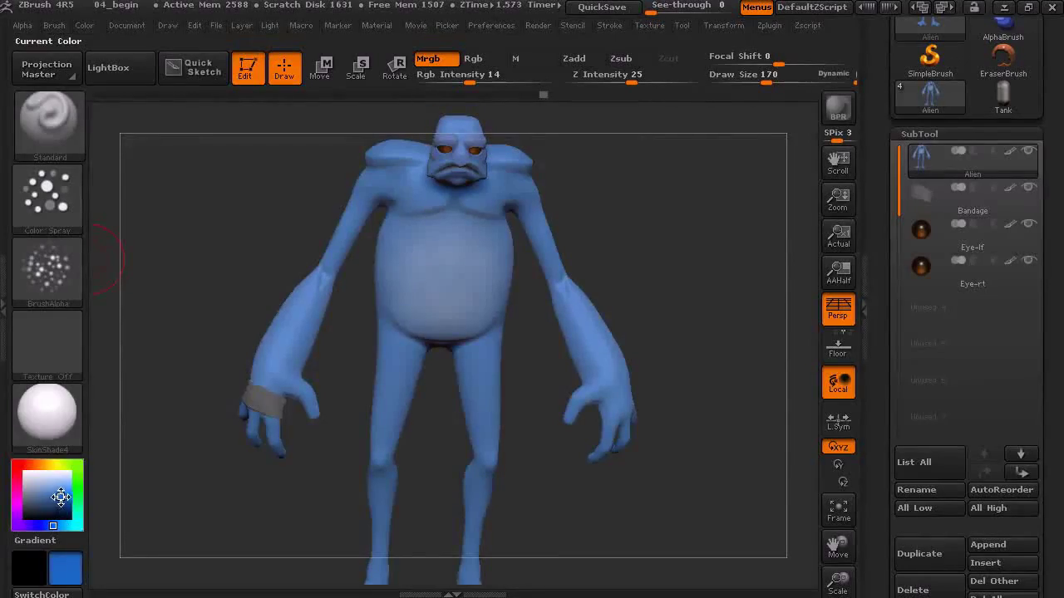
pyautogui.keyDown('alt'); pyautogui.moveTo(171, 361); pyautogui.dragTo(221, 379); pyautogui.keyUp('alt')
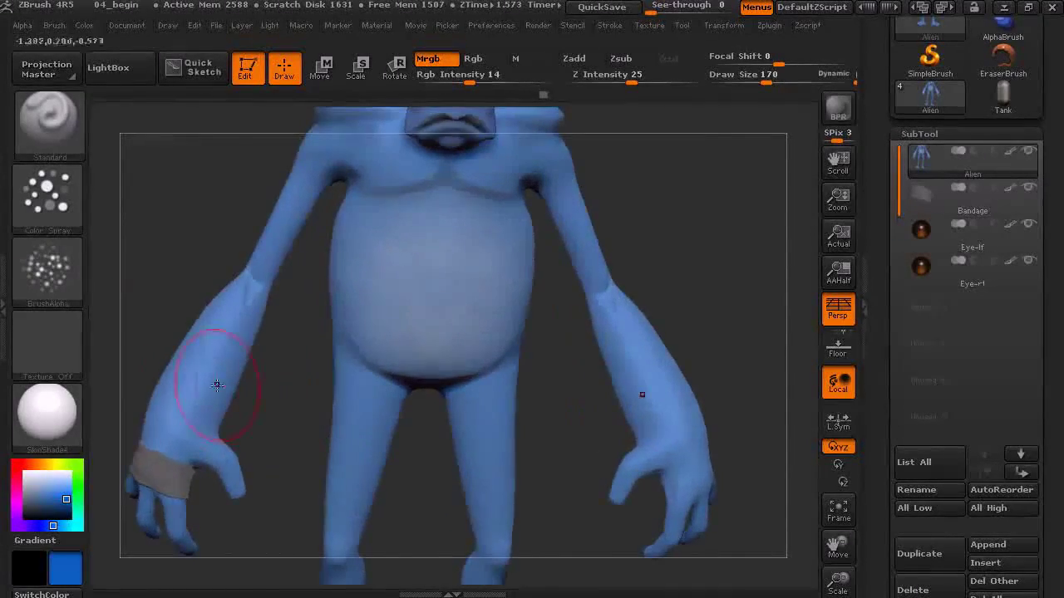
pyautogui.moveTo(469, 81); pyautogui.dragTo(509, 81)
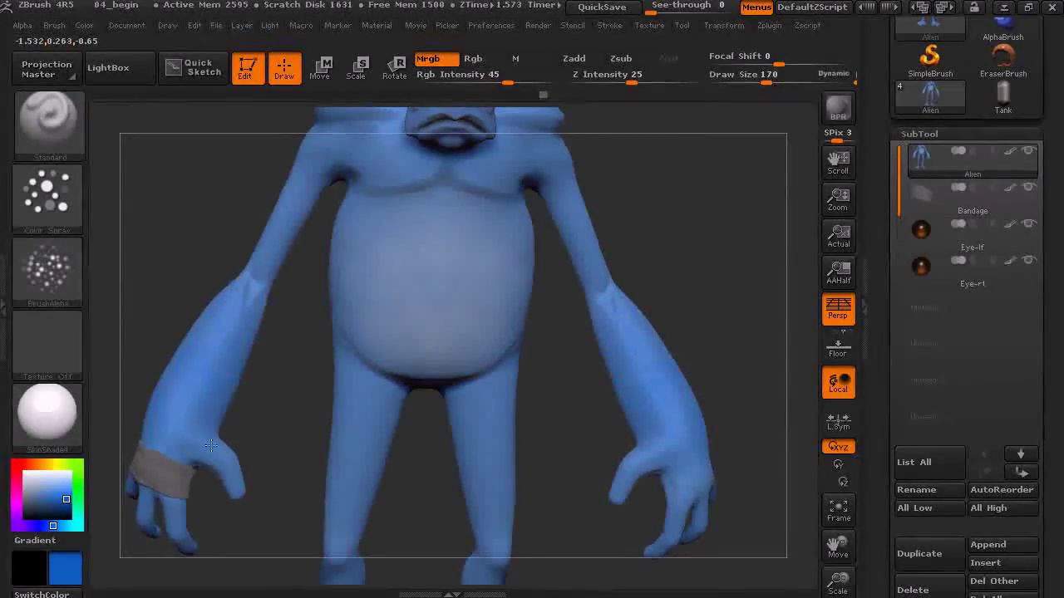
# - Spray mottled blue over the belly and chest, shrinking Draw Size to 126 then 45
pyautogui.moveTo(178, 308); pyautogui.dragTo(703, 291)
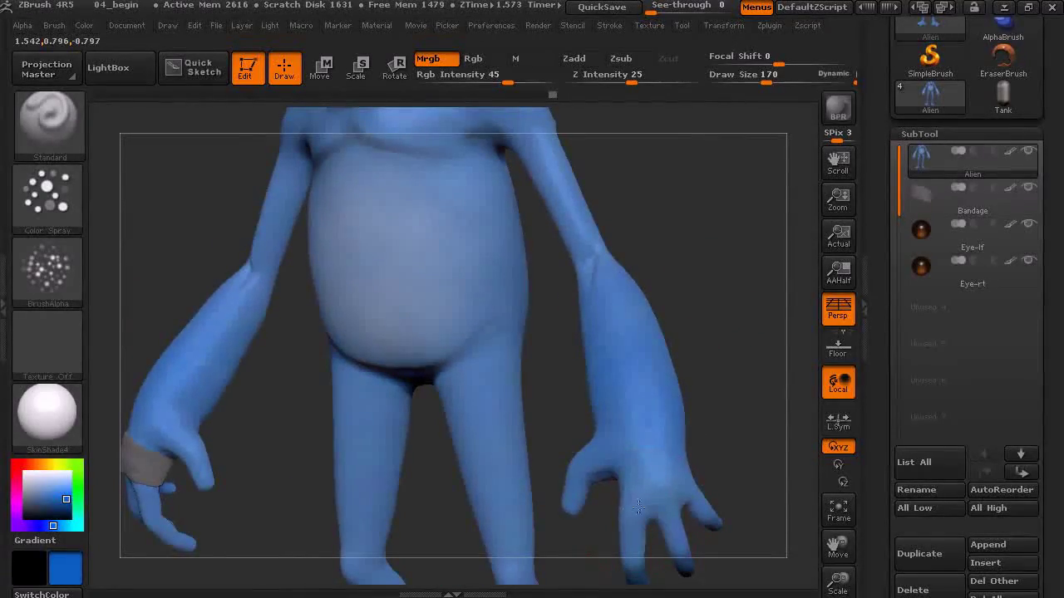
pyautogui.moveTo(773, 80); pyautogui.dragTo(752, 81)
pyautogui.moveTo(582, 200); pyautogui.dragTo(571, 286)
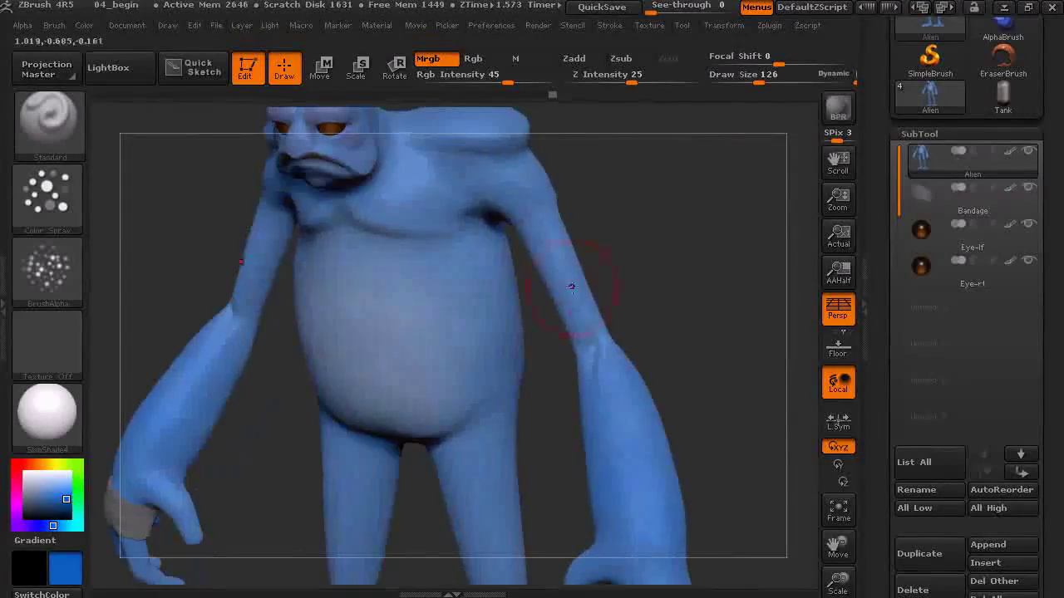
pyautogui.moveTo(601, 186); pyautogui.dragTo(577, 271)
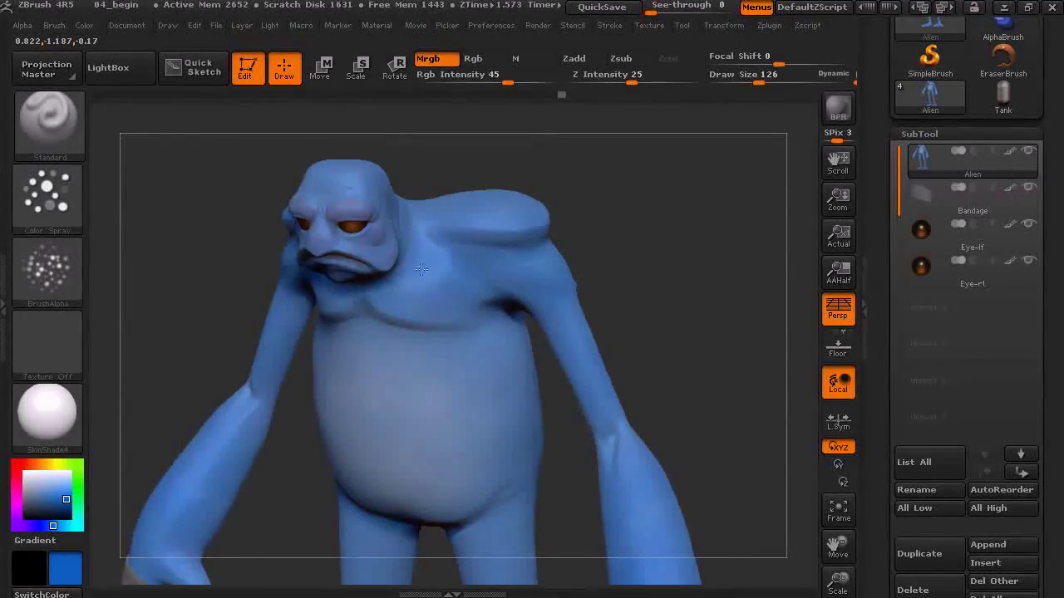
pyautogui.keyDown('shift'); pyautogui.moveTo(625, 241); pyautogui.dragTo(413, 287); pyautogui.keyUp('shift')
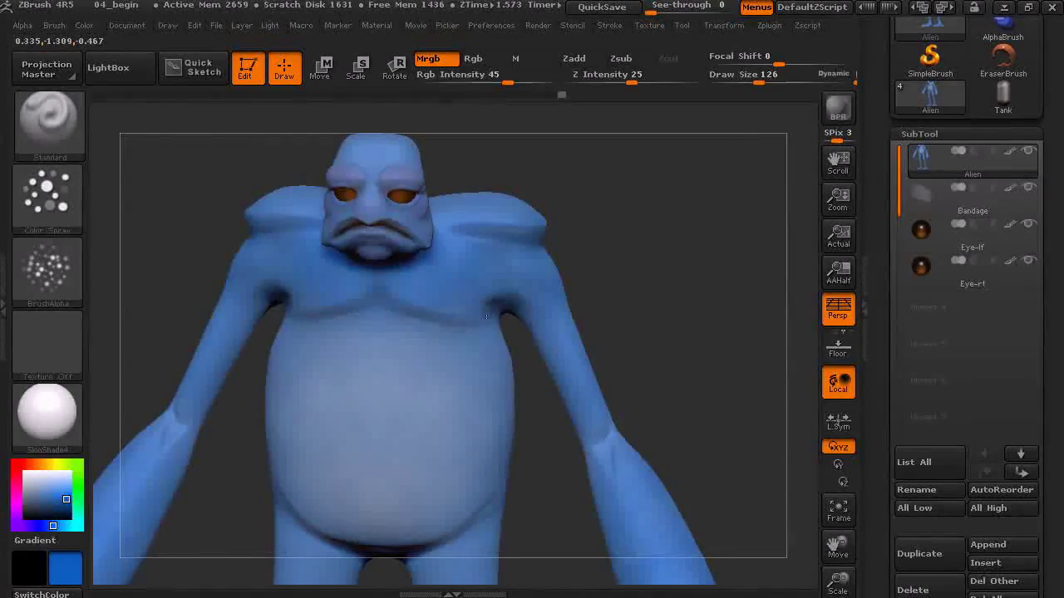
pyautogui.moveTo(602, 235)
pyautogui.mouseDown()
pyautogui.moveTo(439, 218)
pyautogui.moveTo(739, 206)
pyautogui.moveTo(523, 232)
pyautogui.moveTo(357, 268)
pyautogui.mouseUp()
pyautogui.moveTo(758, 83); pyautogui.dragTo(739, 82)
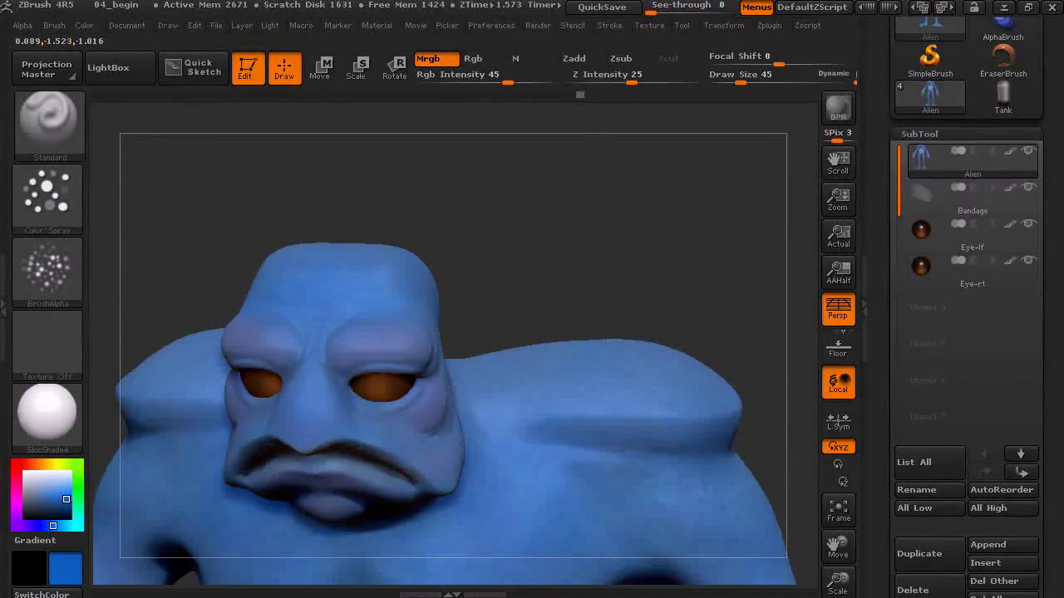
# - Spray blue variation around the head and shoulders at Draw Size 45, turning toward the back
pyautogui.moveTo(442, 466); pyautogui.dragTo(448, 441)
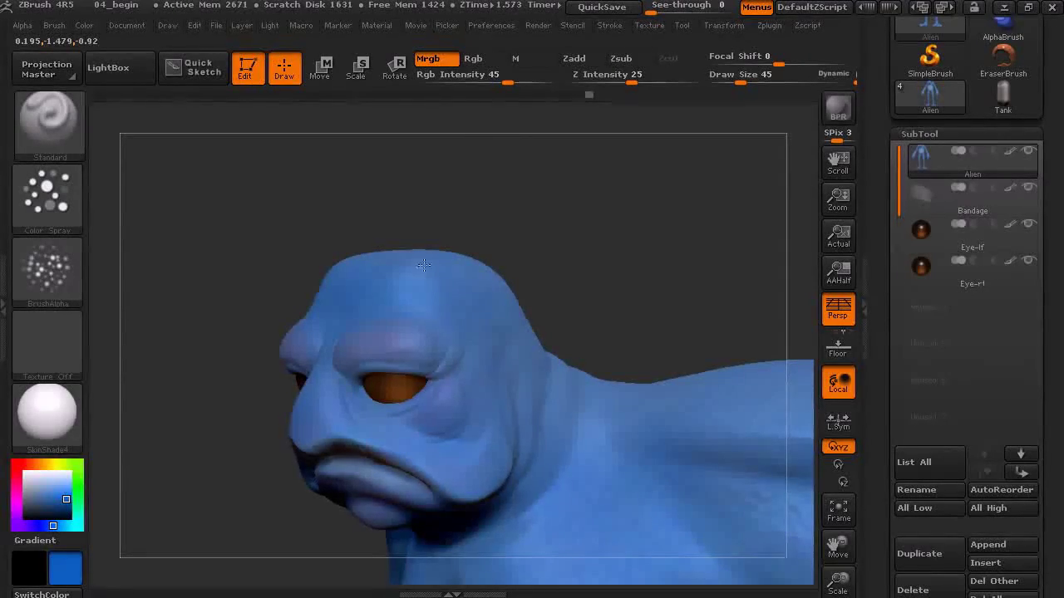
pyautogui.moveTo(528, 371)
pyautogui.mouseDown()
pyautogui.moveTo(587, 244)
pyautogui.moveTo(533, 251)
pyautogui.mouseUp()
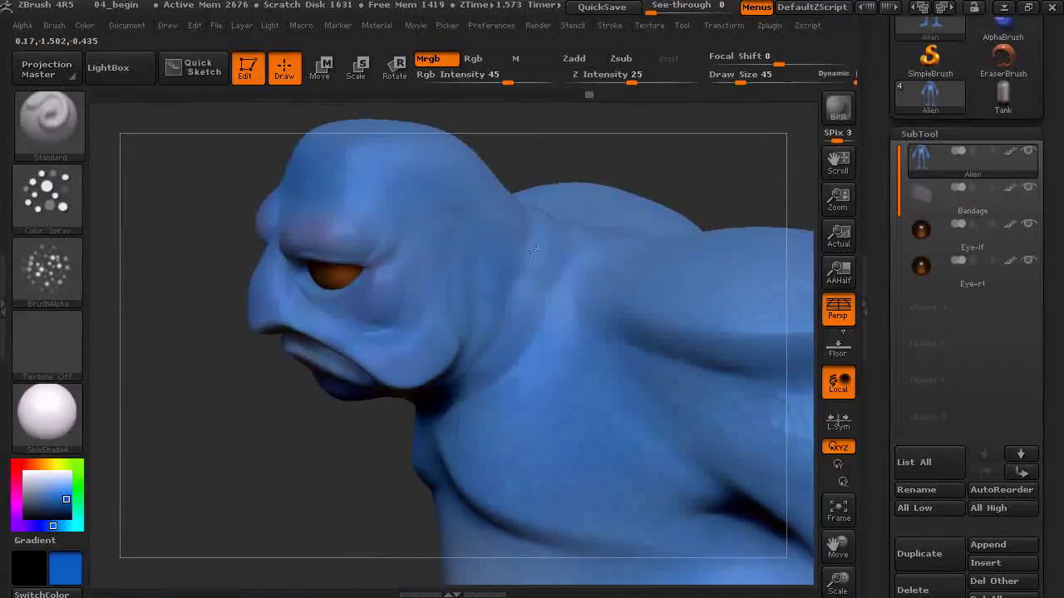
pyautogui.moveTo(556, 166); pyautogui.dragTo(542, 333)
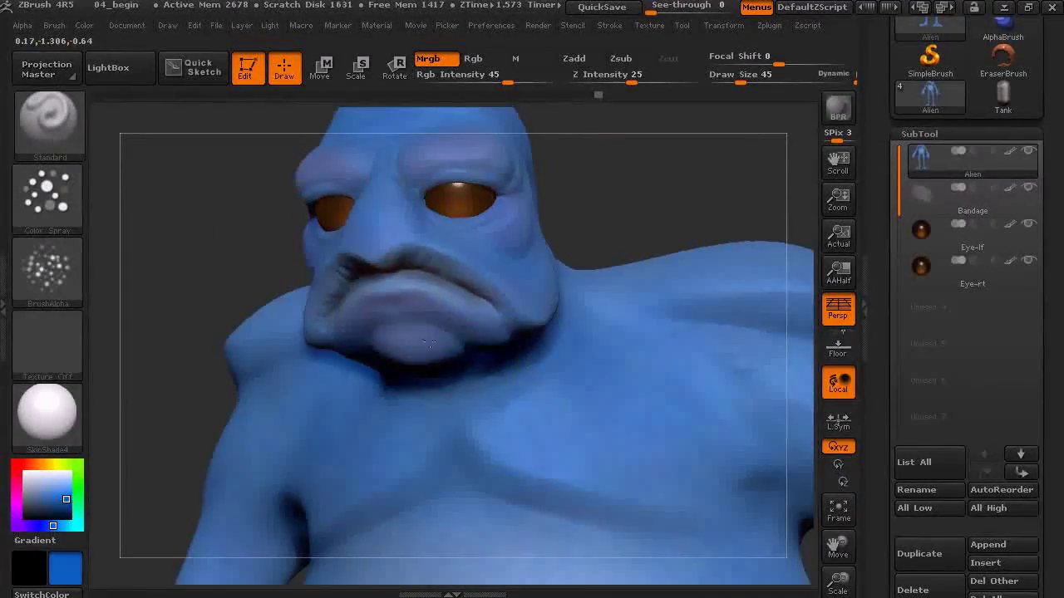
pyautogui.moveTo(664, 224)
pyautogui.mouseDown()
pyautogui.moveTo(656, 178)
pyautogui.moveTo(677, 216)
pyautogui.moveTo(546, 261)
pyautogui.moveTo(629, 207)
pyautogui.moveTo(581, 212)
pyautogui.mouseUp()
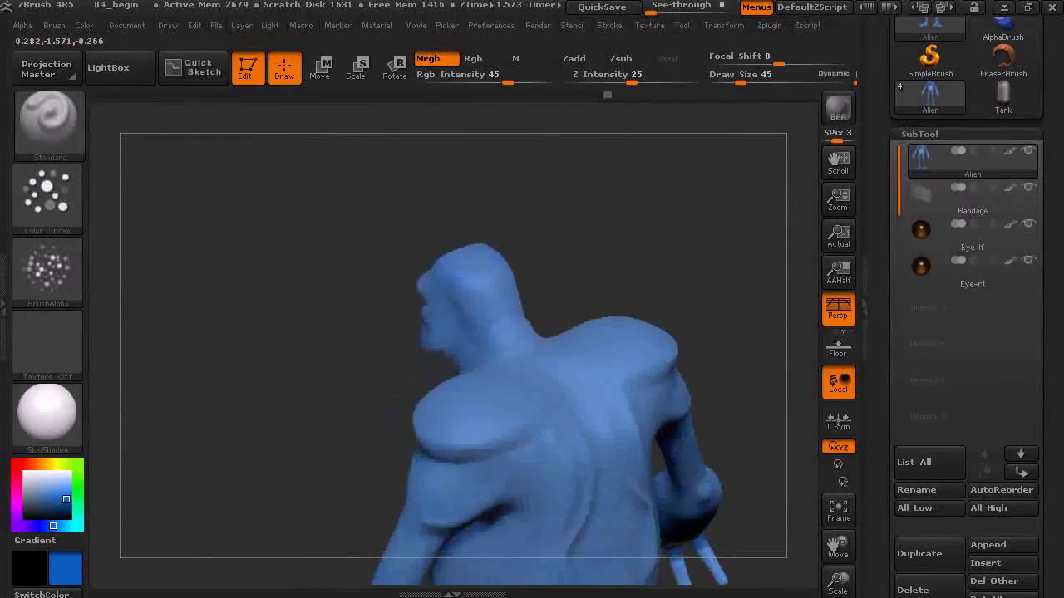
# - Spray the back and shoulders at Draw Size 78, then raise it to 155 for the legs
pyautogui.press('s')
pyautogui.moveTo(668, 177); pyautogui.dragTo(688, 161)
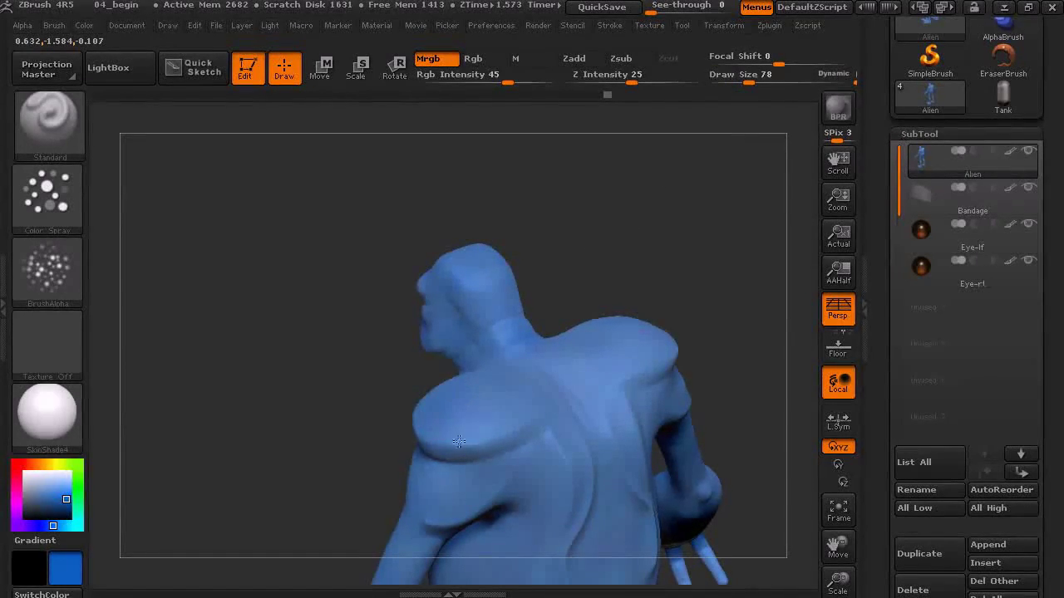
pyautogui.moveTo(565, 283)
pyautogui.mouseDown()
pyautogui.moveTo(641, 171)
pyautogui.moveTo(439, 366)
pyautogui.mouseUp()
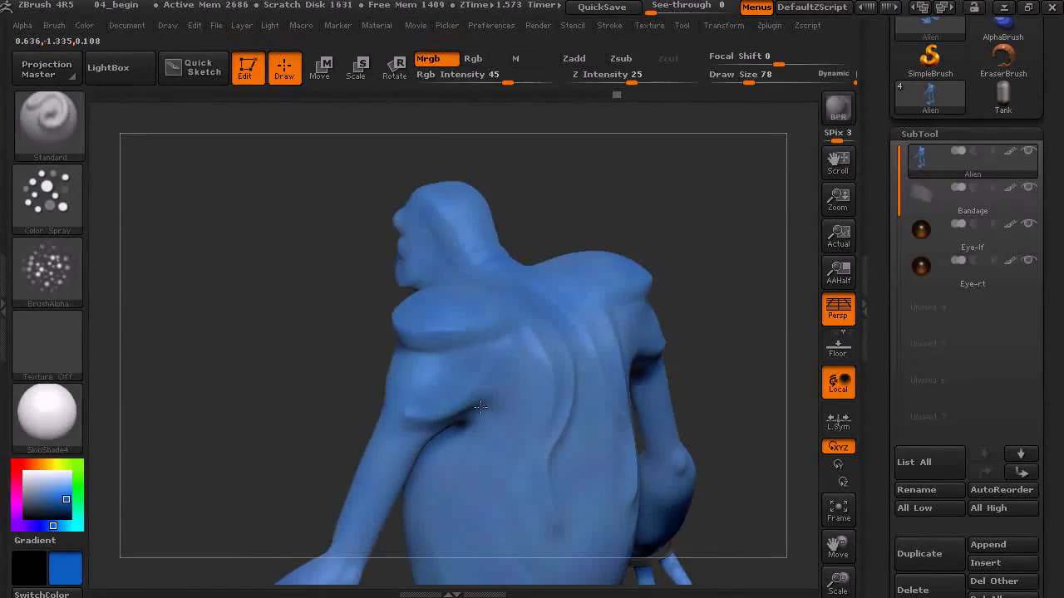
pyautogui.keyDown('alt'); pyautogui.moveTo(573, 374); pyautogui.dragTo(452, 380); pyautogui.keyUp('alt')
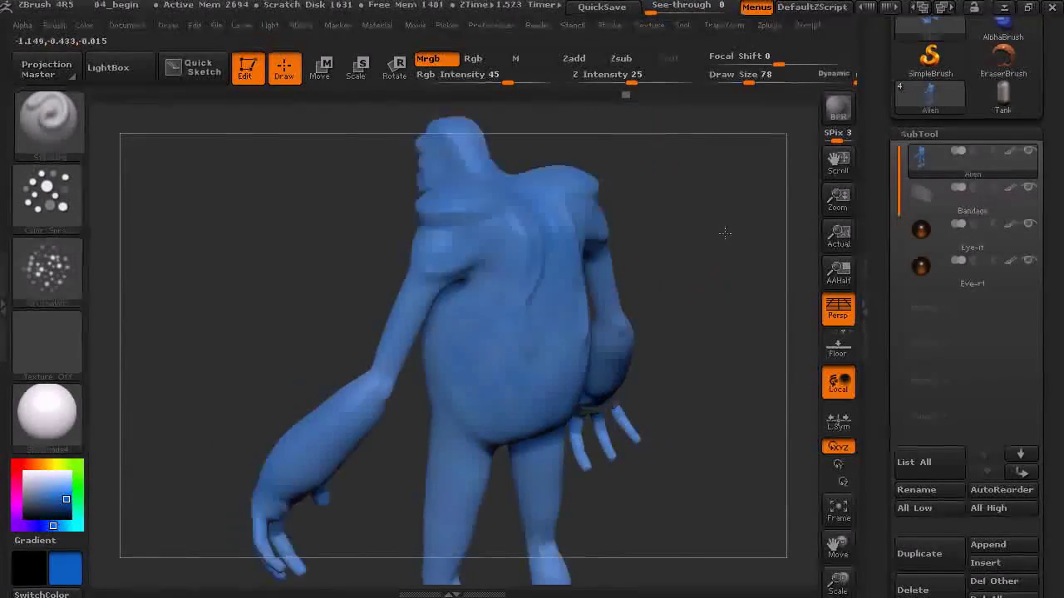
pyautogui.keyDown('alt'); pyautogui.moveTo(458, 273); pyautogui.dragTo(498, 208); pyautogui.keyUp('alt')
pyautogui.moveTo(748, 82); pyautogui.dragTo(757, 102)
pyautogui.moveTo(207, 324); pyautogui.dragTo(439, 332)
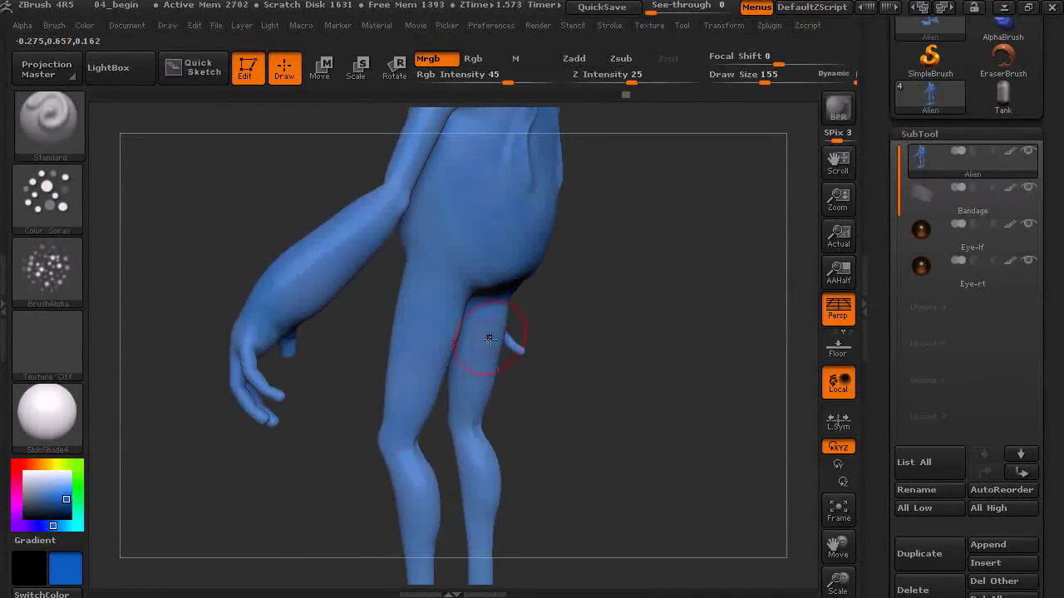
# - Spray blotchy blue over the belly, legs, feet and toes at Draw Size 155
pyautogui.moveTo(482, 357); pyautogui.dragTo(576, 340)
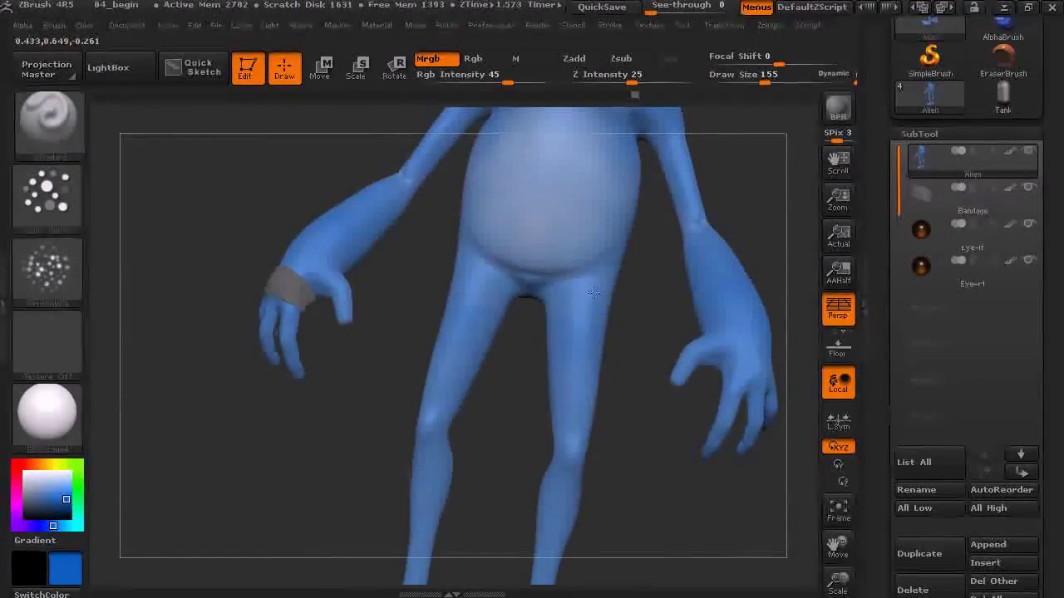
pyautogui.keyDown('alt'); pyautogui.moveTo(589, 471); pyautogui.dragTo(555, 331); pyautogui.keyUp('alt')
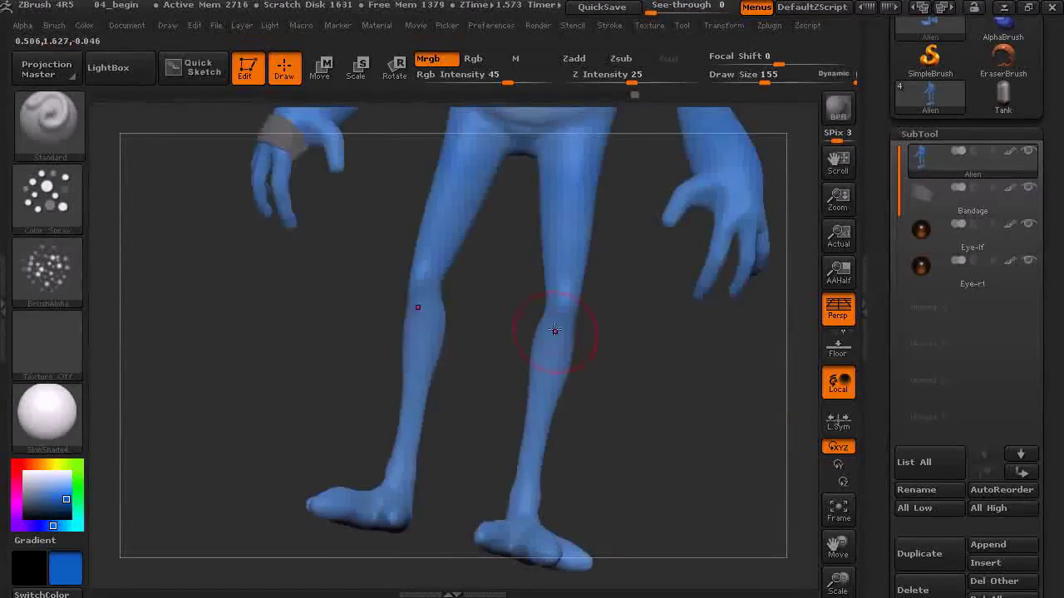
pyautogui.moveTo(535, 483); pyautogui.dragTo(515, 515)
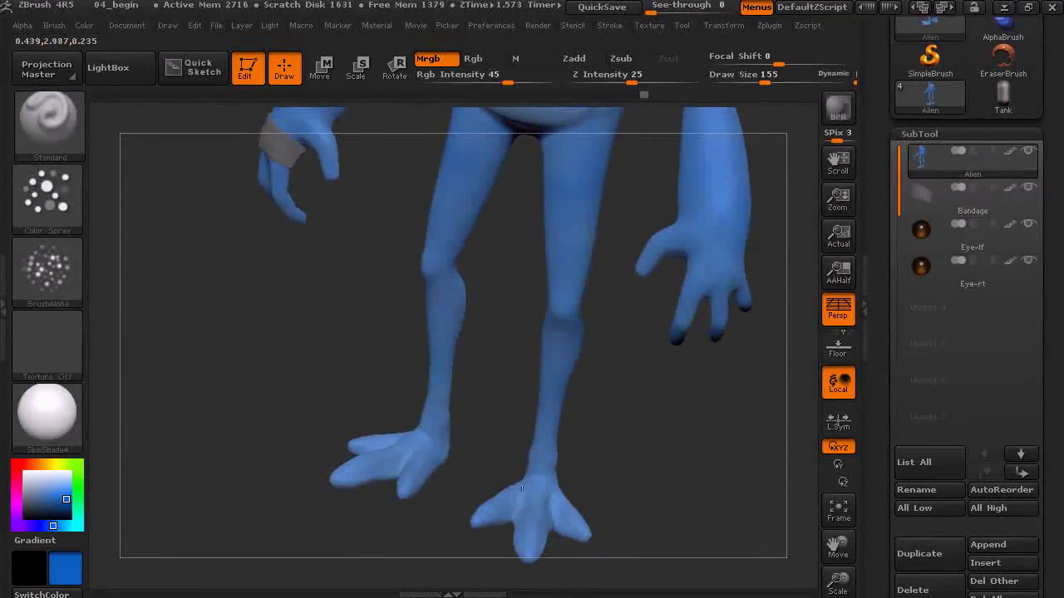
pyautogui.moveTo(626, 450)
pyautogui.mouseDown()
pyautogui.moveTo(561, 532)
pyautogui.moveTo(549, 453)
pyautogui.mouseUp()
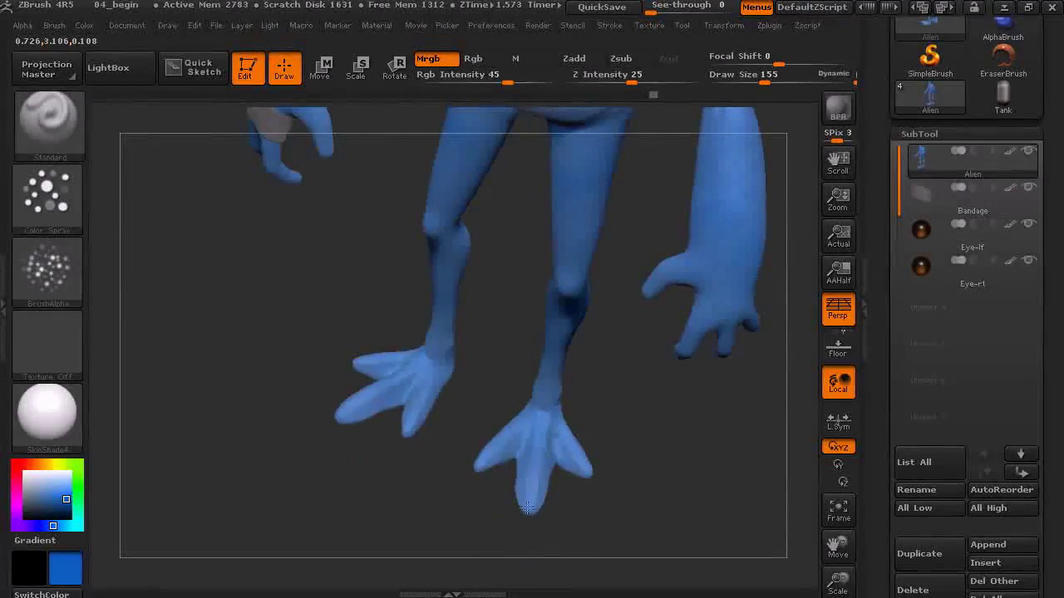
pyautogui.moveTo(562, 376); pyautogui.dragTo(579, 310)
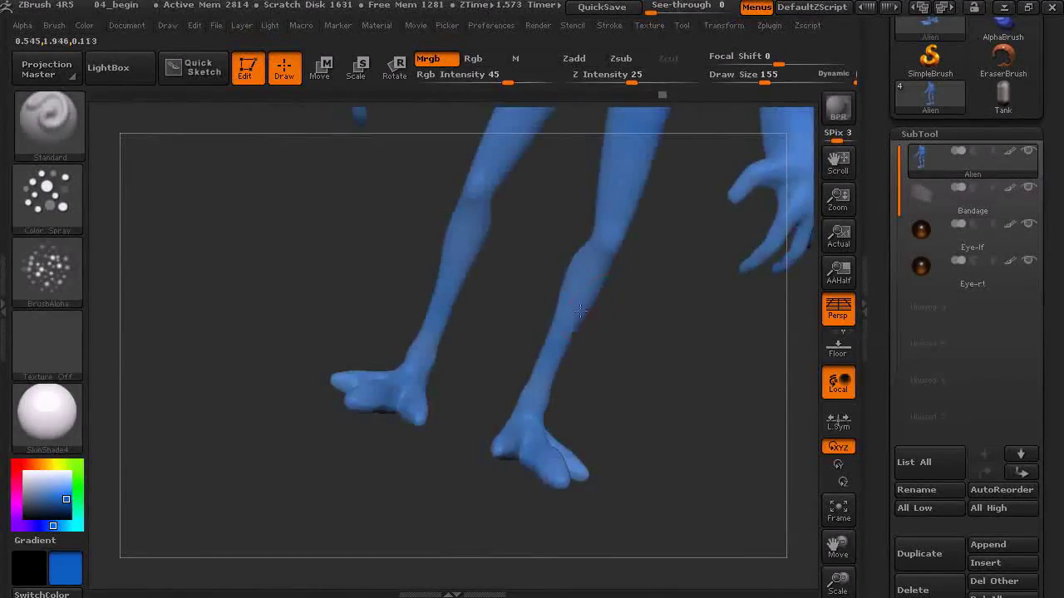
pyautogui.moveTo(601, 267)
pyautogui.mouseDown()
pyautogui.moveTo(646, 316)
pyautogui.moveTo(712, 290)
pyautogui.moveTo(739, 329)
pyautogui.mouseUp()
pyautogui.moveTo(691, 275)
pyautogui.mouseDown()
pyautogui.moveTo(711, 325)
pyautogui.moveTo(703, 302)
pyautogui.moveTo(734, 288)
pyautogui.mouseUp()
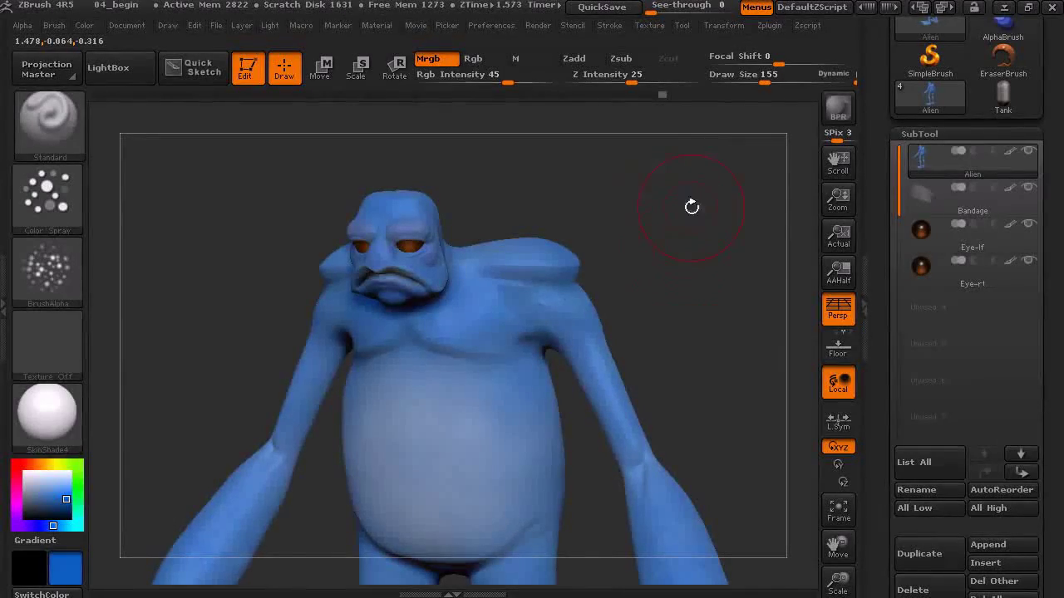
pyautogui.moveTo(714, 236)
pyautogui.mouseDown()
pyautogui.moveTo(731, 349)
pyautogui.moveTo(670, 287)
pyautogui.moveTo(711, 275)
pyautogui.moveTo(656, 289)
pyautogui.mouseUp()
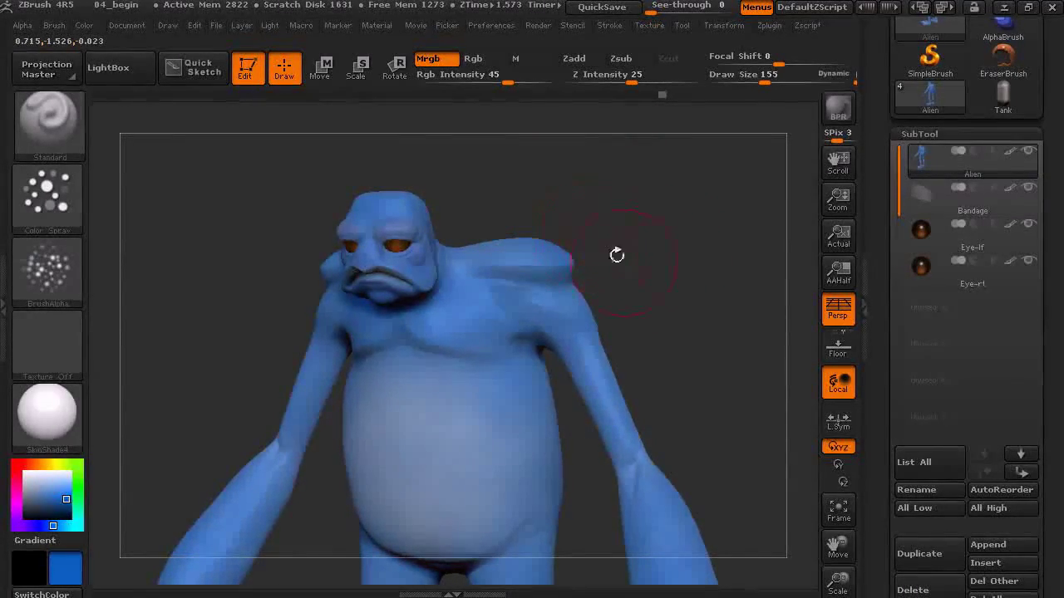
pyautogui.moveTo(670, 235)
pyautogui.keyDown('shift'); pyautogui.mouseDown()
pyautogui.moveTo(700, 232)
pyautogui.moveTo(708, 244)
pyautogui.moveTo(686, 238)
pyautogui.moveTo(707, 261)
pyautogui.moveTo(685, 238)
pyautogui.moveTo(624, 277)
pyautogui.moveTo(754, 265)
pyautogui.moveTo(647, 233)
pyautogui.mouseUp(); pyautogui.keyUp('shift')
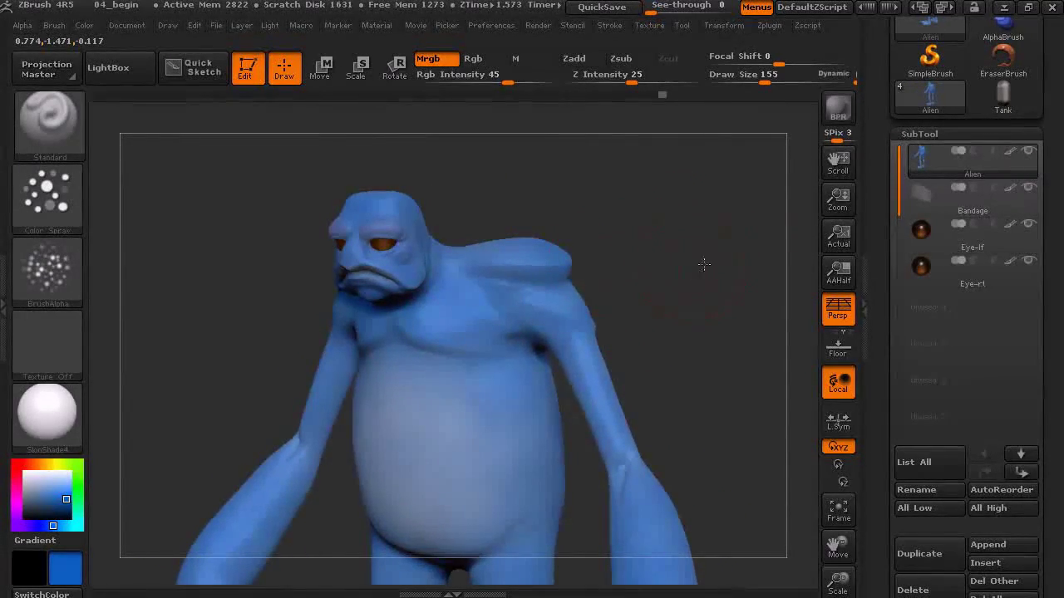
pyautogui.keyDown('shift'); pyautogui.moveTo(704, 264); pyautogui.dragTo(718, 275); pyautogui.keyUp('shift')
pyautogui.moveTo(684, 199)
pyautogui.mouseDown()
pyautogui.moveTo(684, 221)
pyautogui.moveTo(687, 209)
pyautogui.mouseUp()
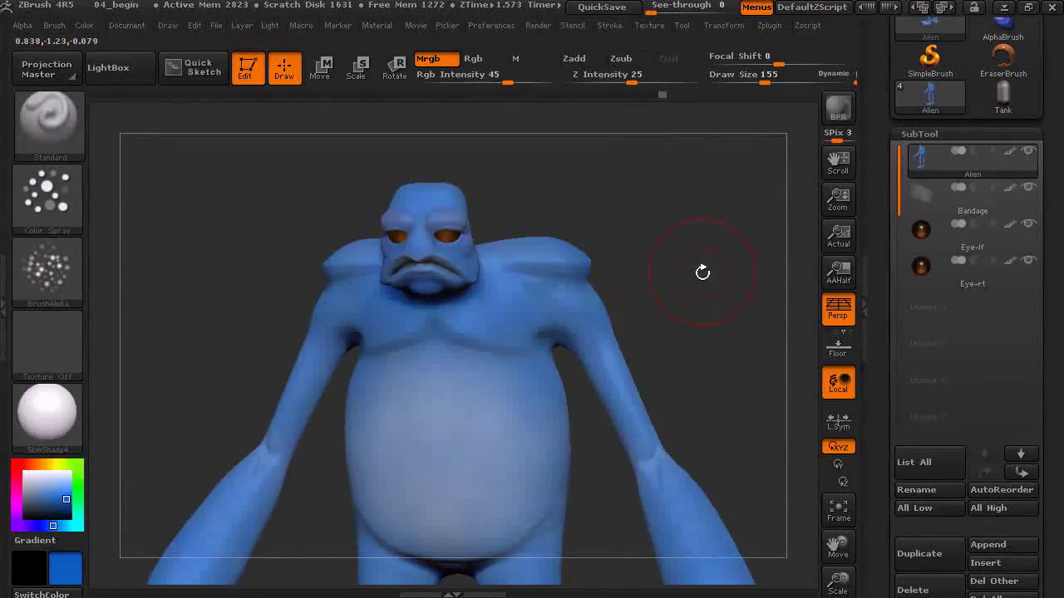
pyautogui.moveTo(684, 249)
pyautogui.mouseDown()
pyautogui.moveTo(659, 261)
pyautogui.moveTo(671, 254)
pyautogui.moveTo(690, 275)
pyautogui.moveTo(706, 350)
pyautogui.moveTo(717, 283)
pyautogui.moveTo(769, 271)
pyautogui.mouseUp()
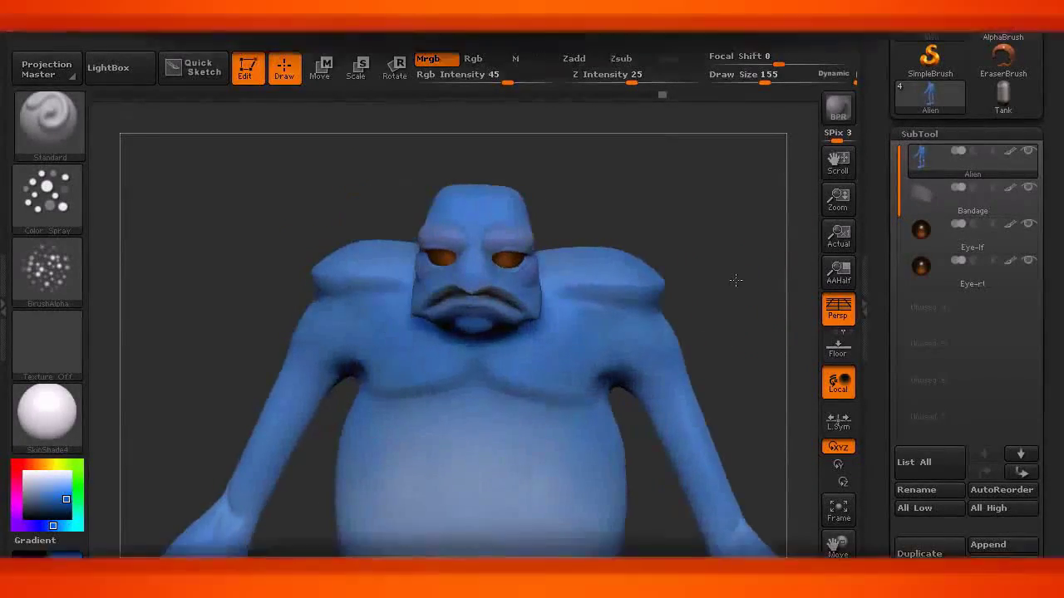